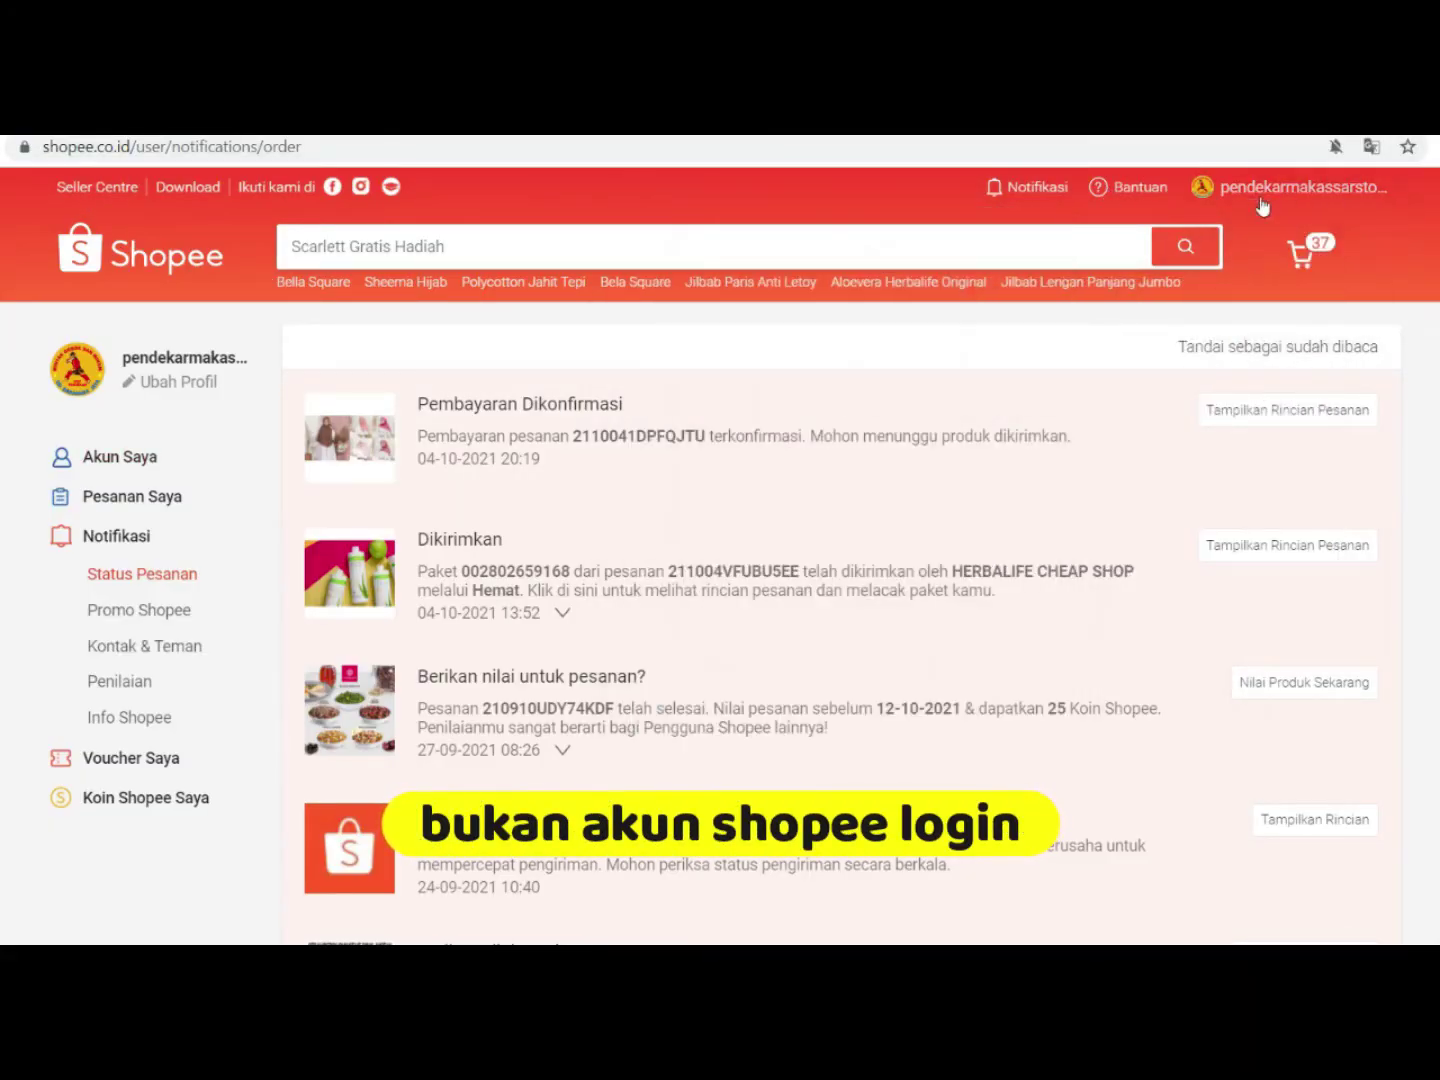
Open the Seller Centre from the Shopee top bar.
mouse_move(1285, 190)
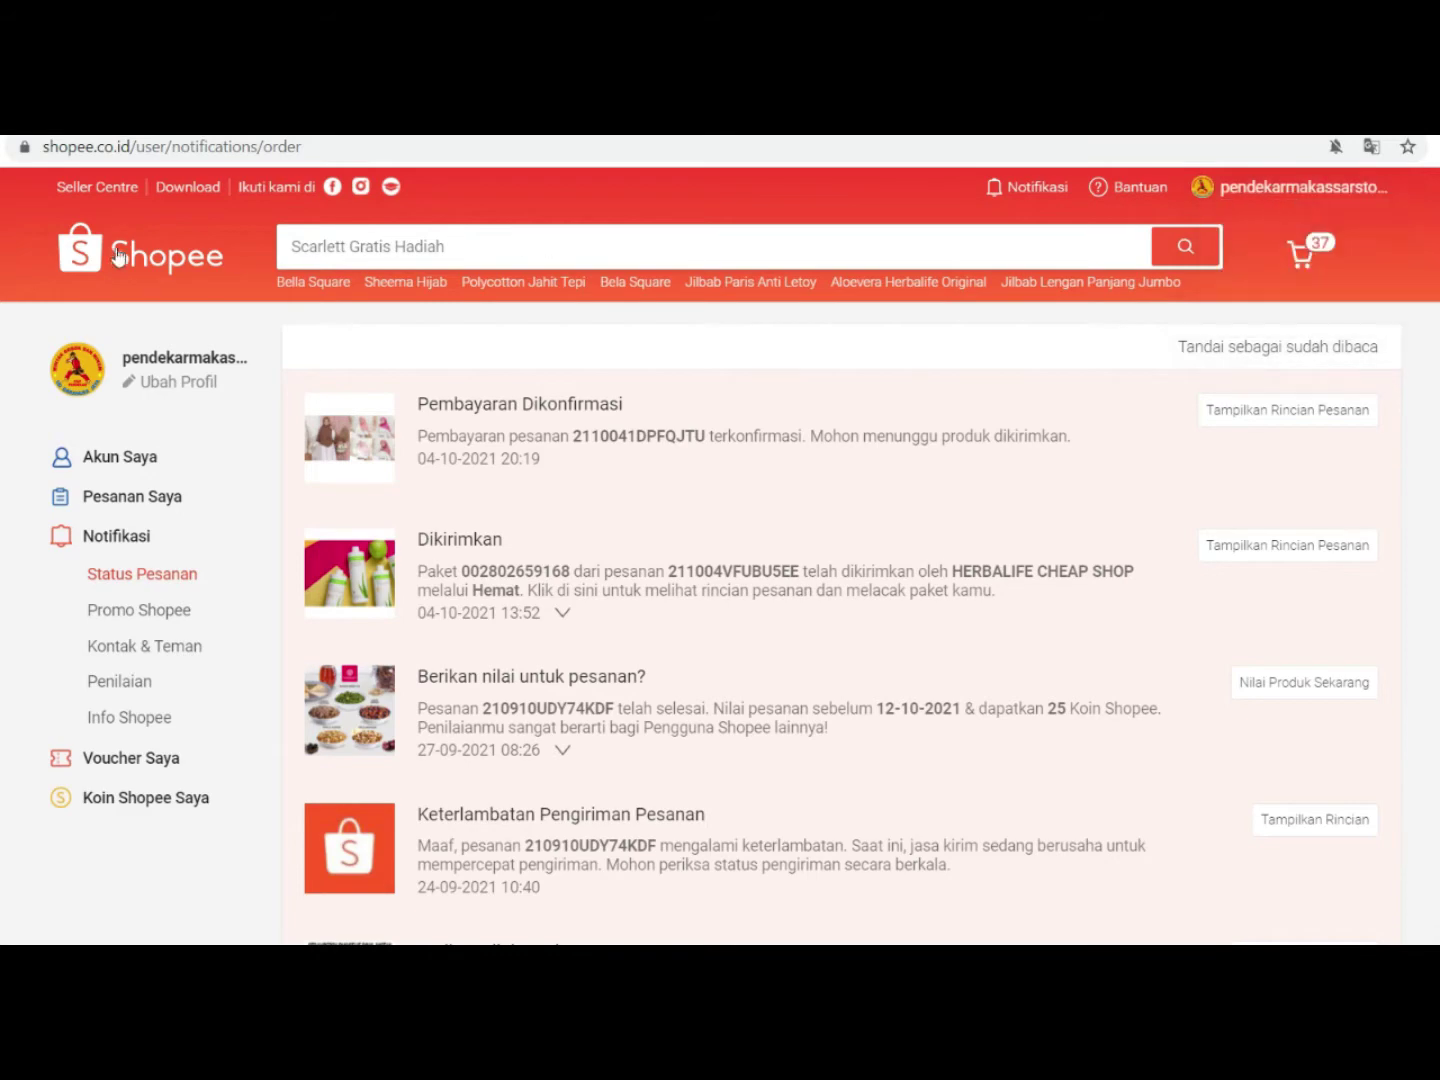
click(90, 191)
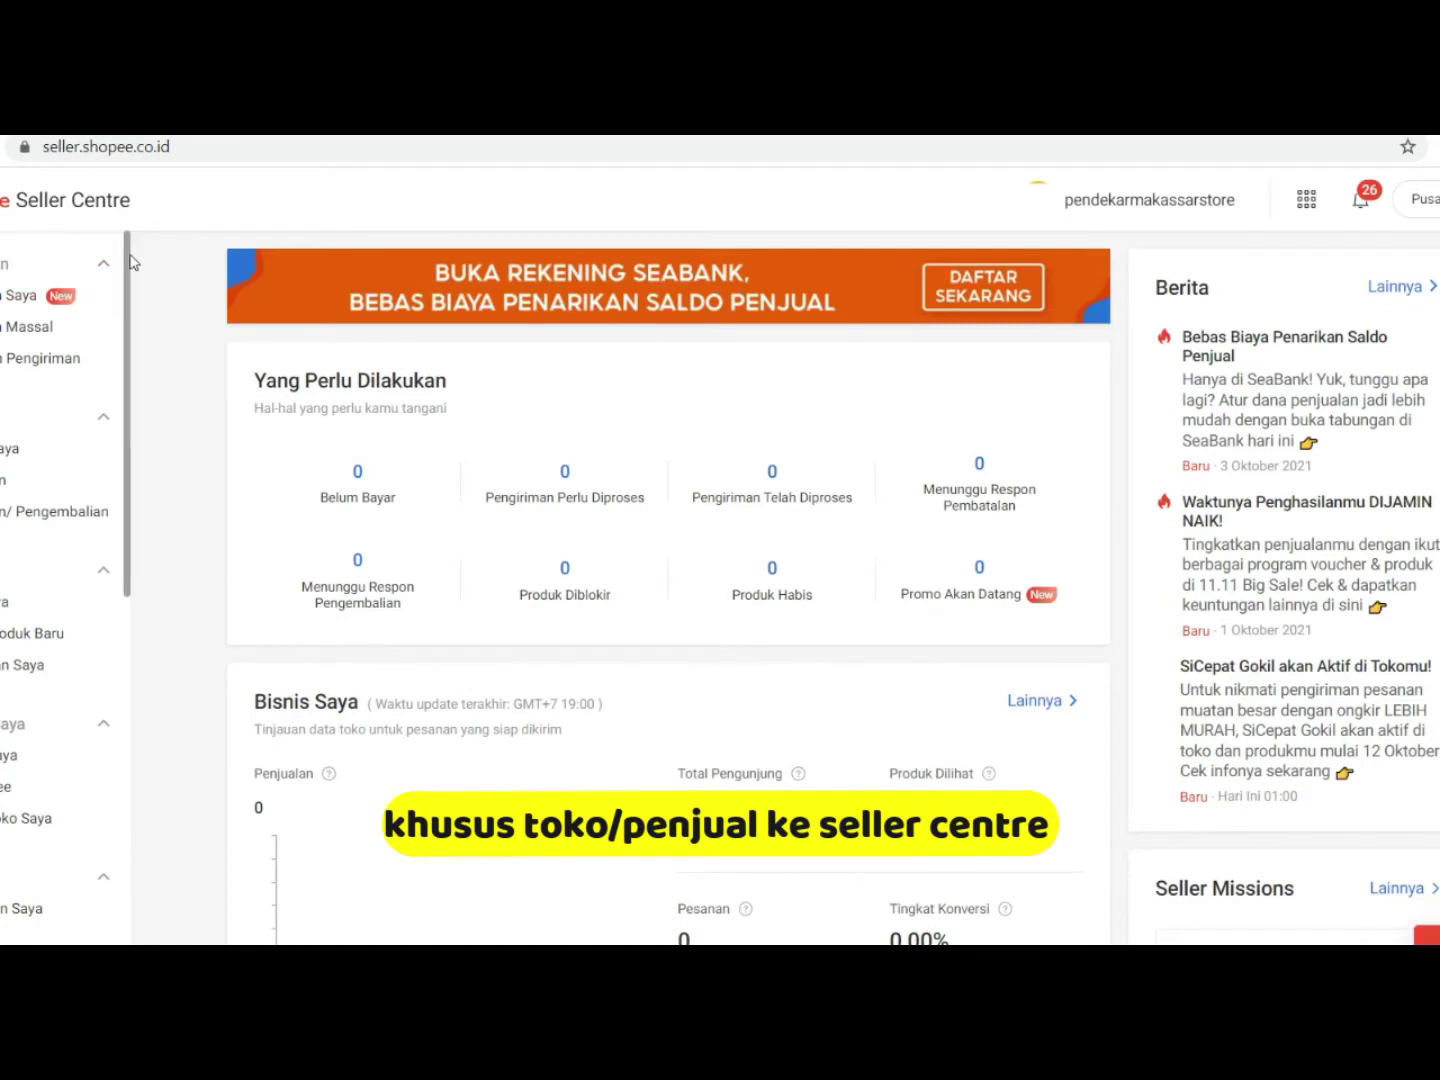
Open Rekening Bank from the sidebar and verify identity with the saved account password.
drag(131, 262, 135, 402)
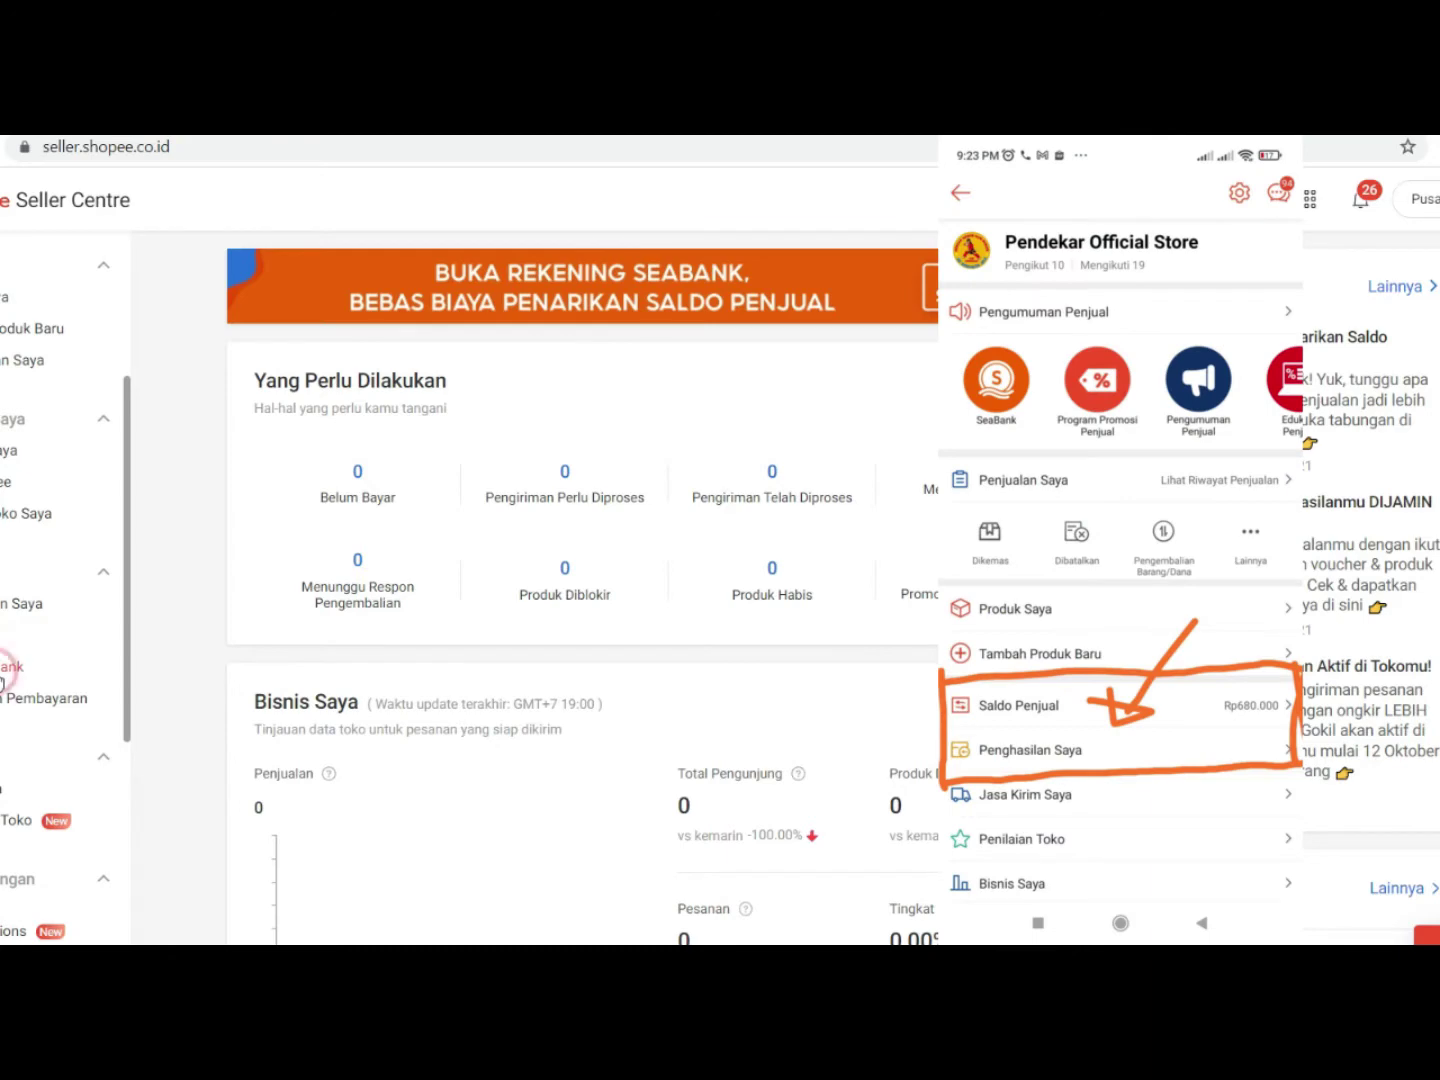
click(3, 671)
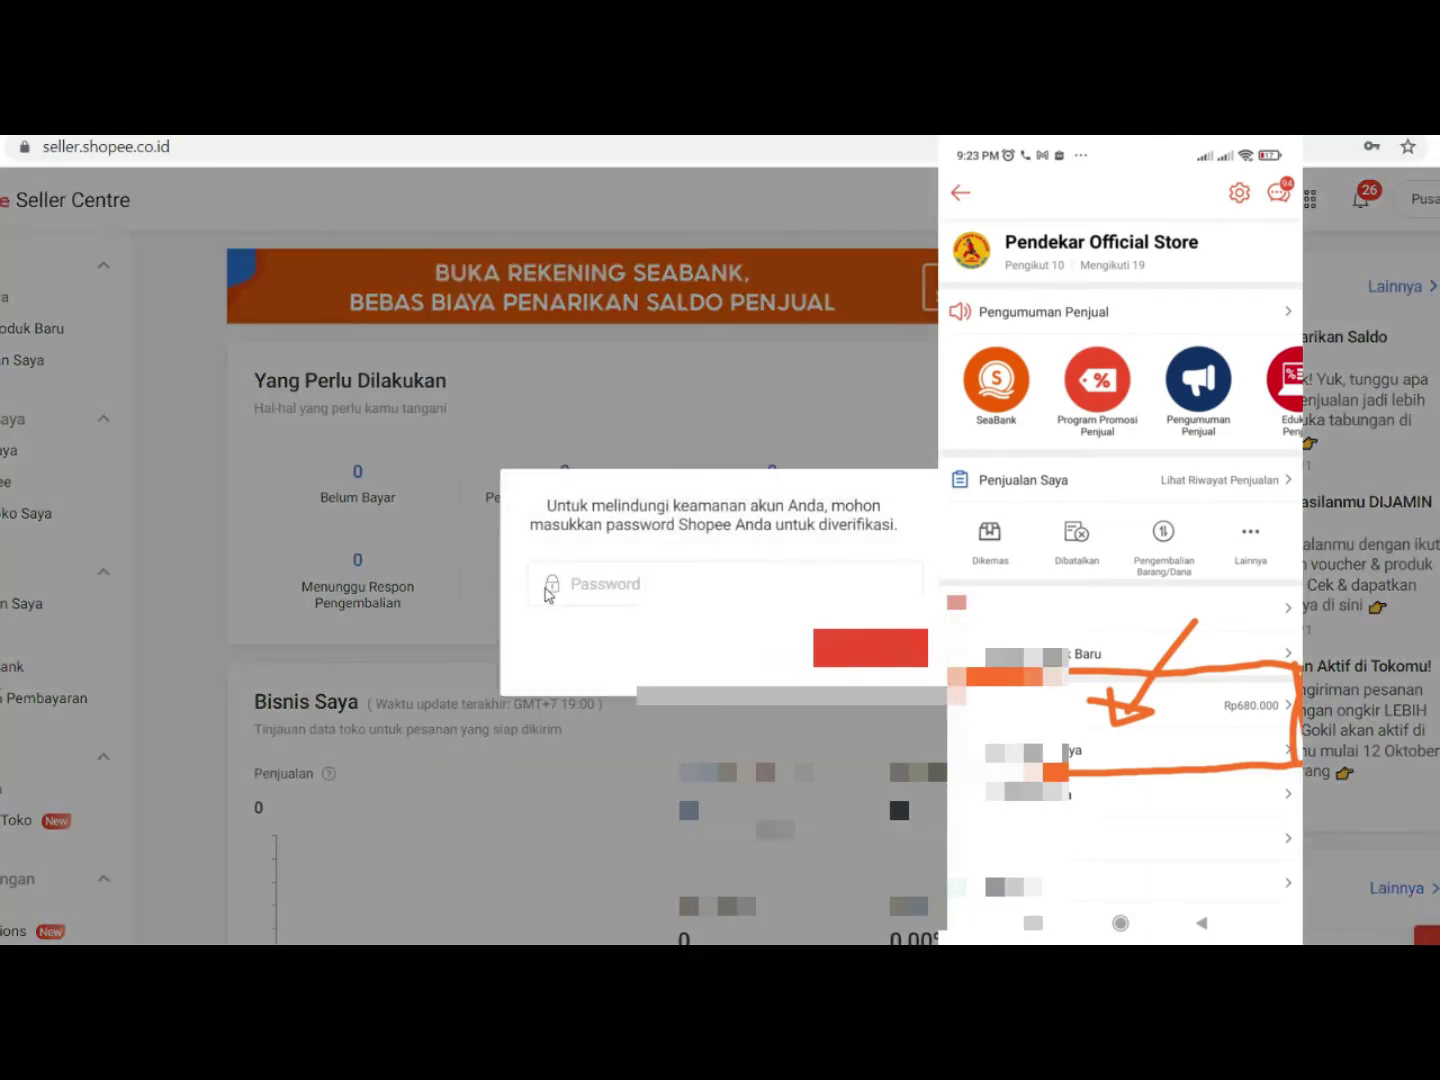
click(548, 594)
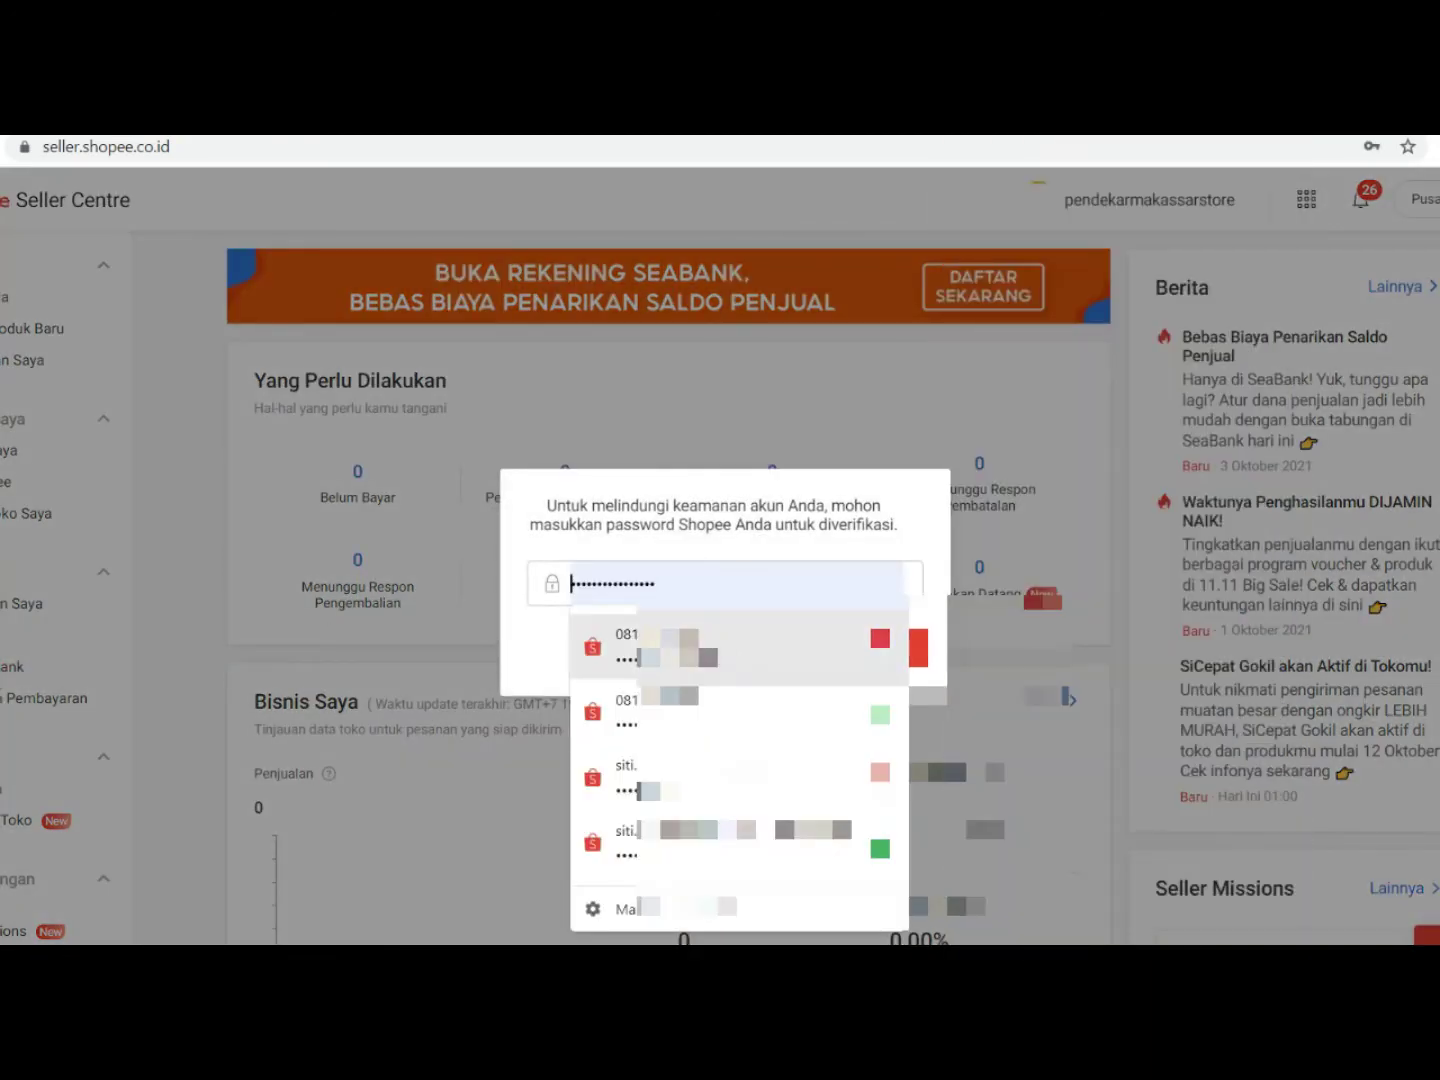
key(Return)
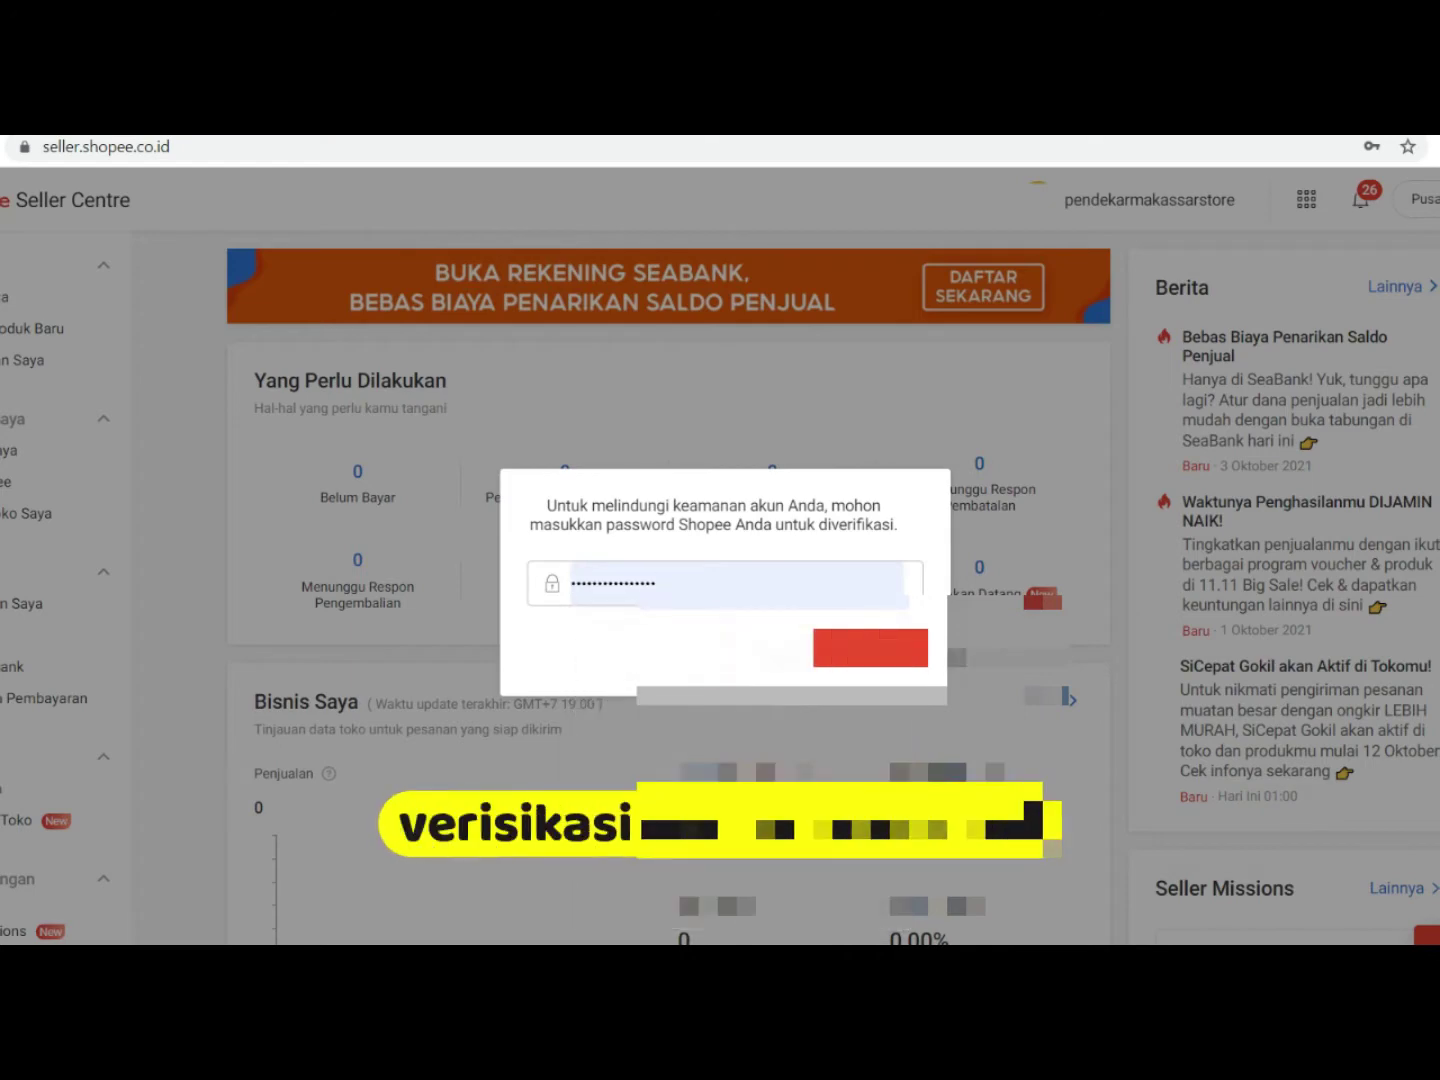
click(909, 649)
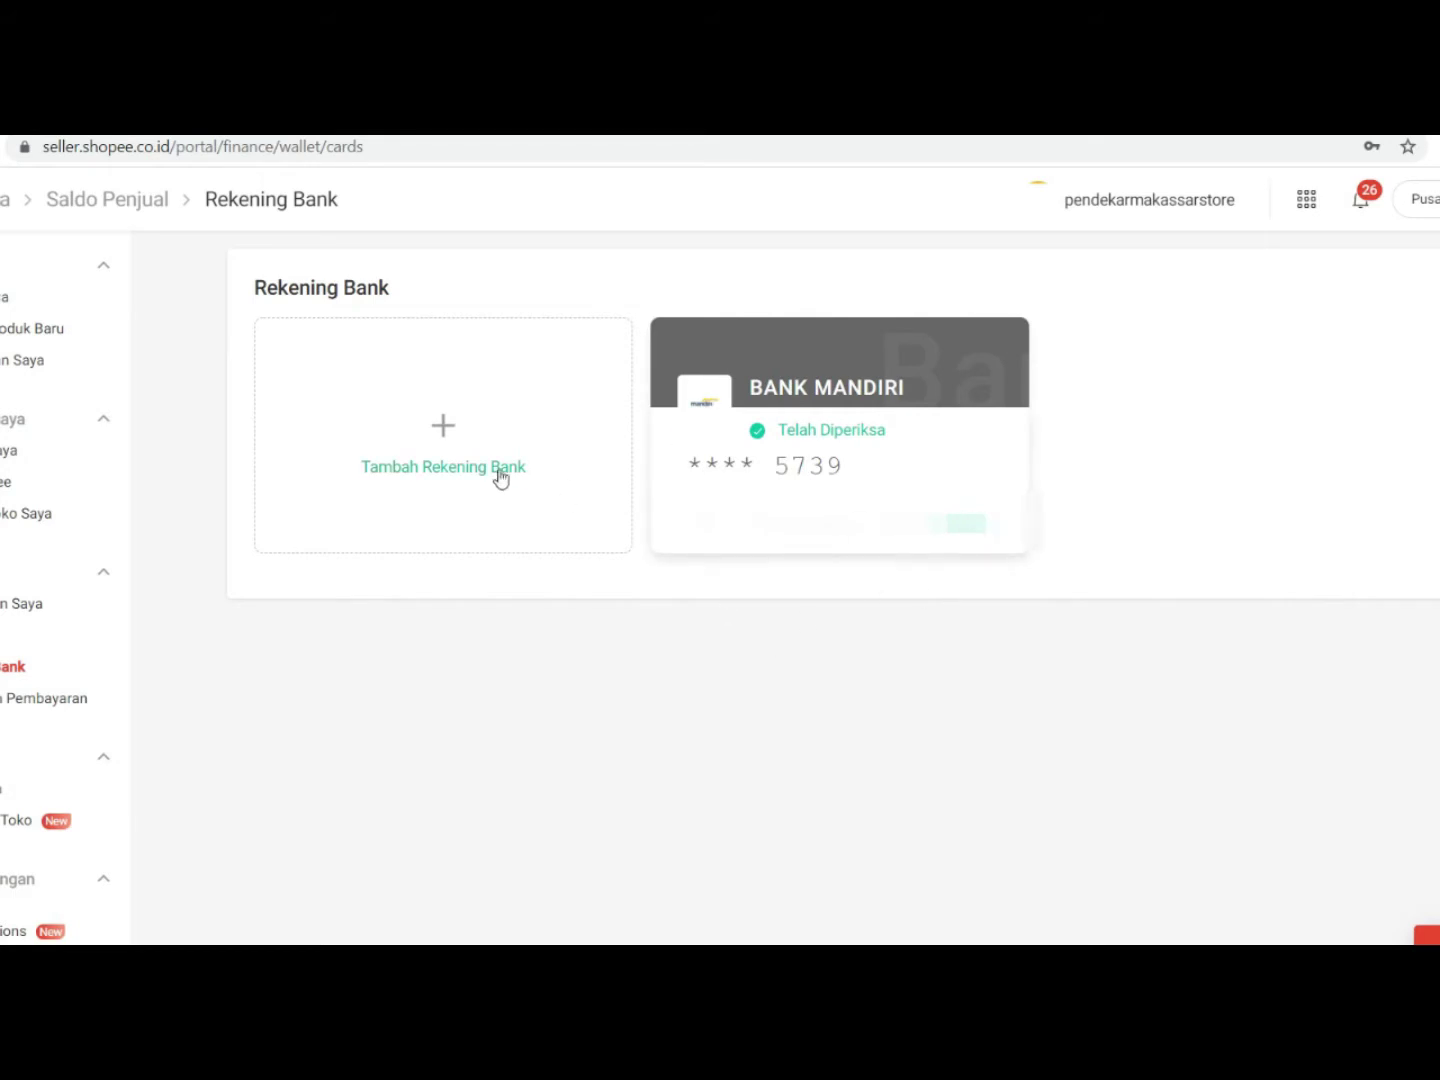
Start a new bank account entry and enter the account holder's name.
click(452, 424)
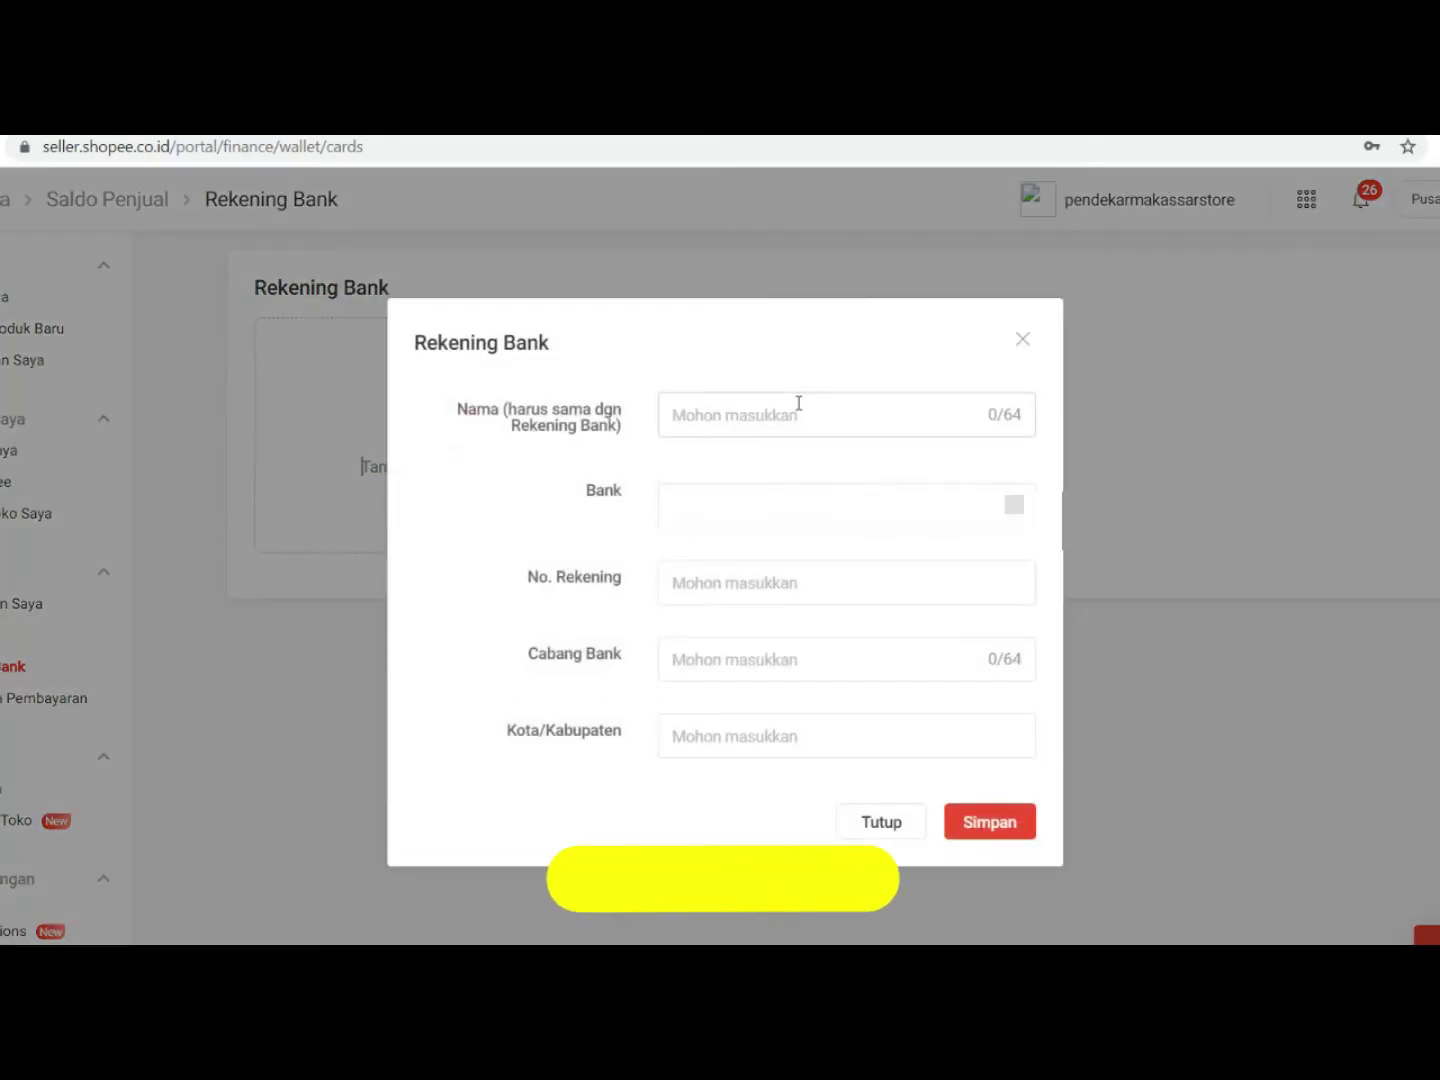
click(799, 402)
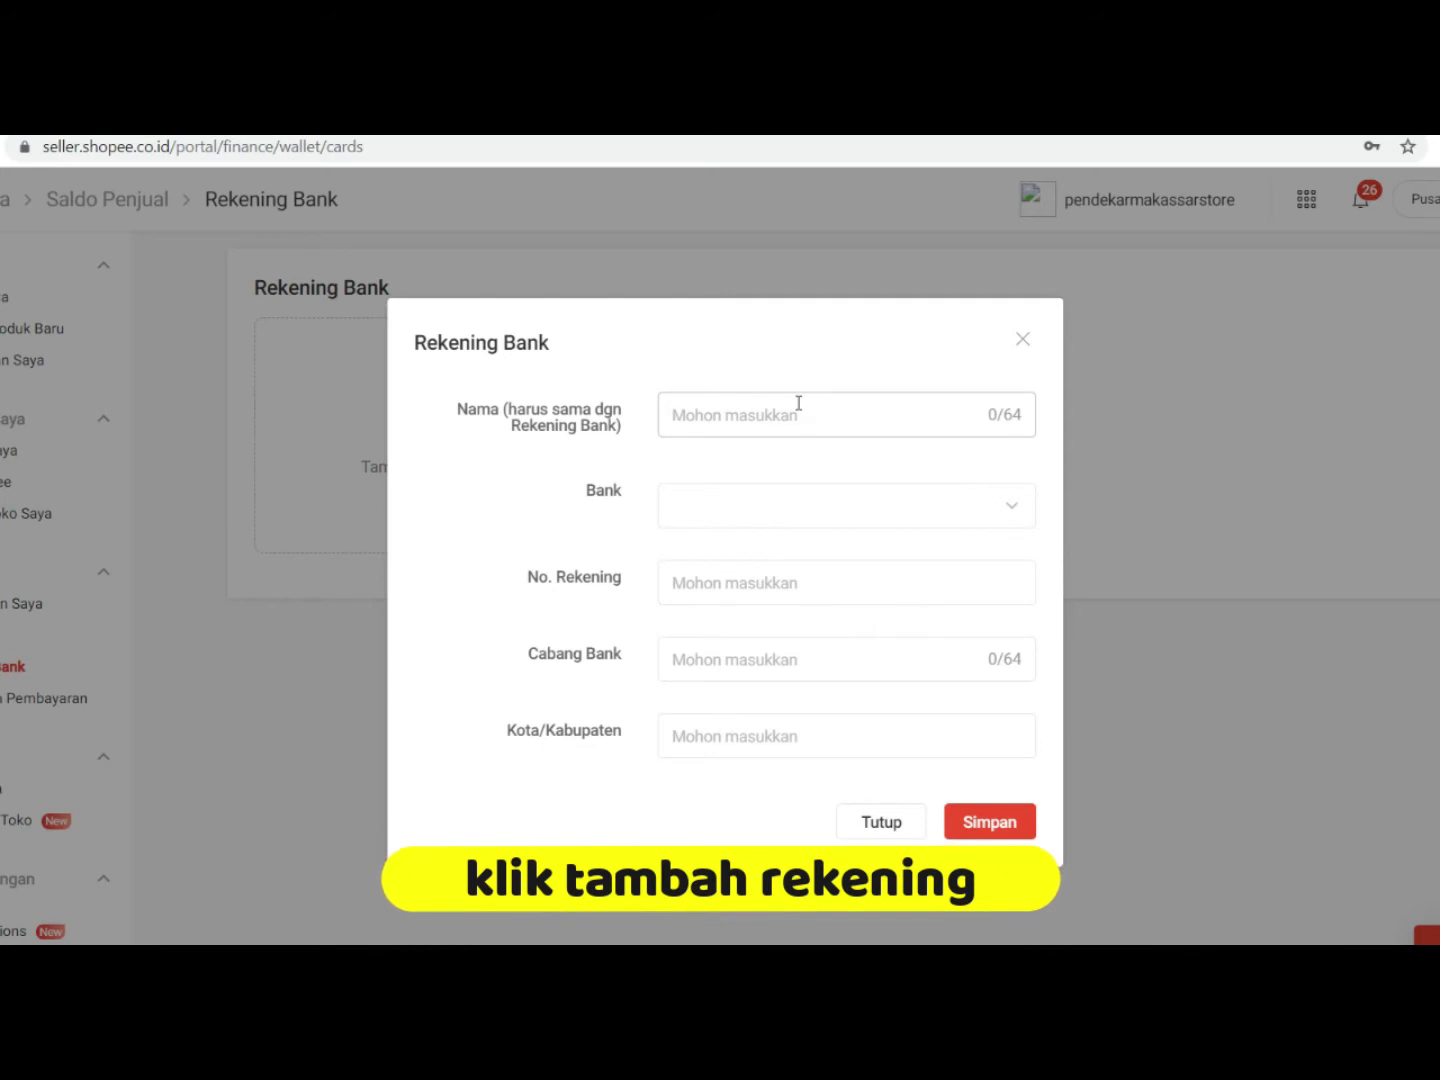
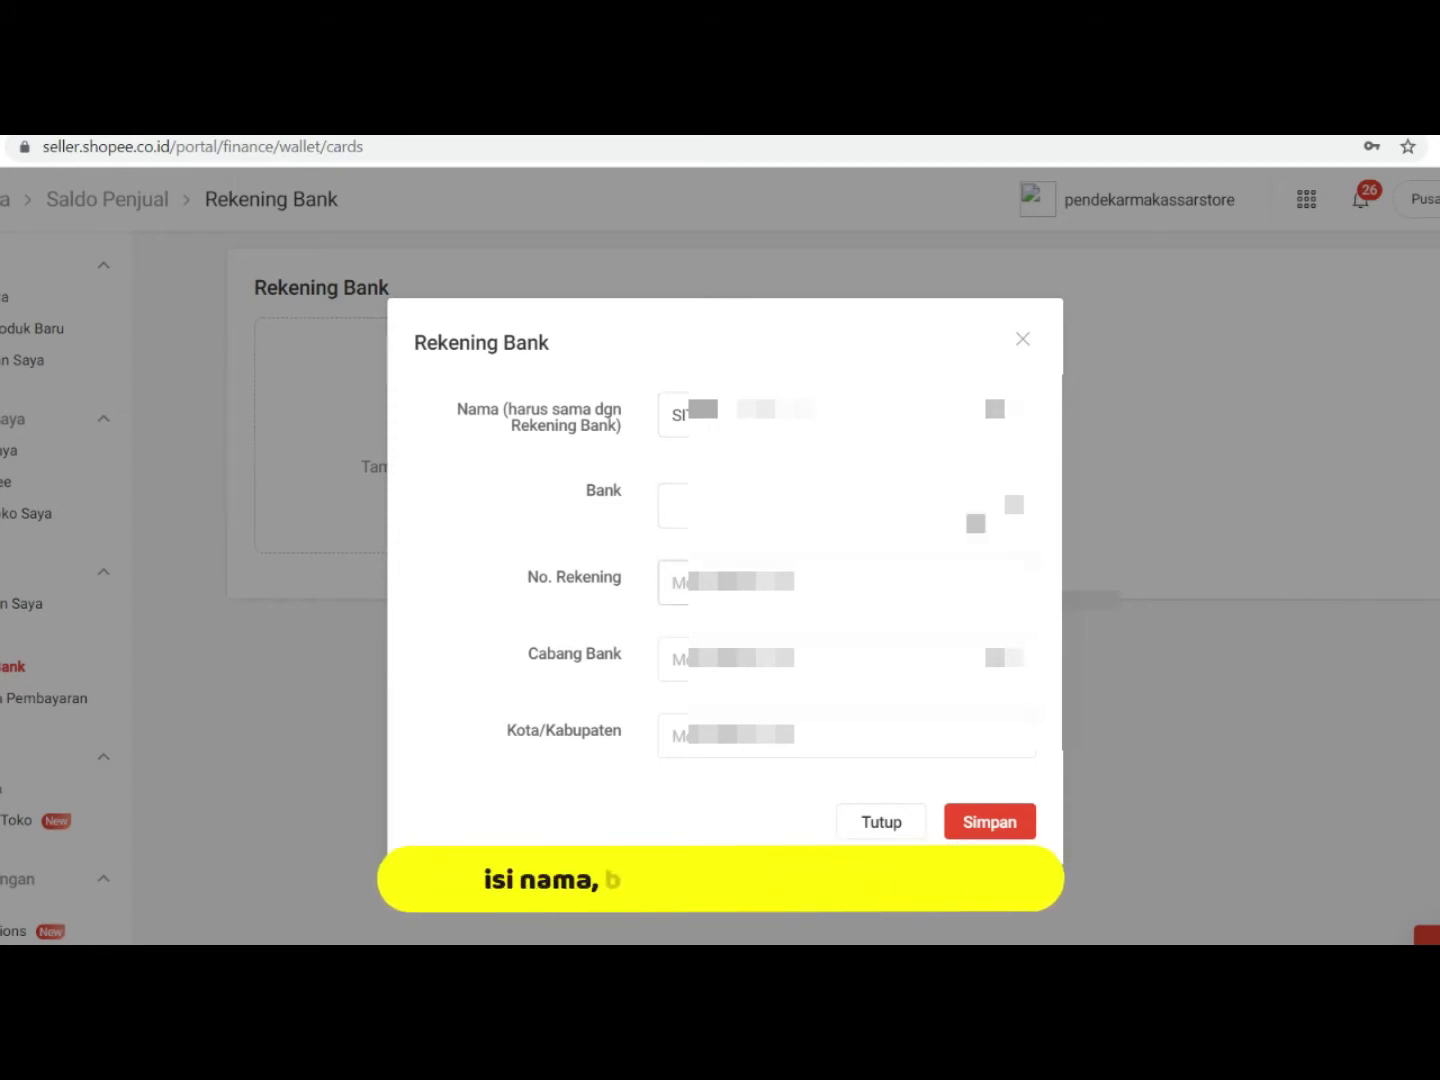
Choose BNI as the bank, enter the account number, and fill branch and city as Makassar.
click(841, 505)
click(700, 714)
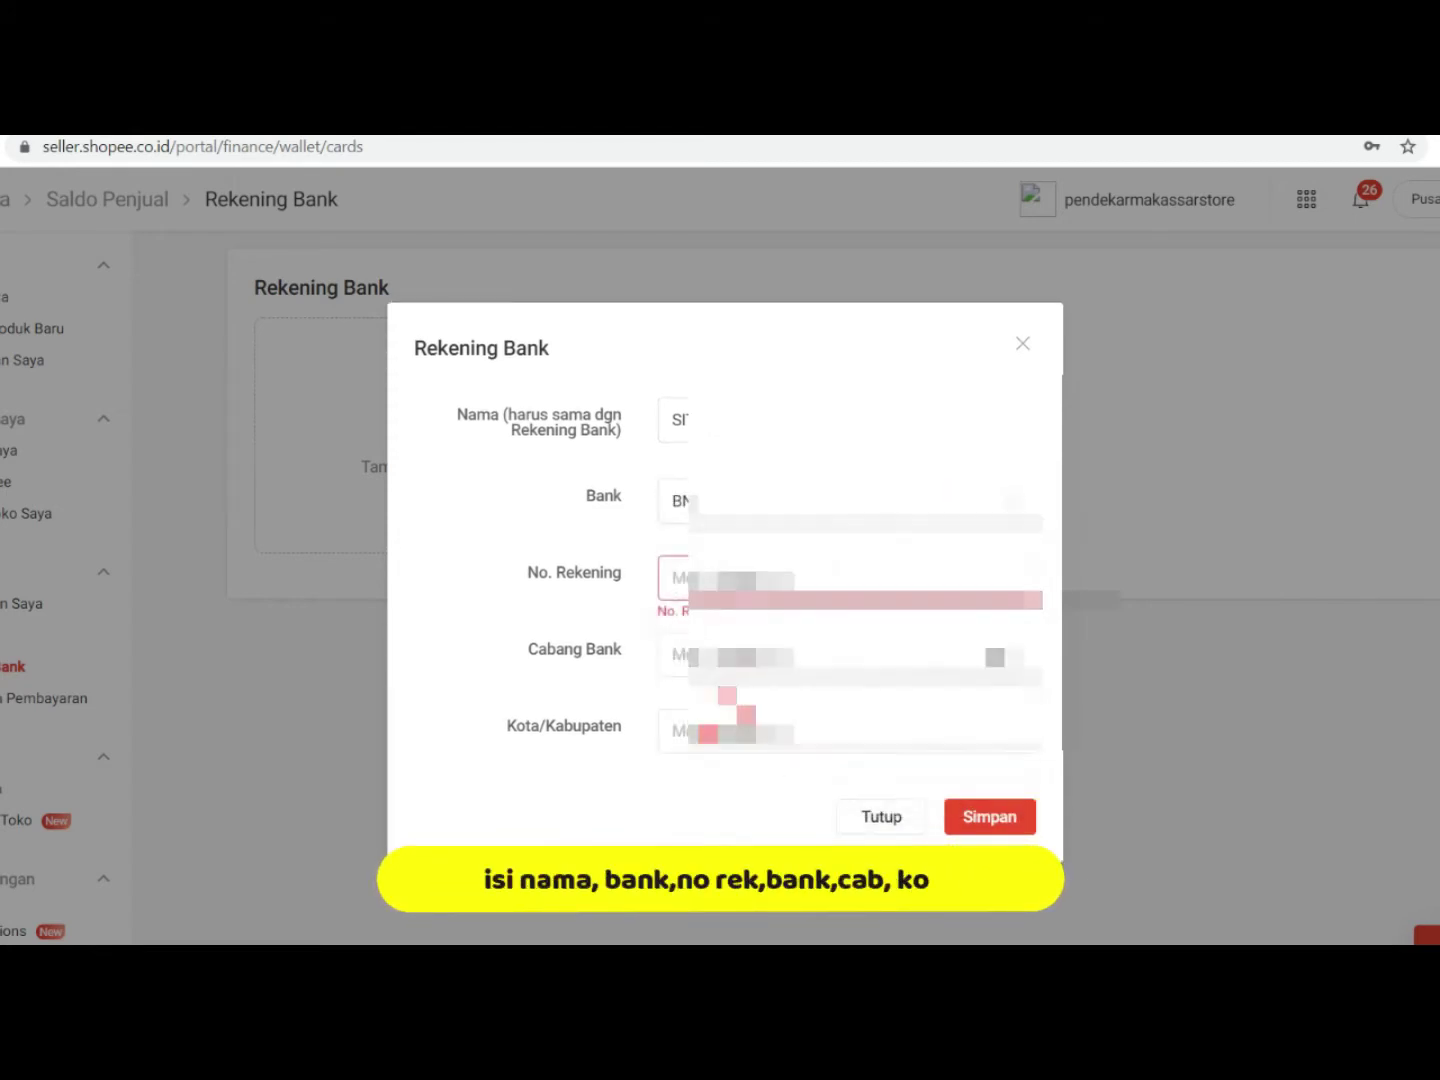
click(740, 578)
text(01)
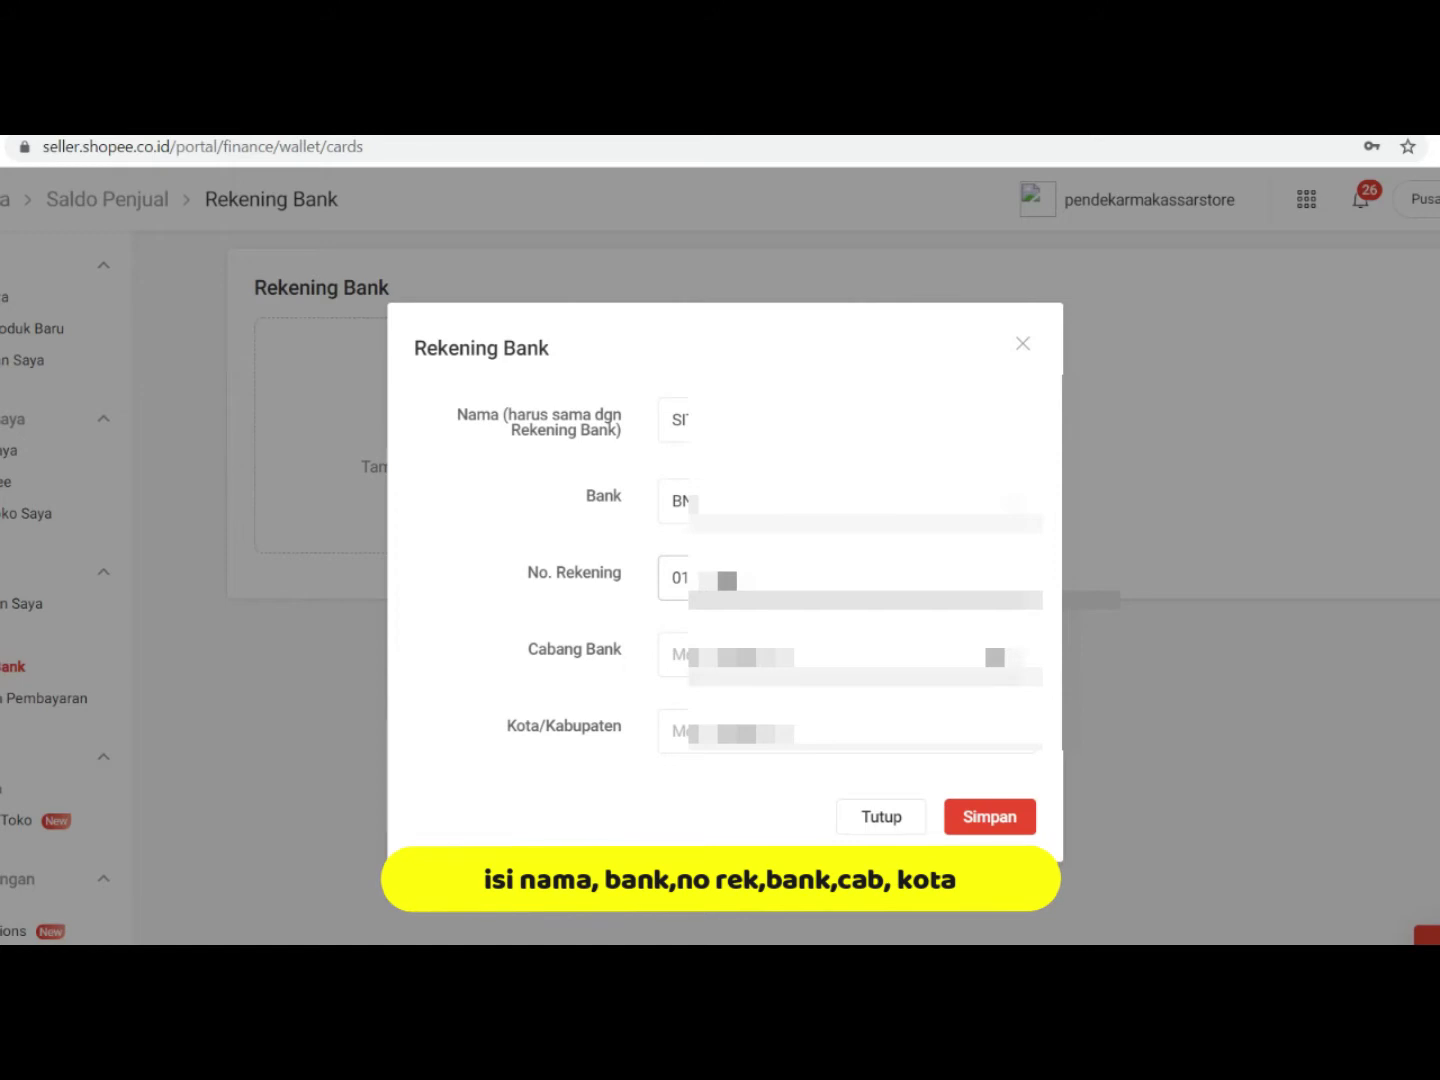
click(700, 653)
text(BN)
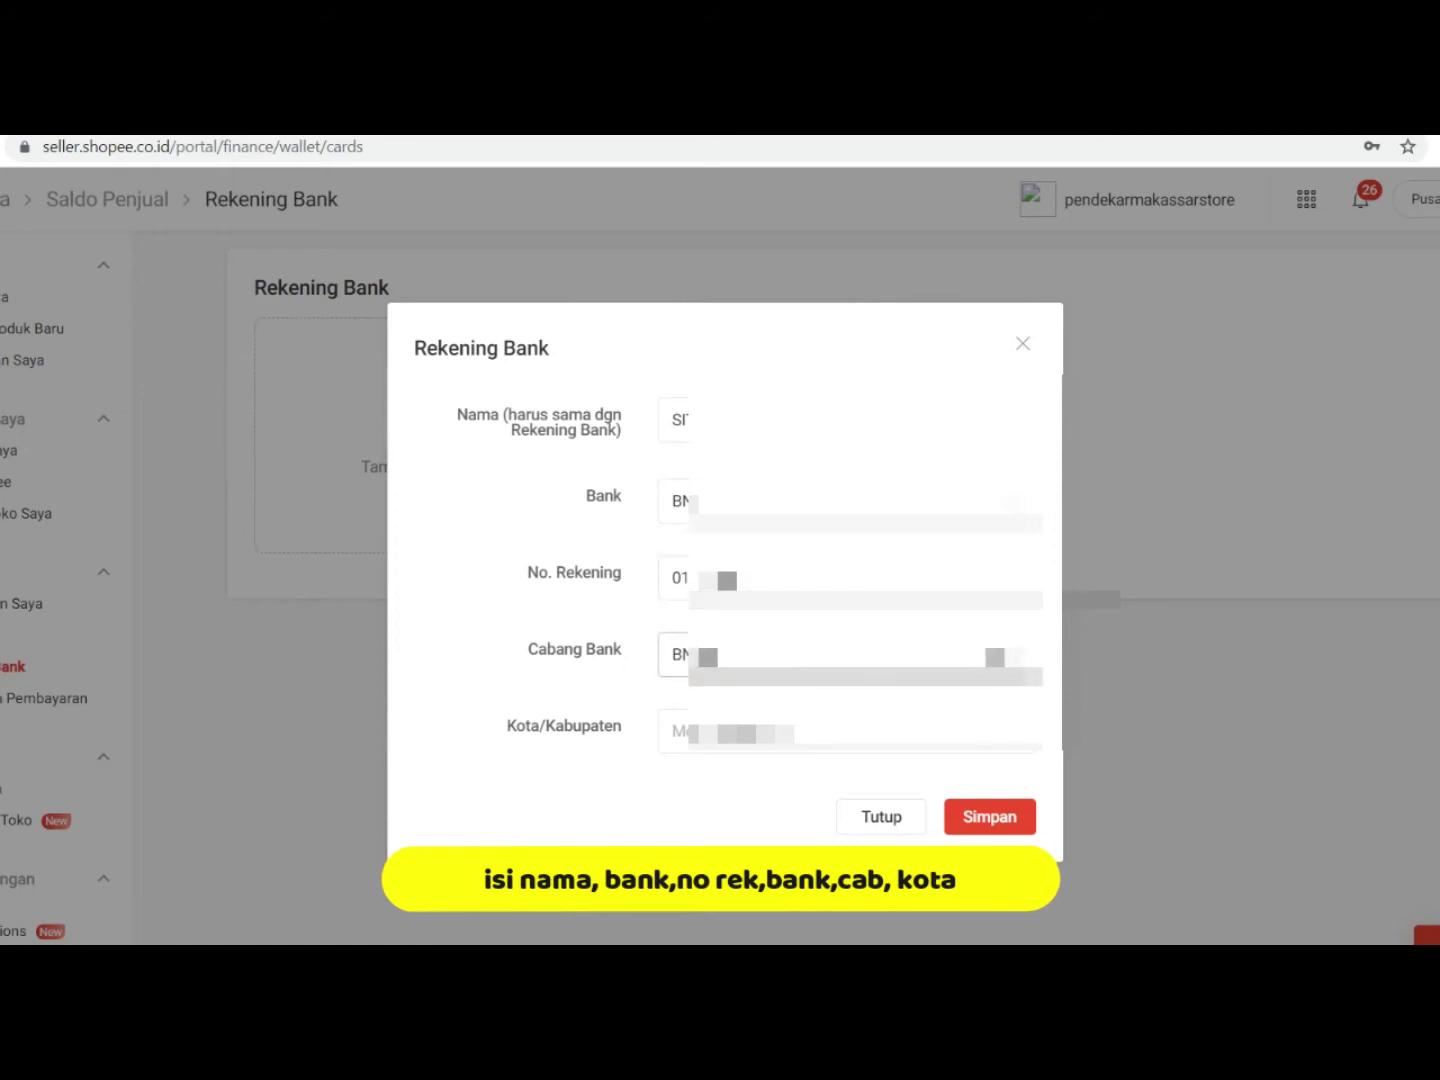
text(I Makassar)
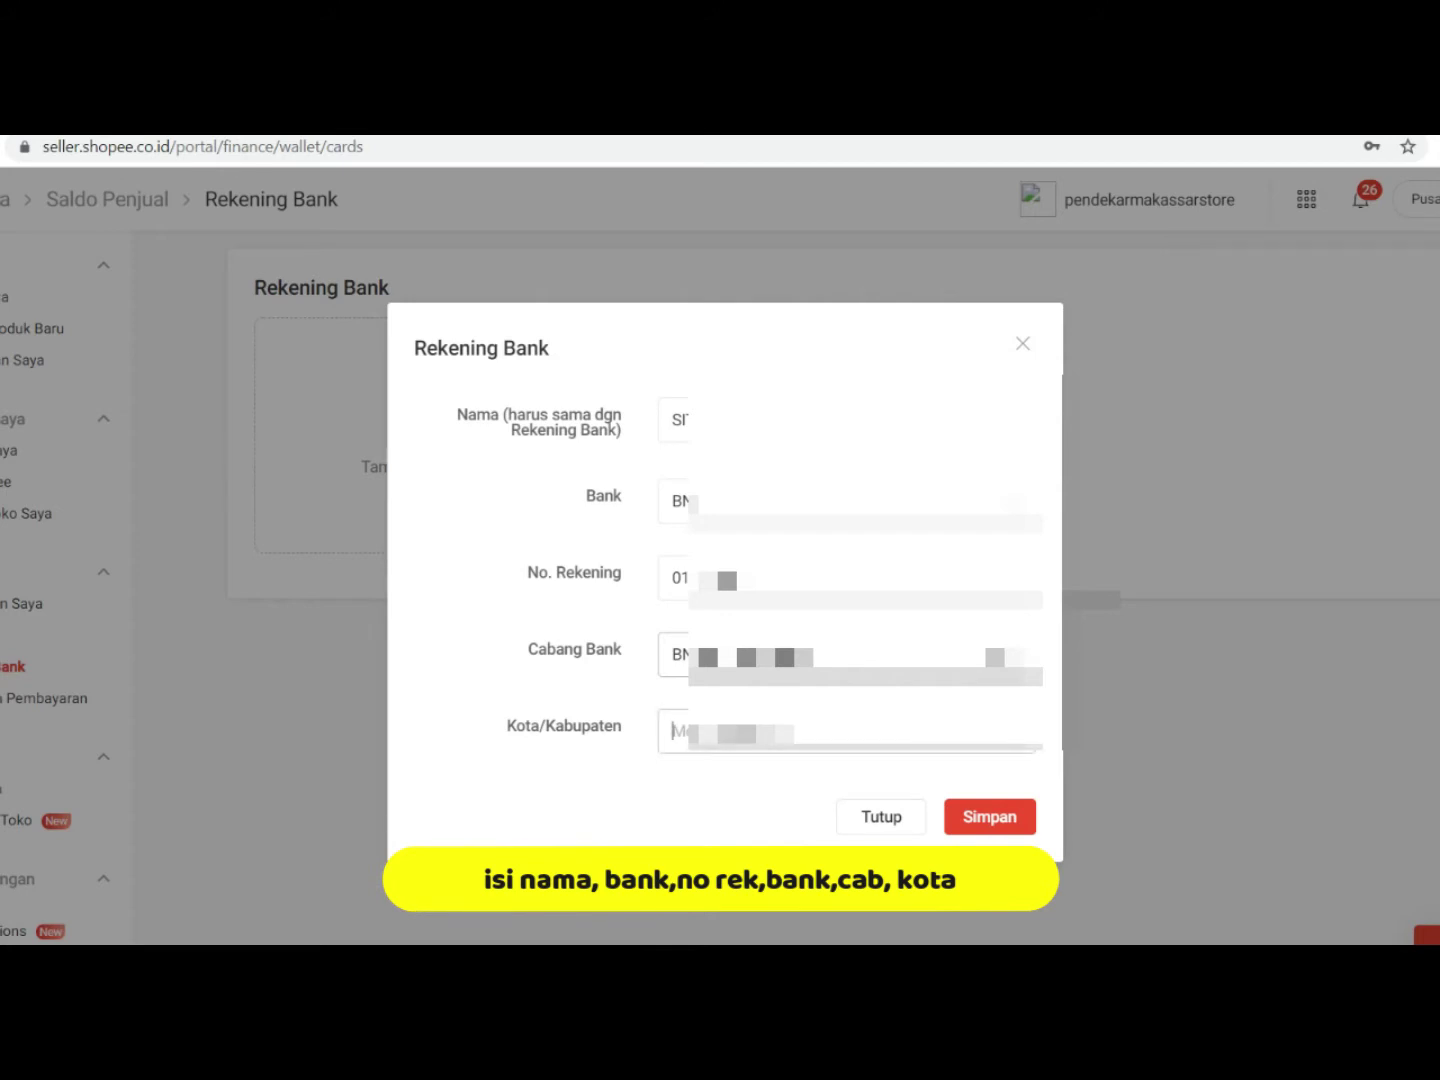
text(Makassar)
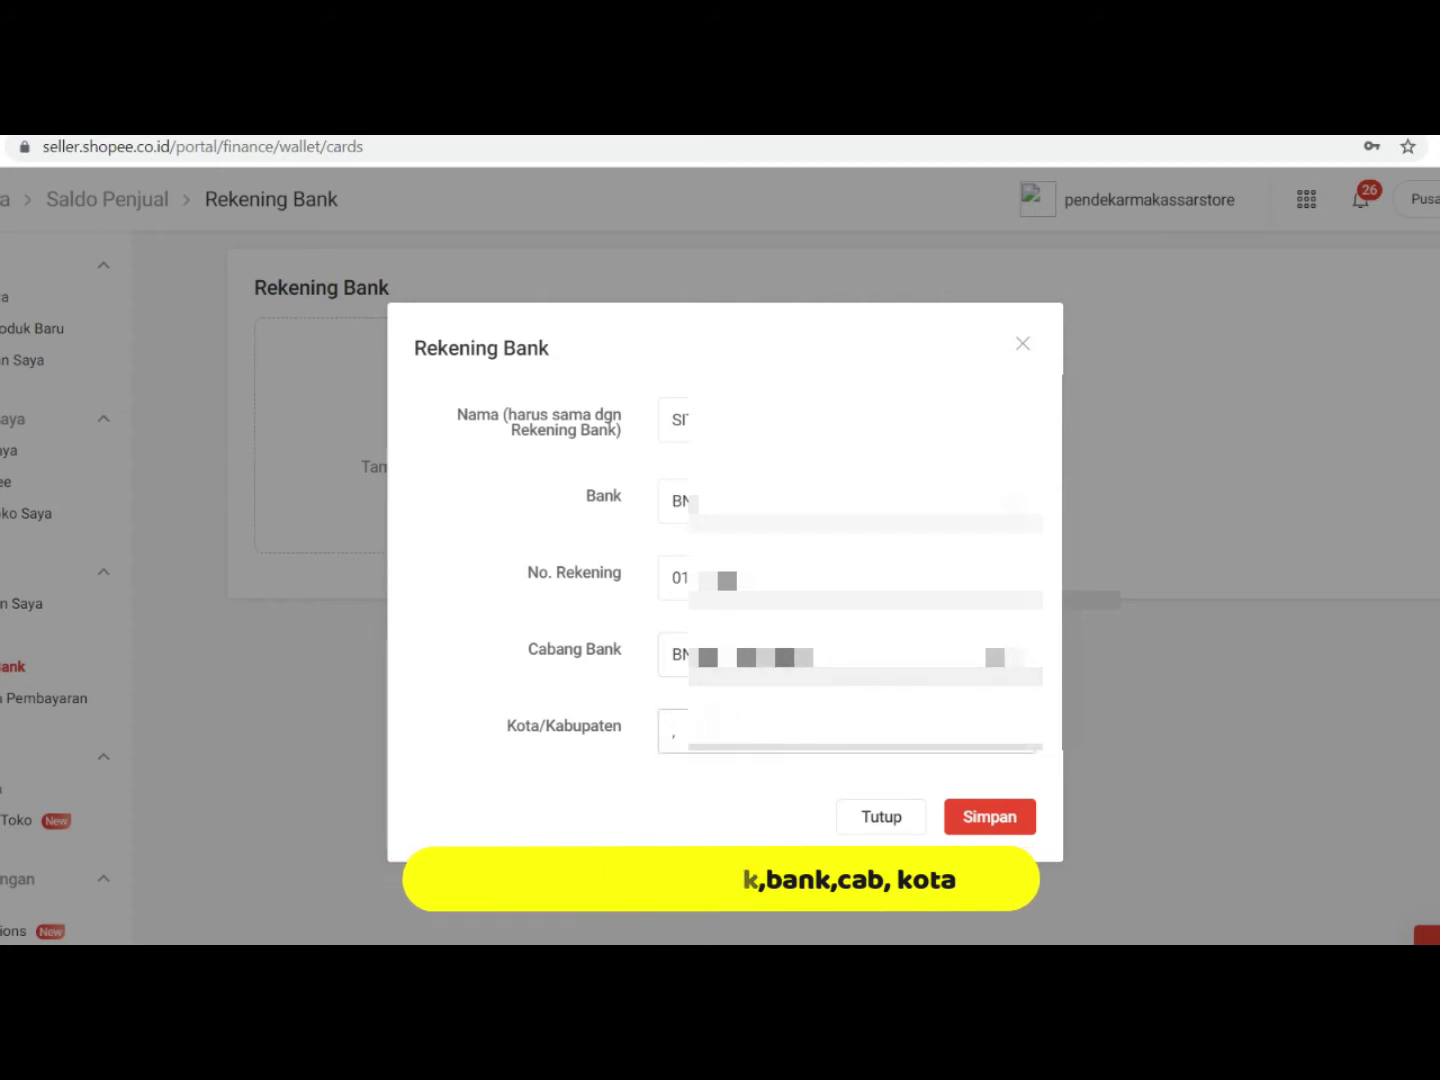
text(Makassar)
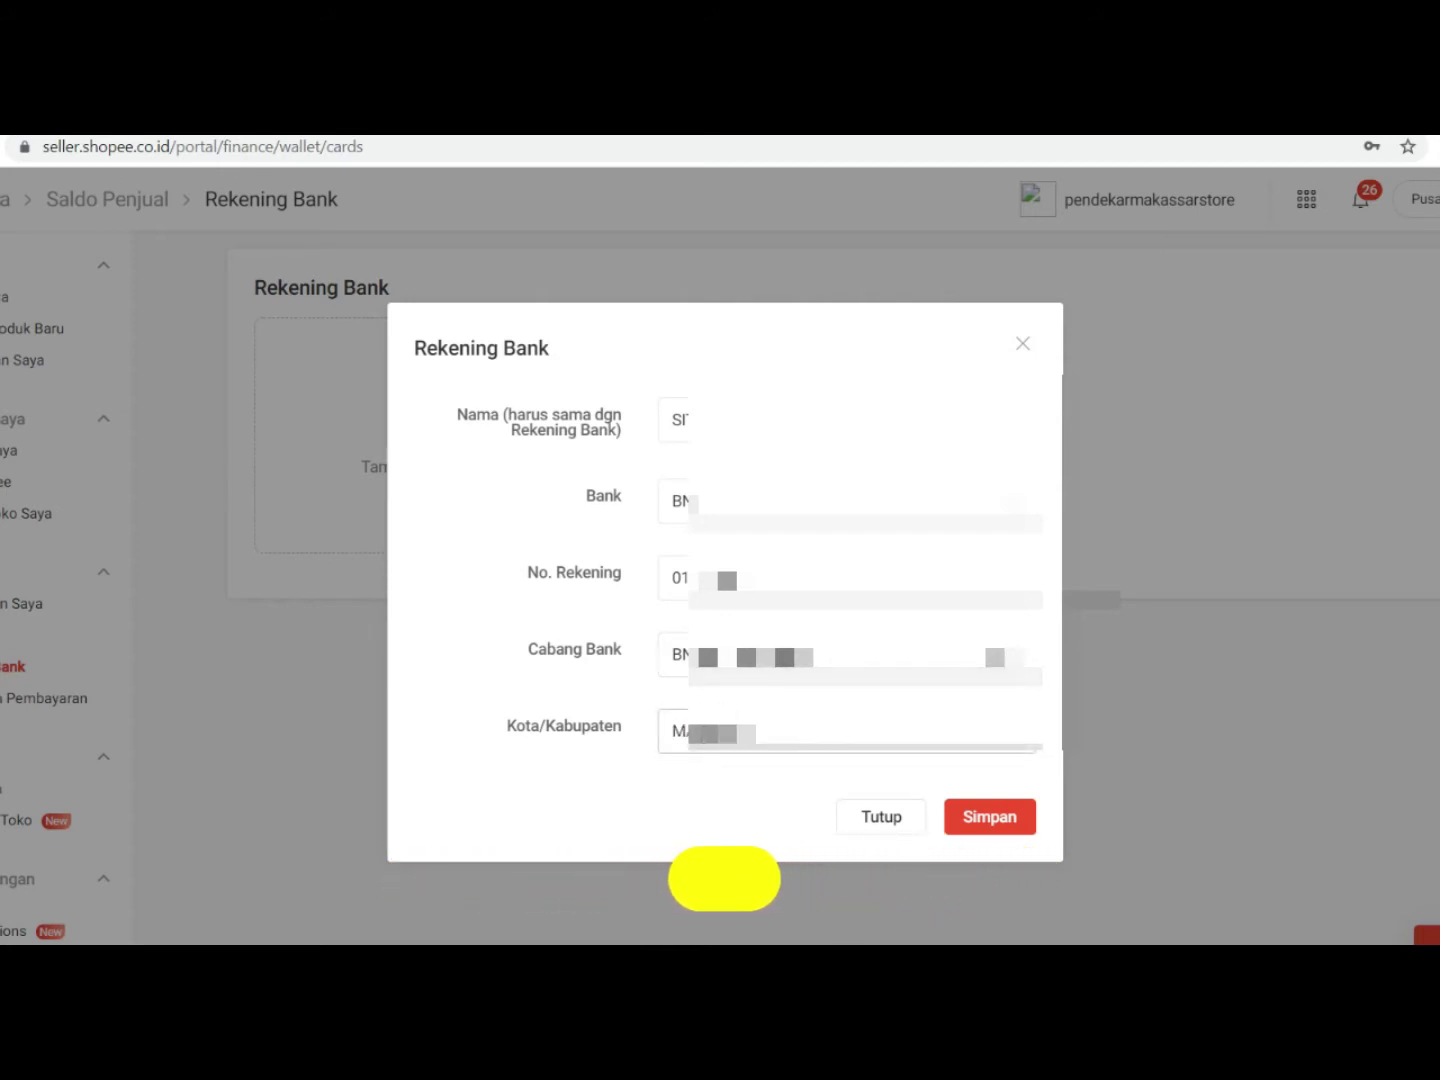
Save the BNI account and confirm it with the SMS verification code.
click(1012, 822)
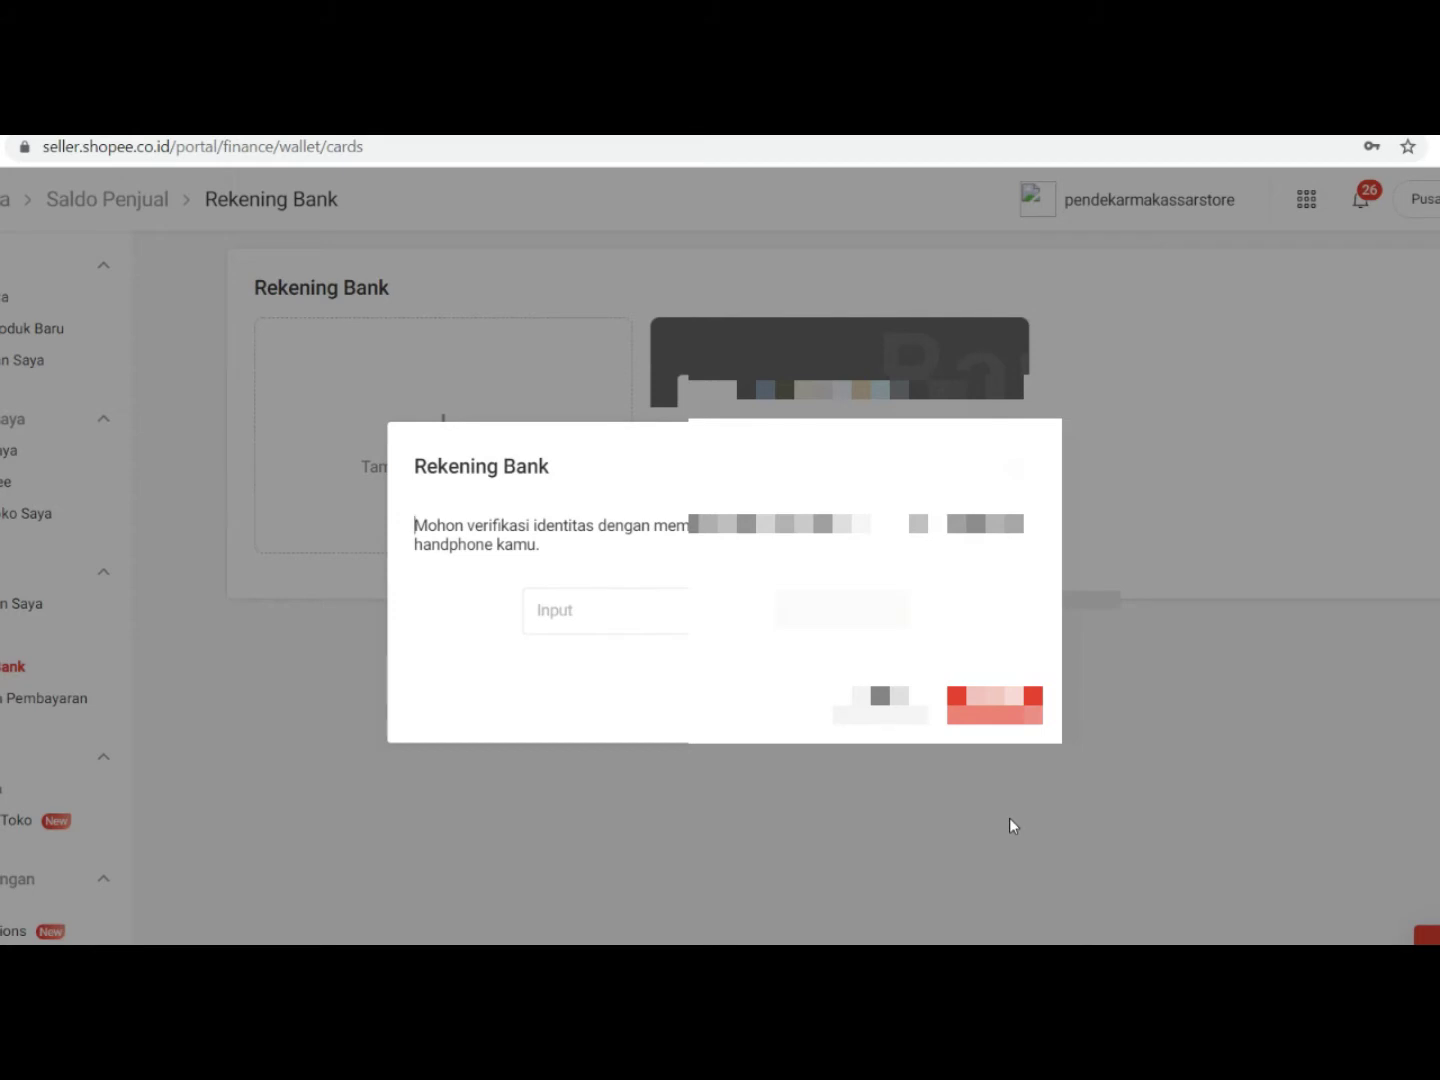
click(589, 610)
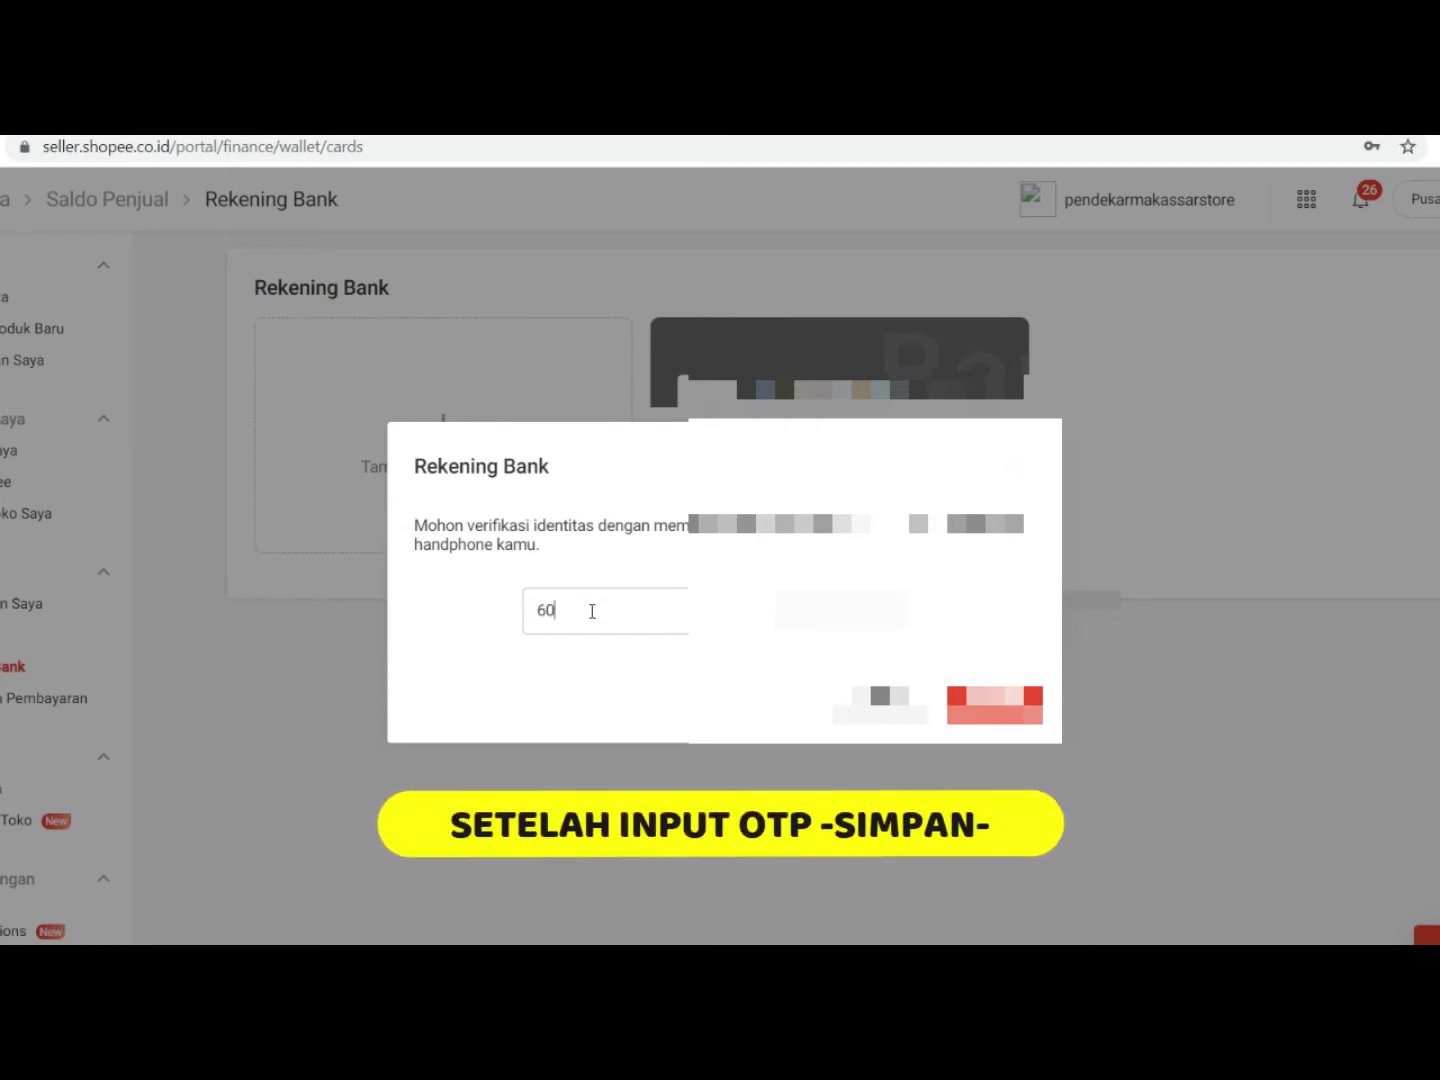
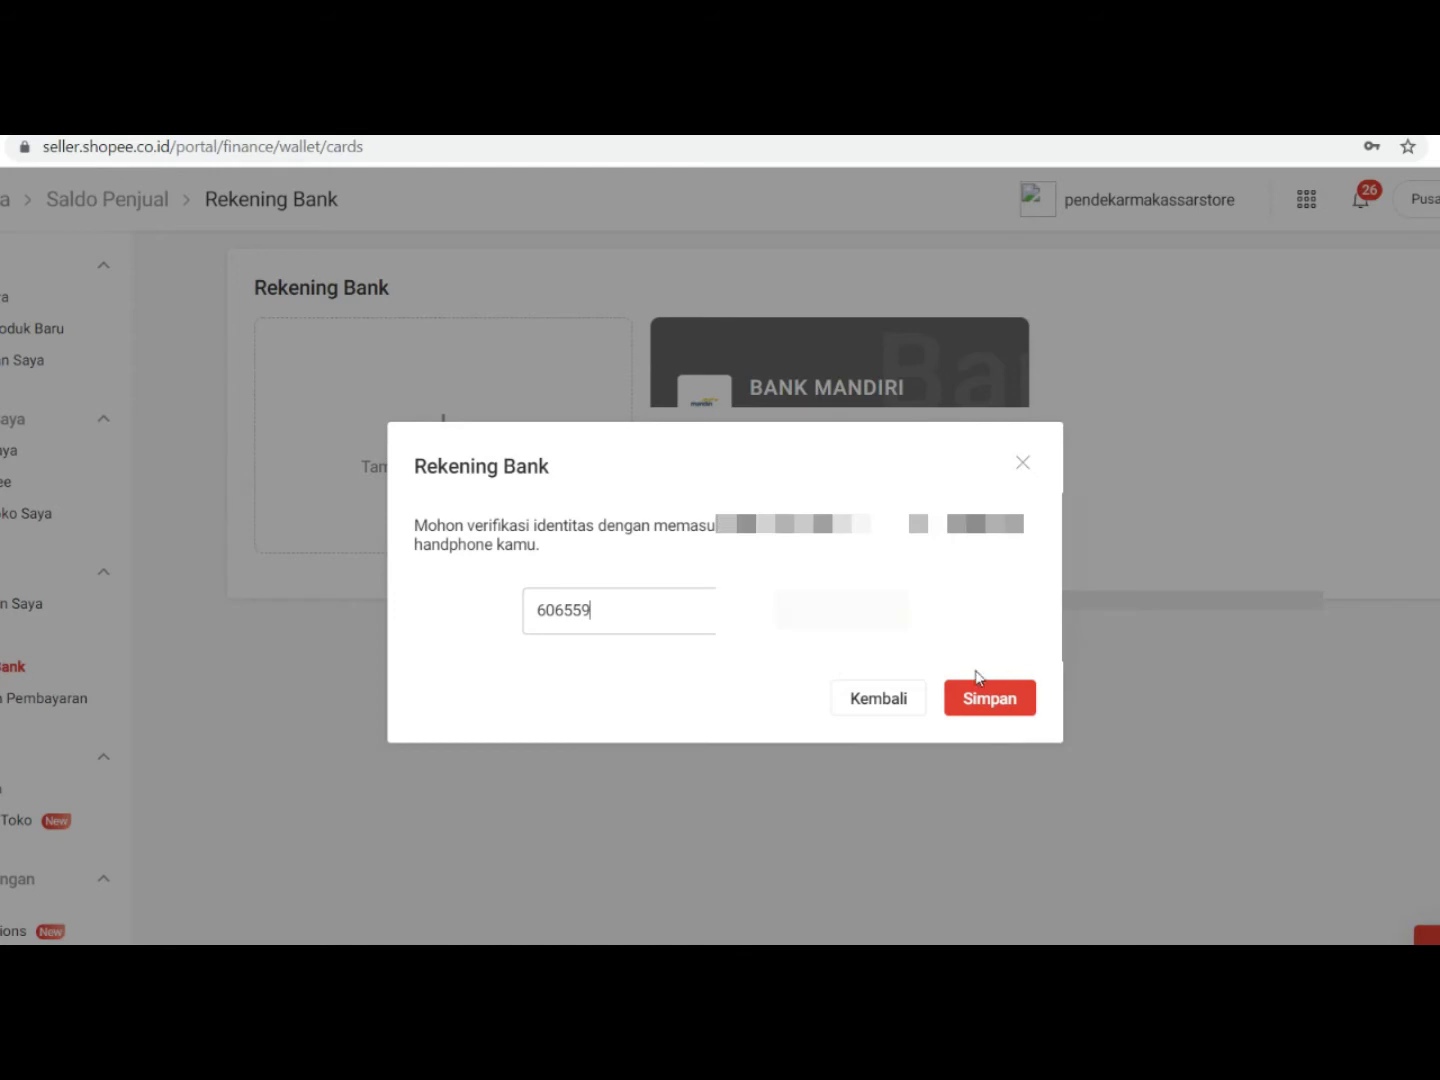
click(990, 707)
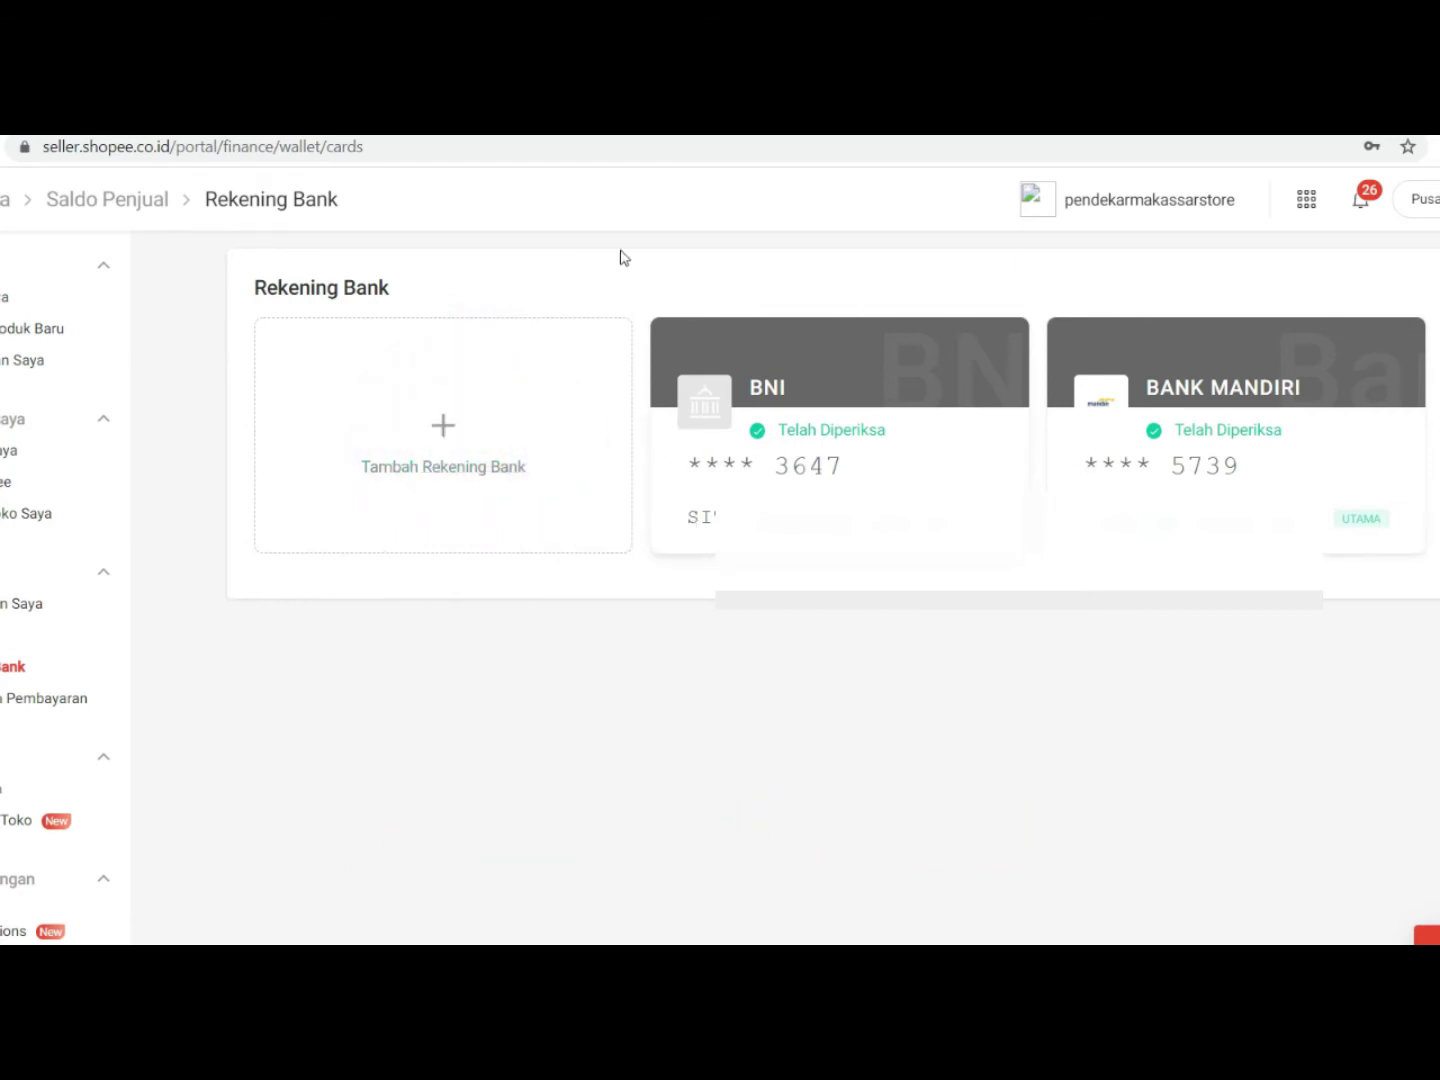
Start another bank account form and pick Bank Permata by searching 'PERM' in the bank list.
click(440, 430)
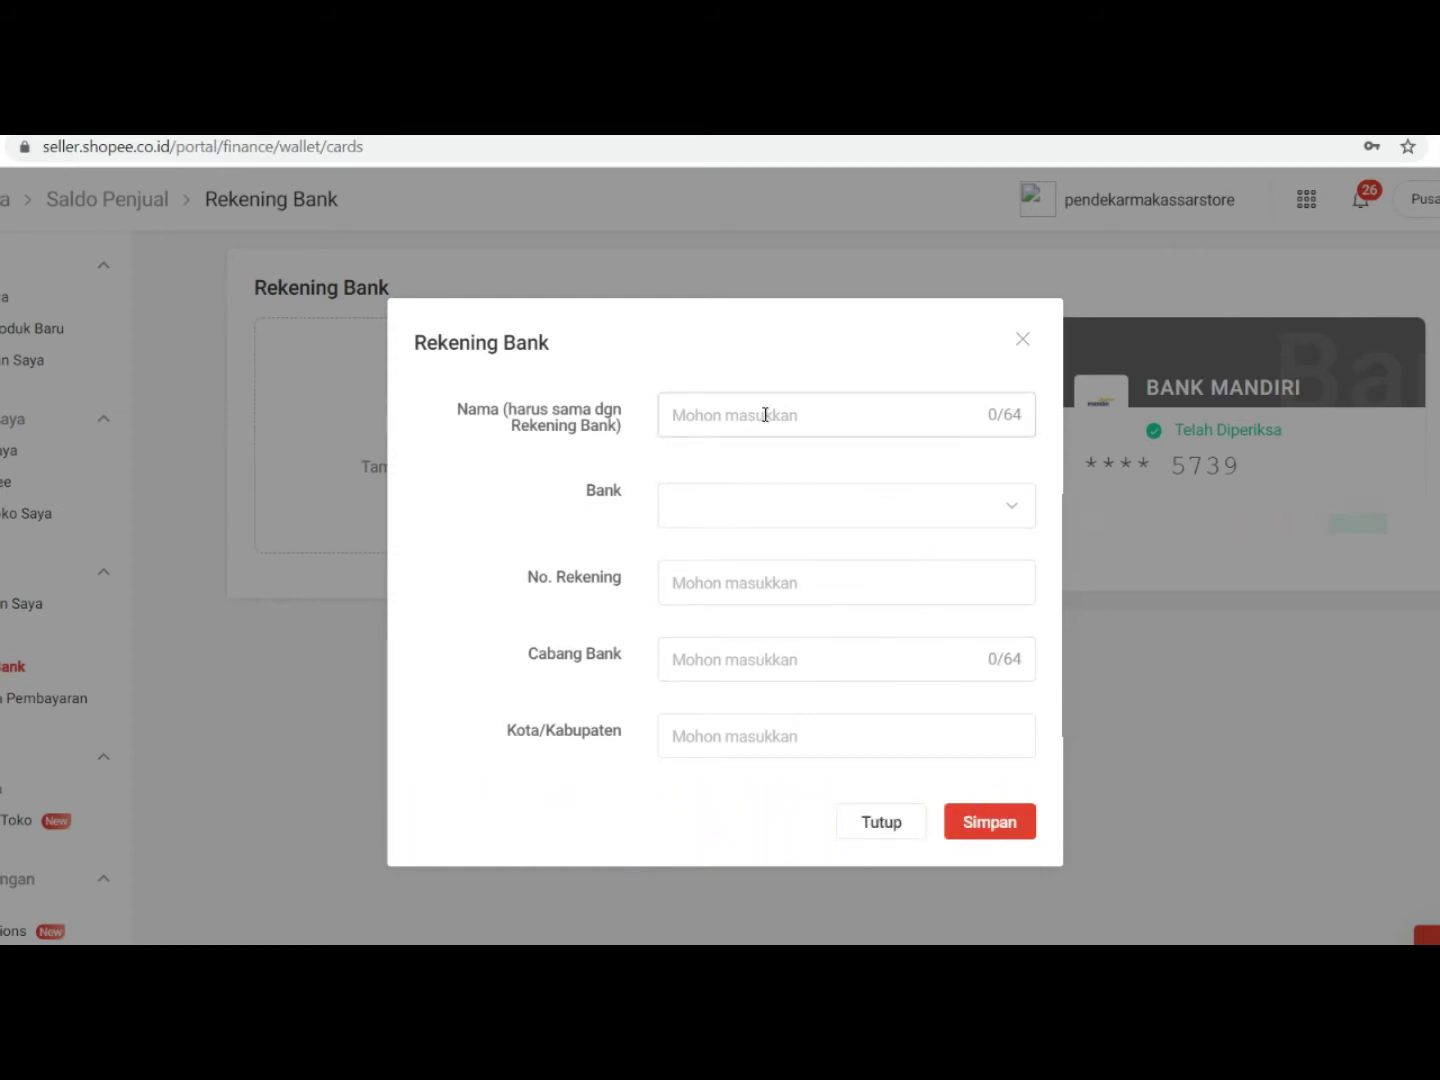
click(815, 405)
click(668, 510)
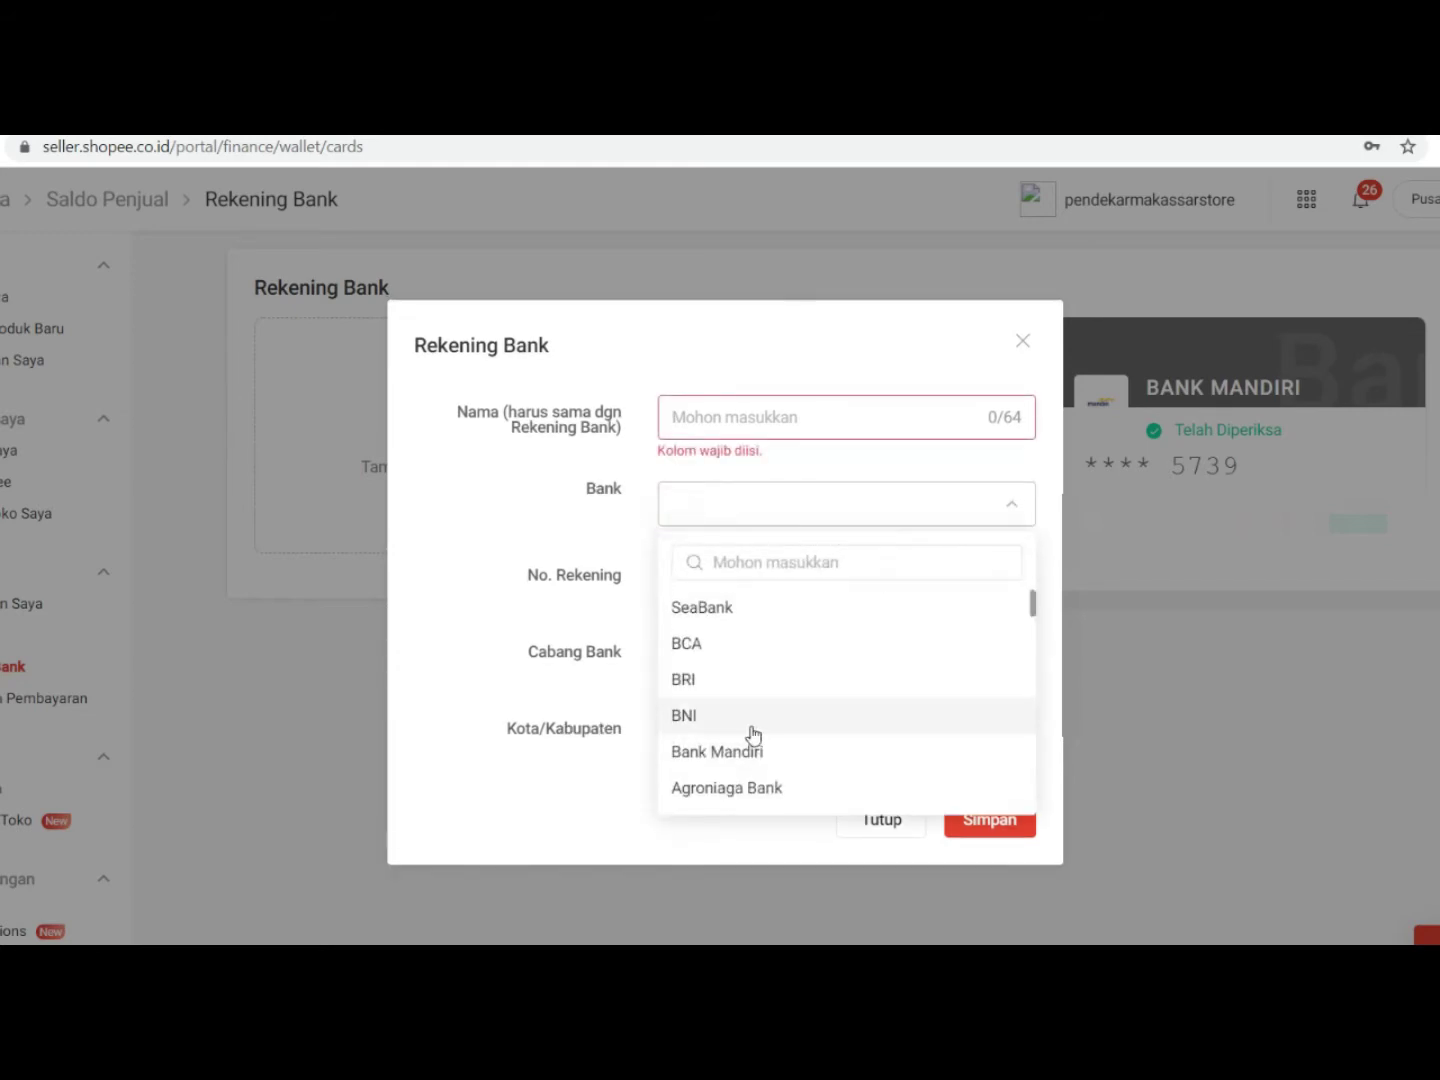
scroll(753, 735, down, 8)
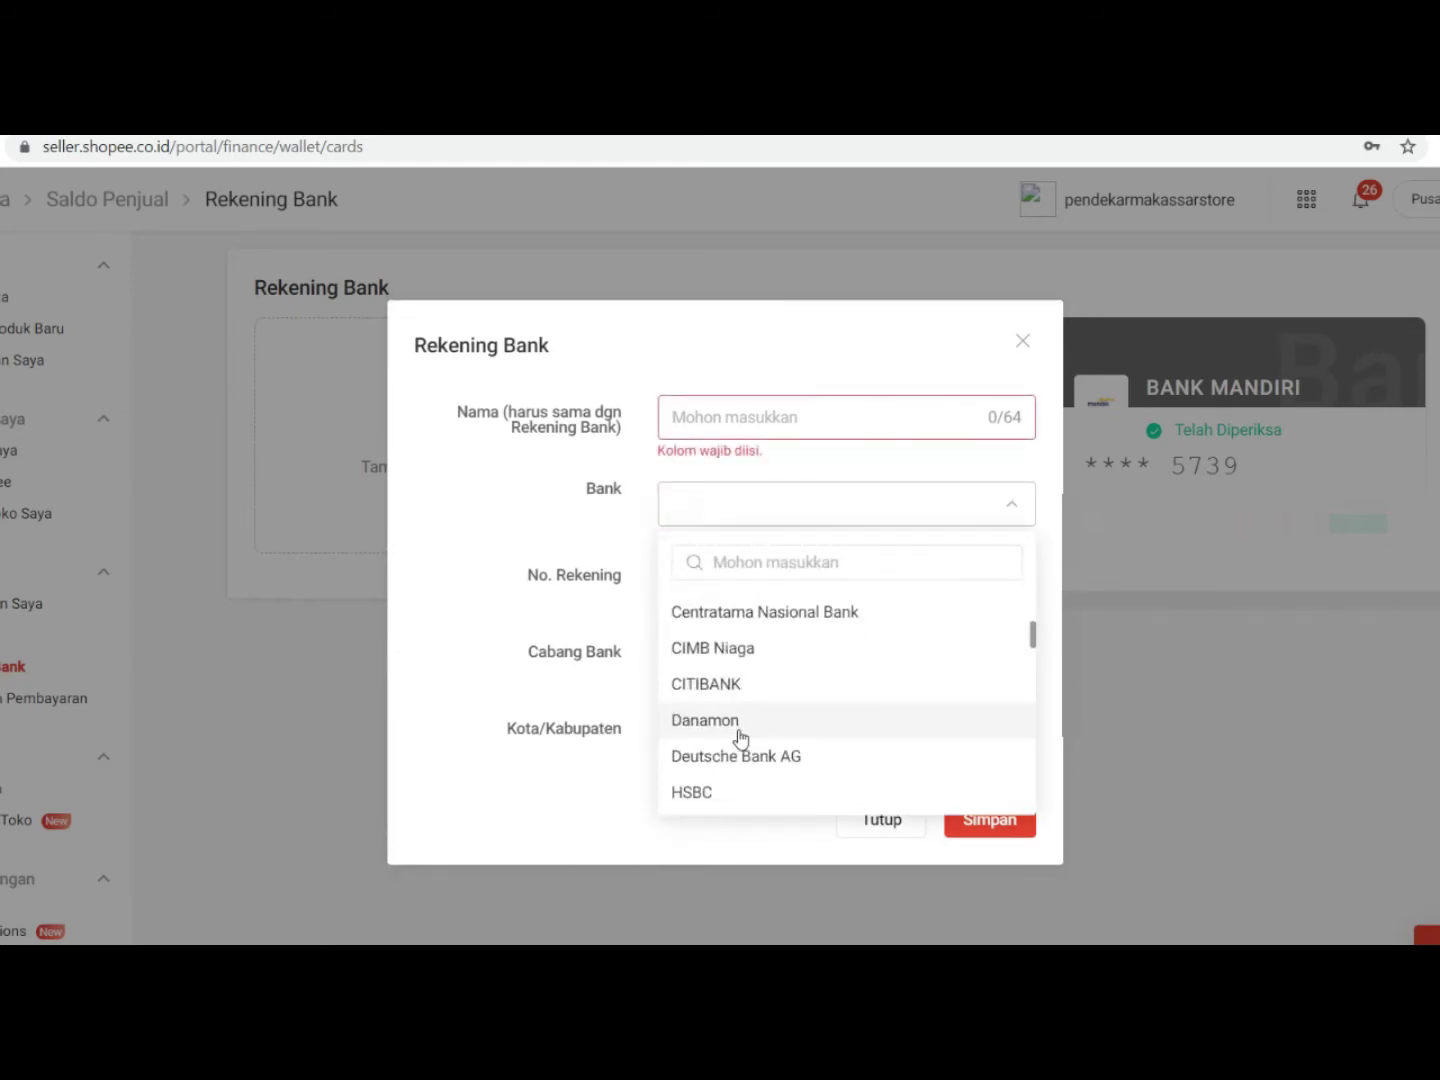
scroll(740, 738, down, 15)
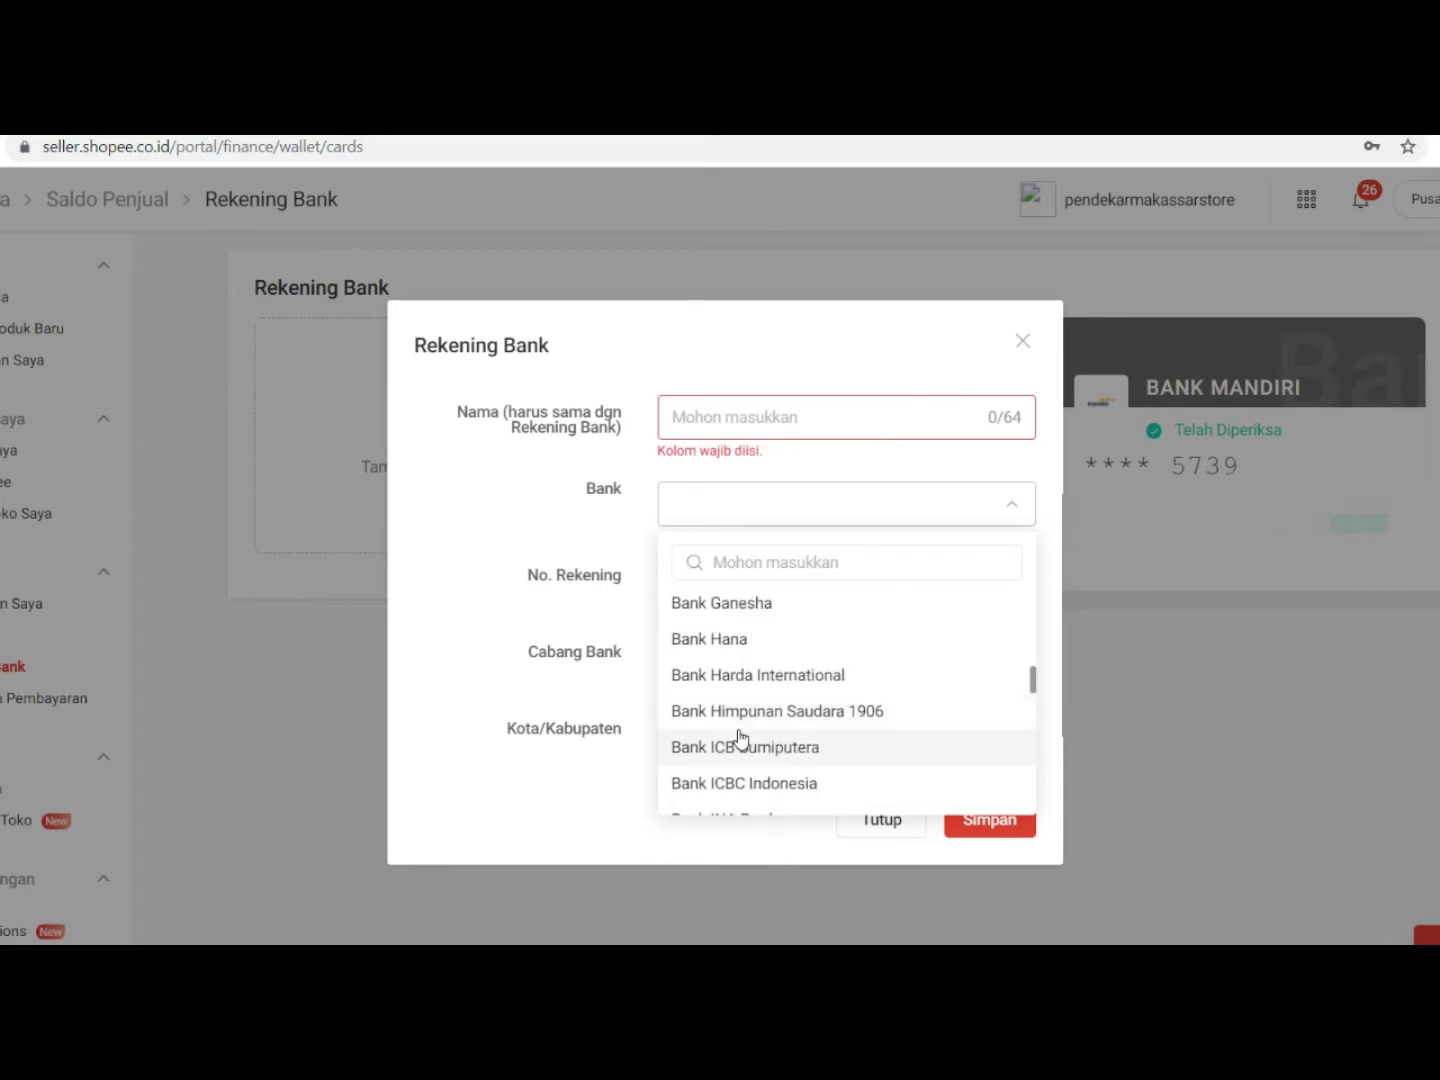
scroll(741, 738, up, 20)
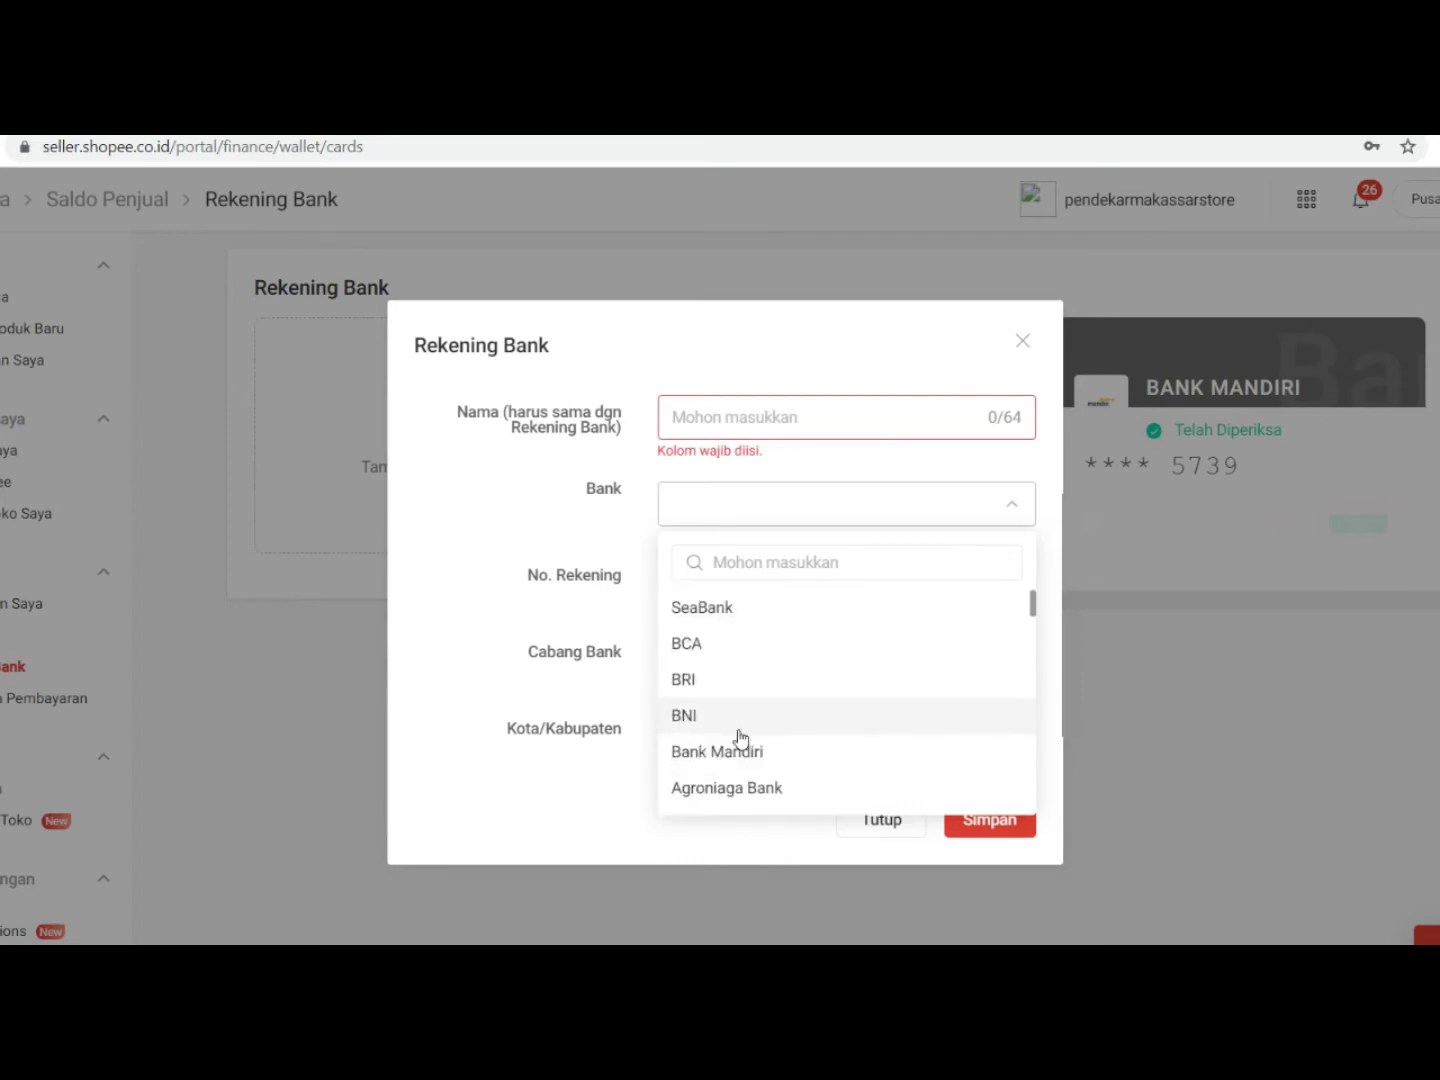
scroll(741, 738, down, 12)
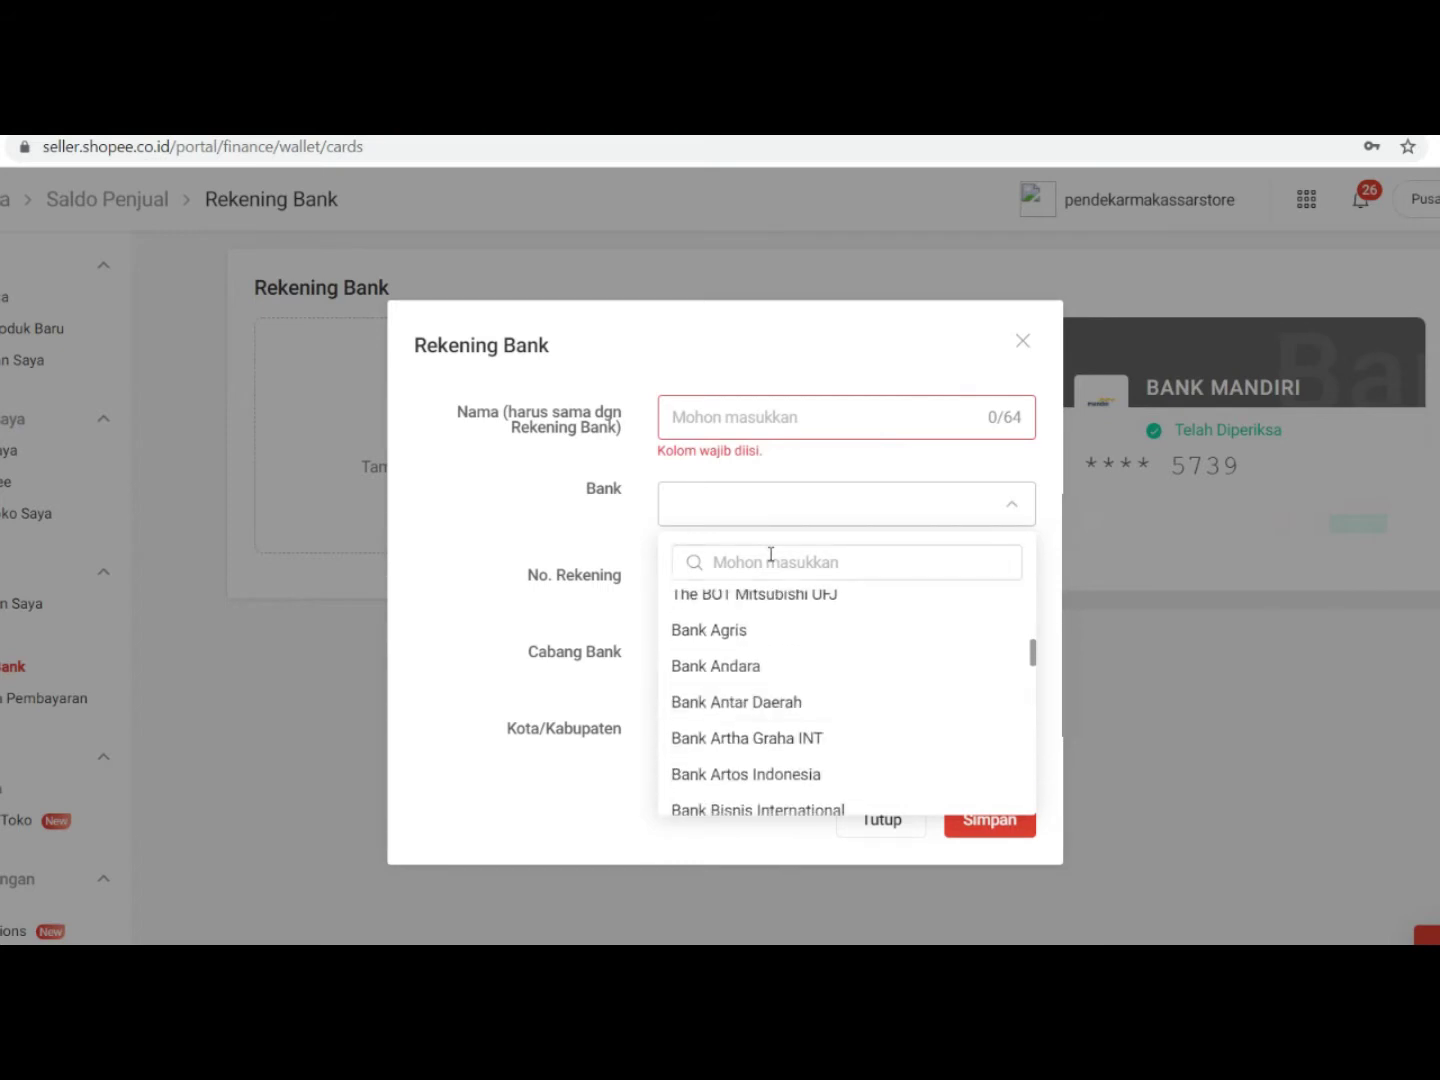
text(PERMAT)
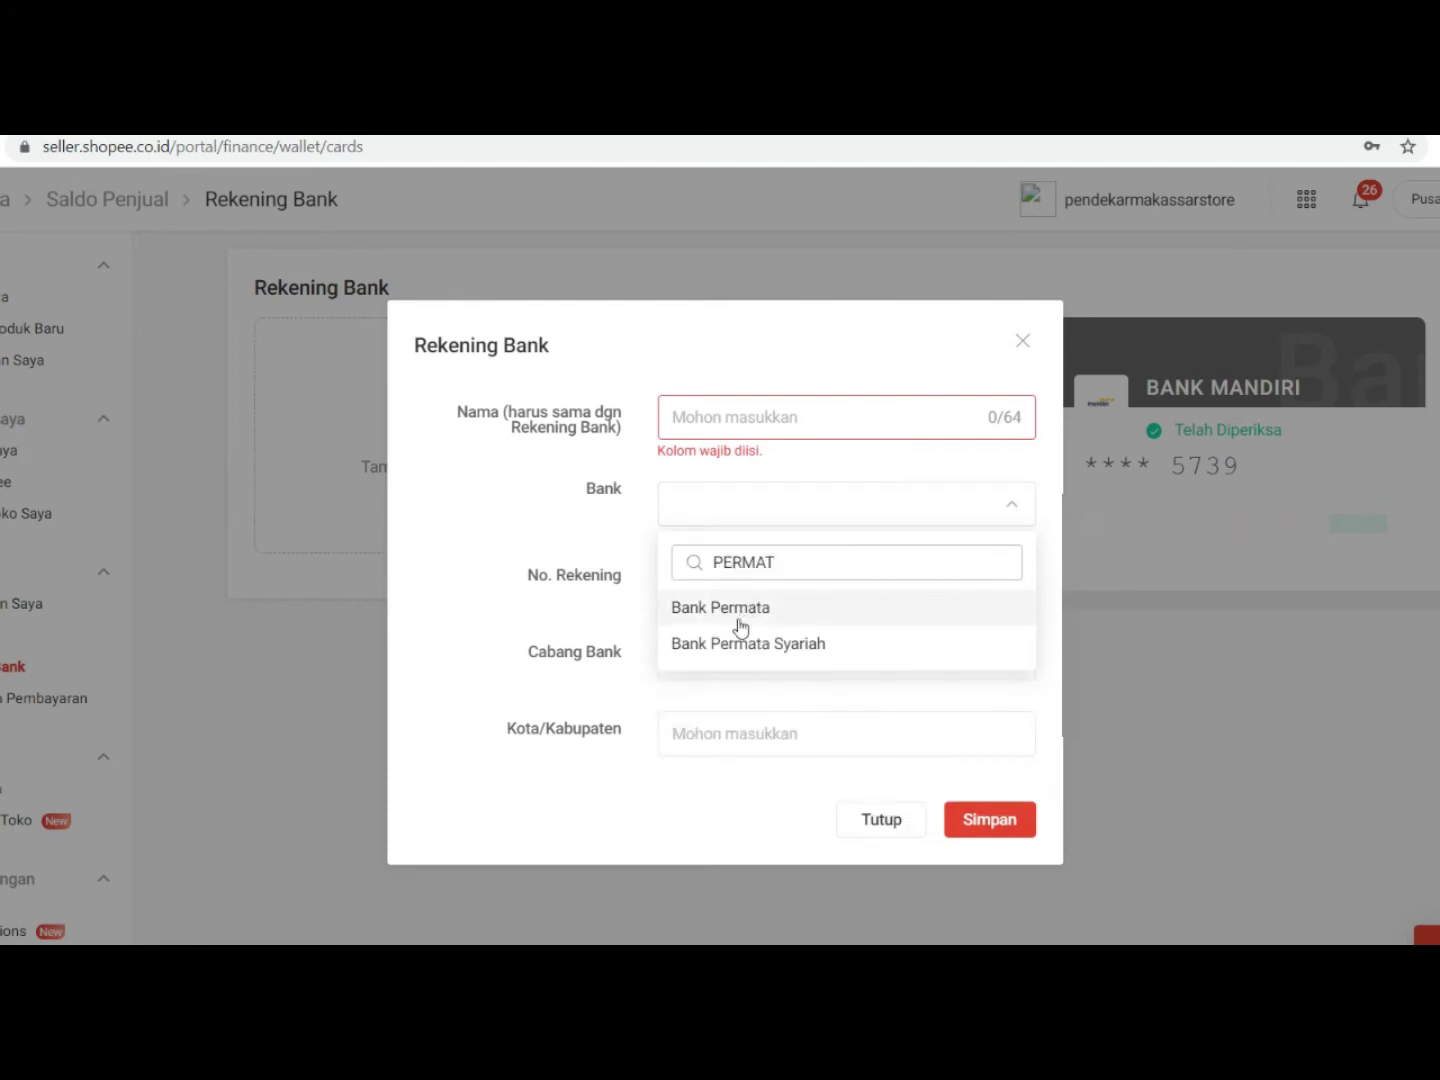
click(735, 615)
click(716, 580)
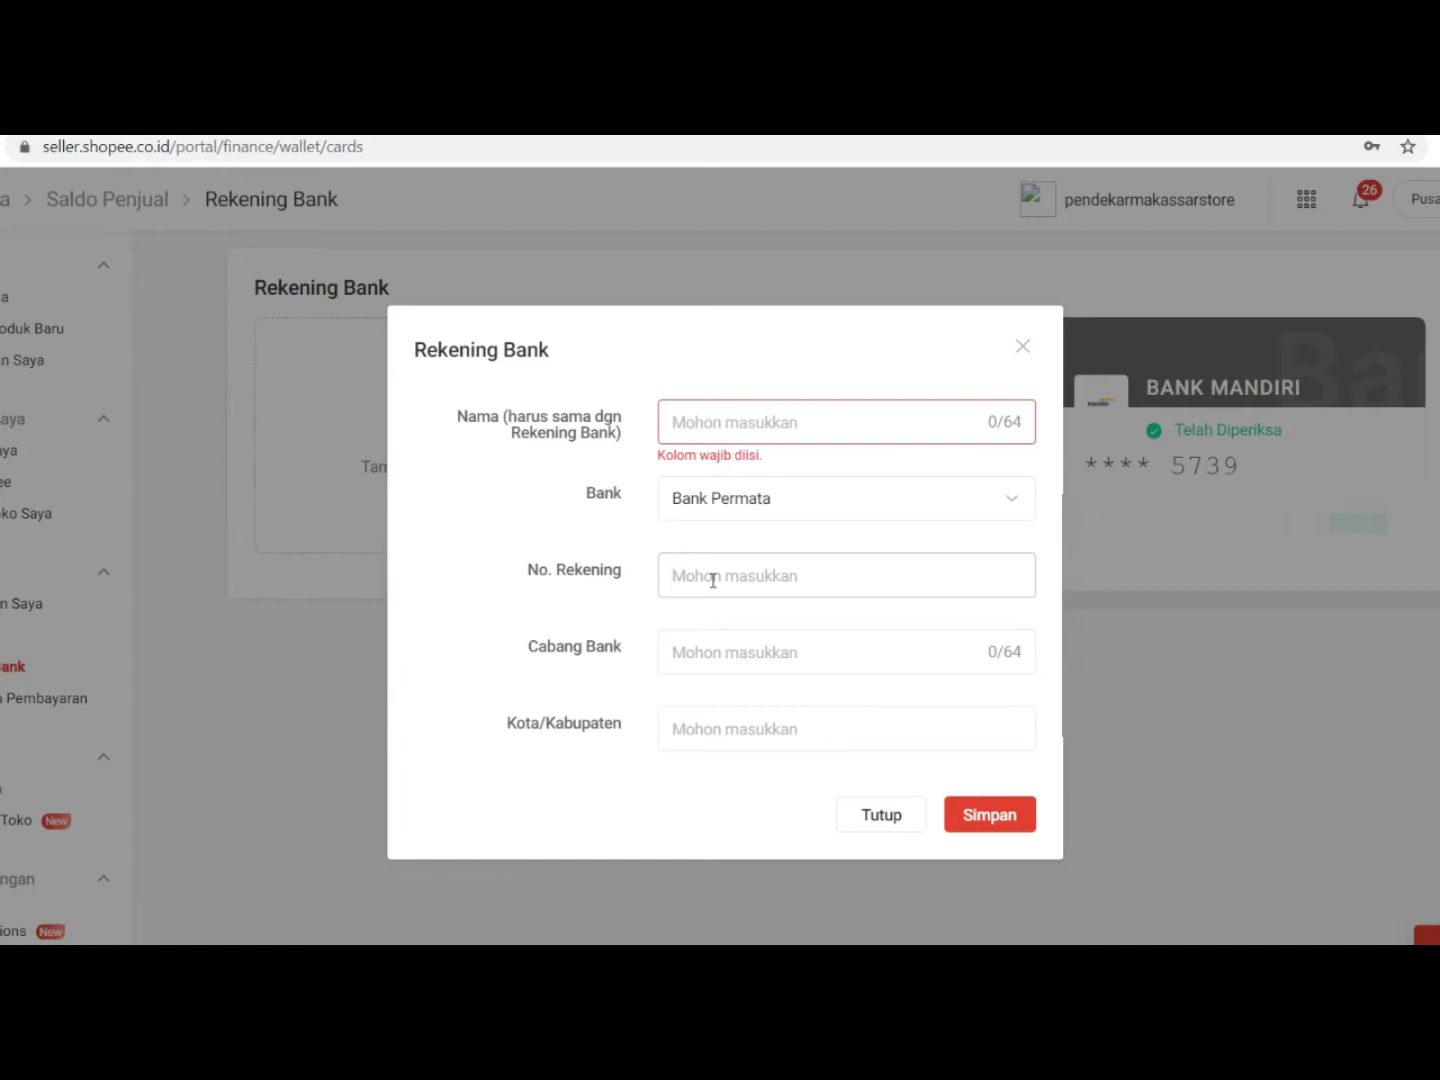
Fill the Bank Permata holder name, account number, Makassar branch and city, then submit for OTP verification.
click(742, 431)
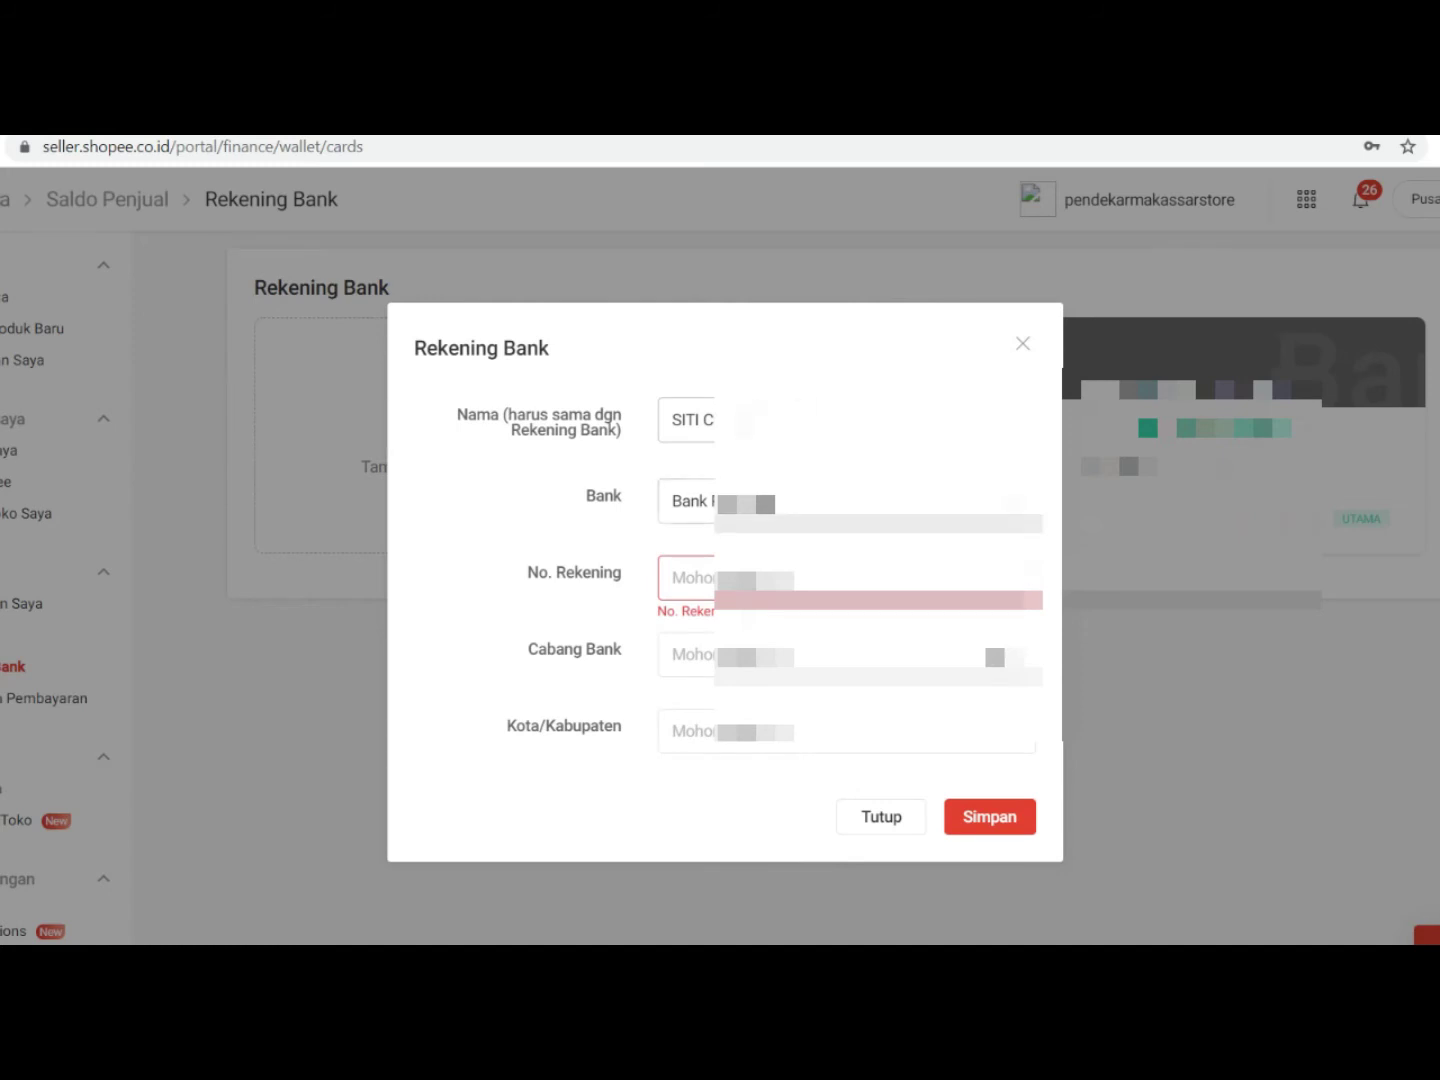
click(685, 577)
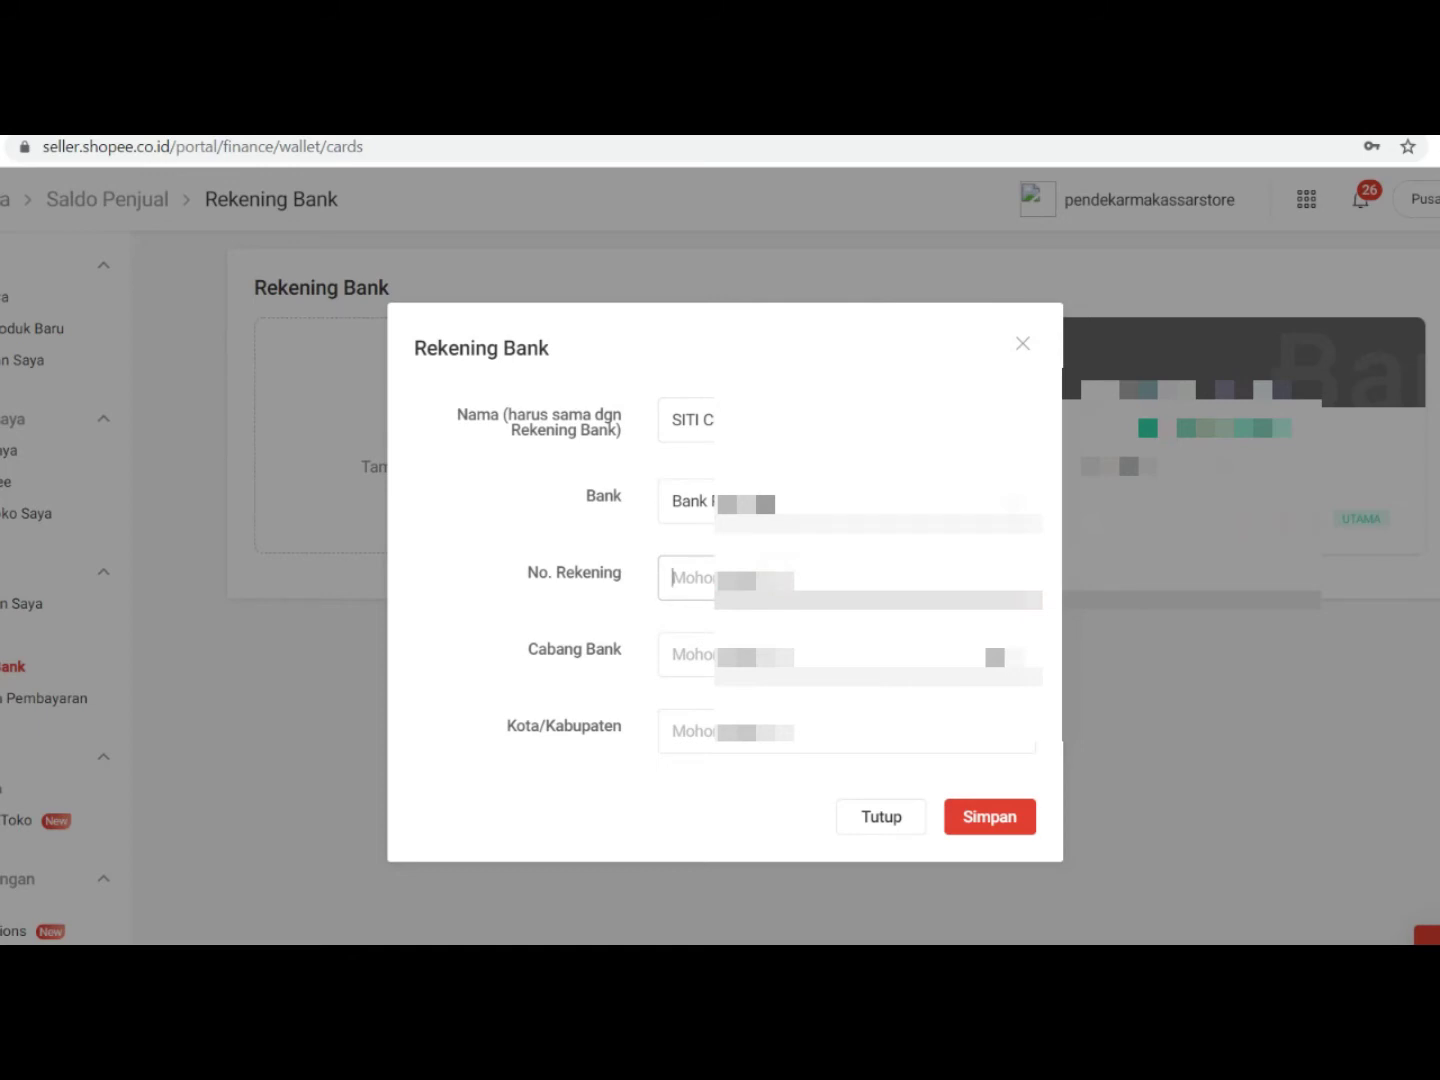
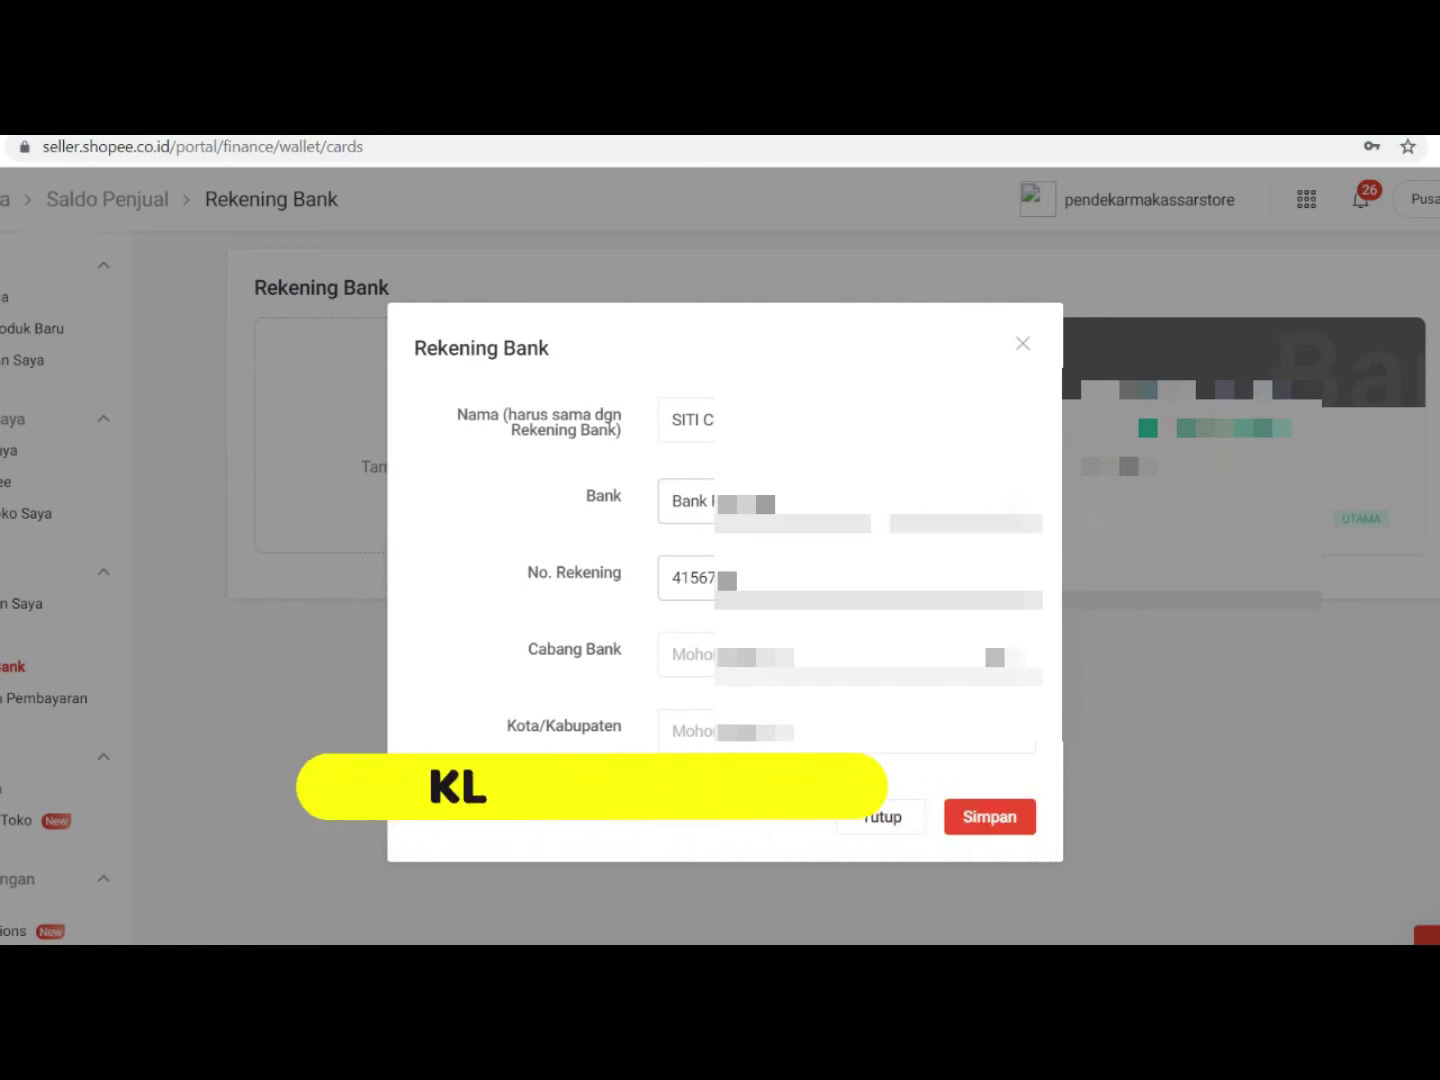
click(689, 654)
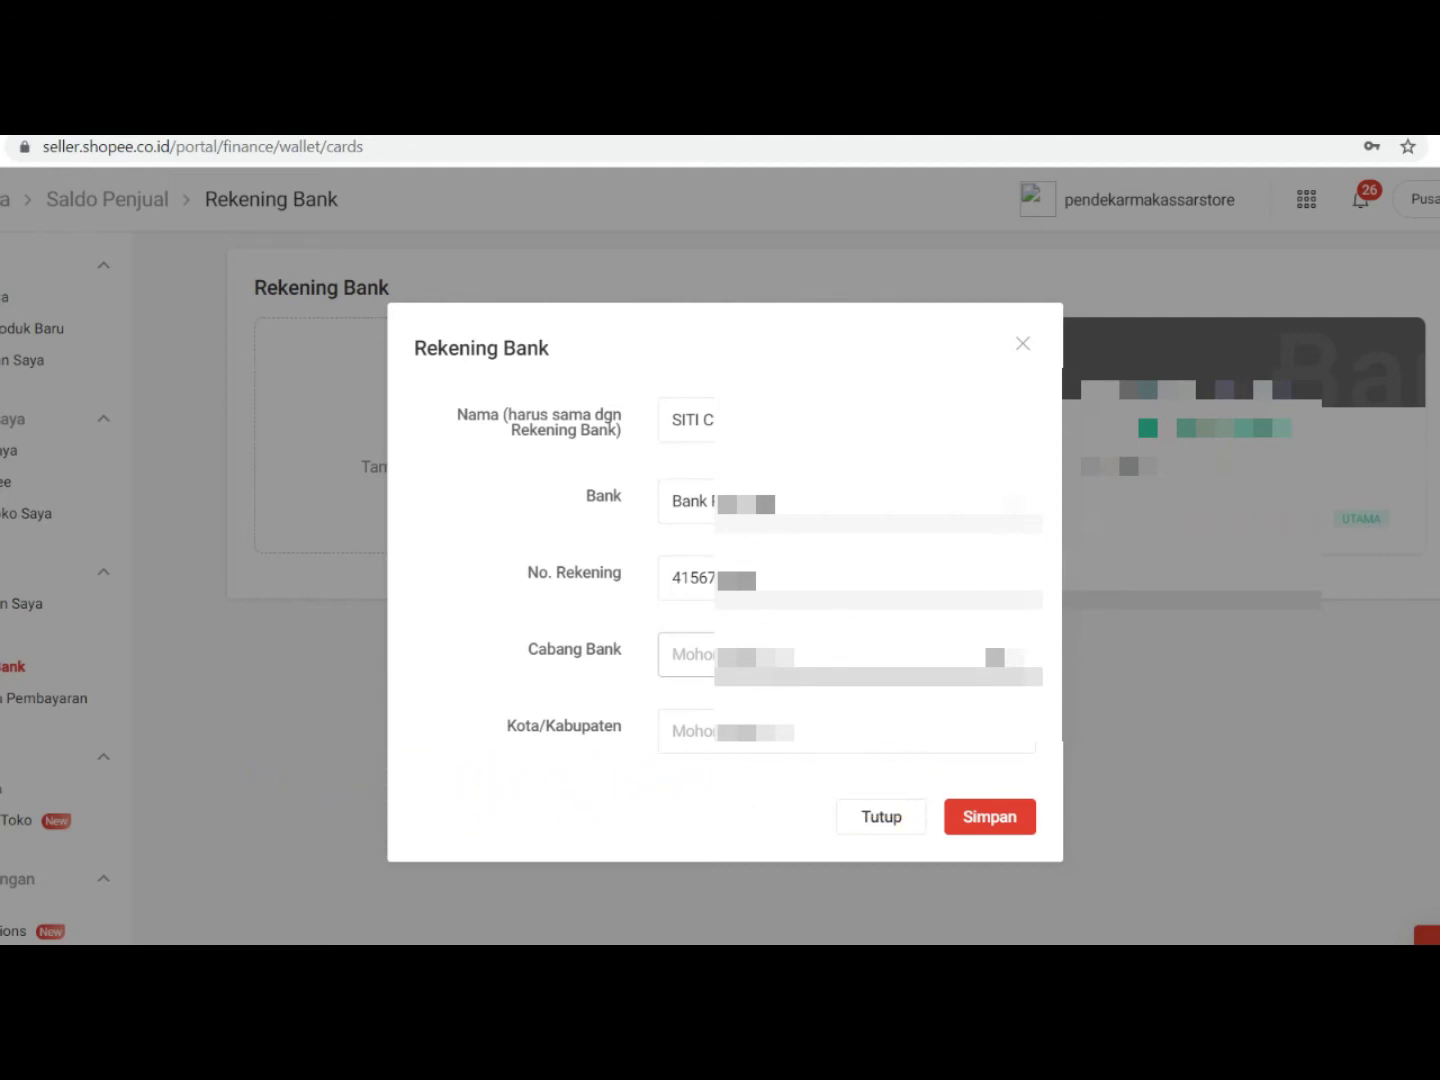
click(738, 736)
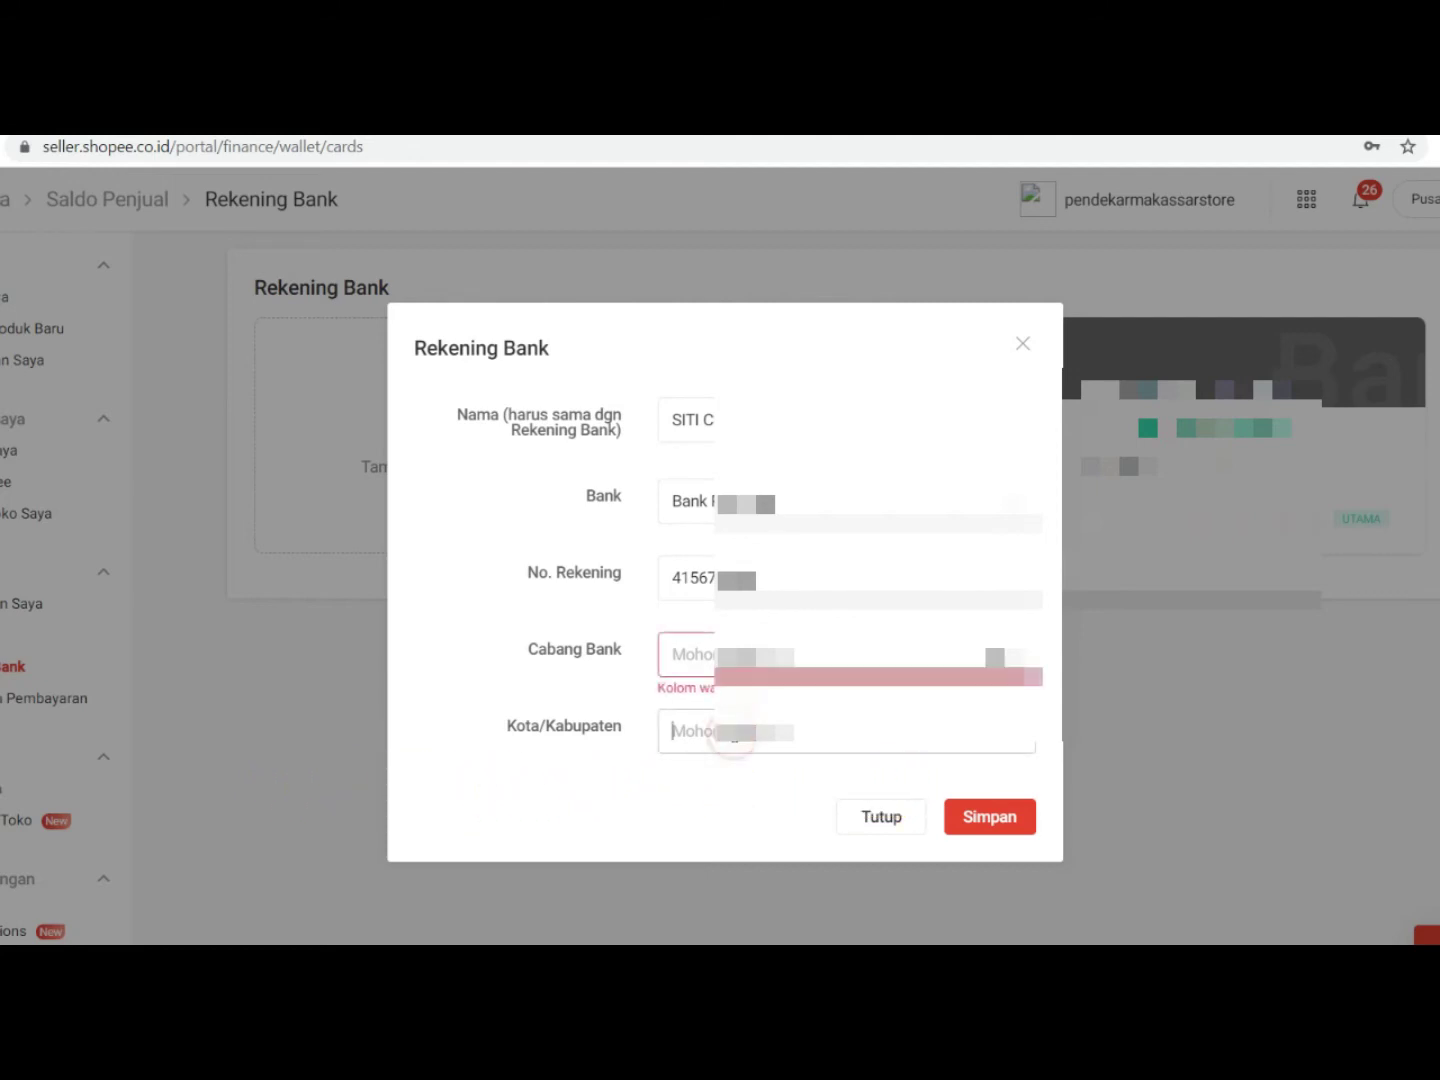
text(MAKA)
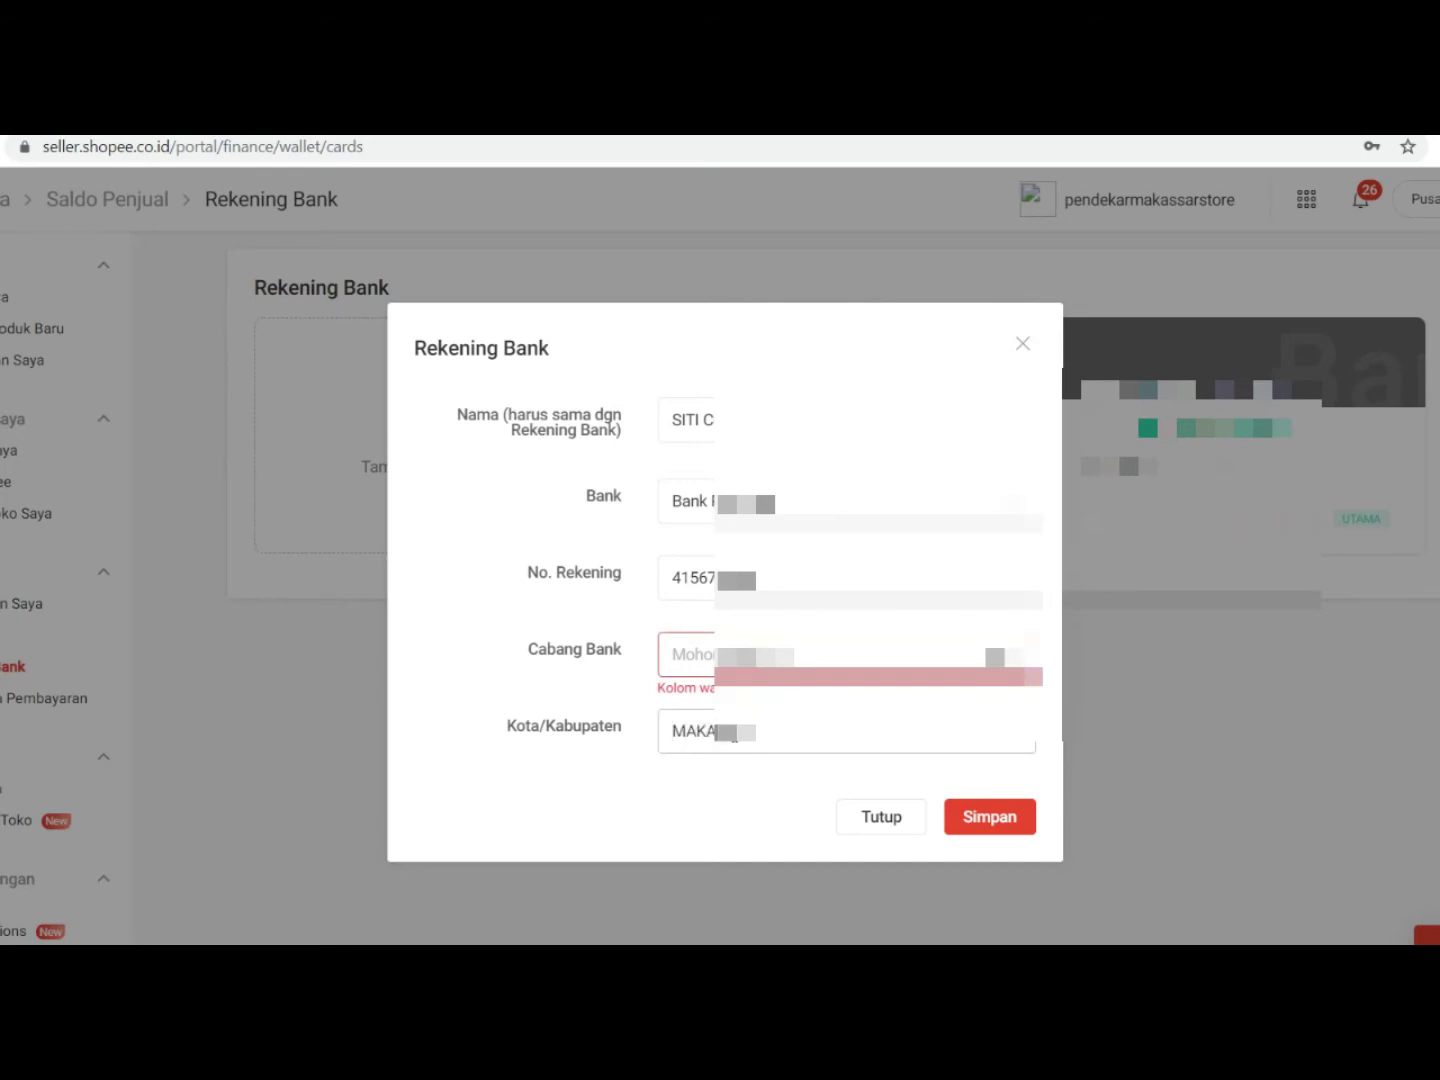
click(689, 653)
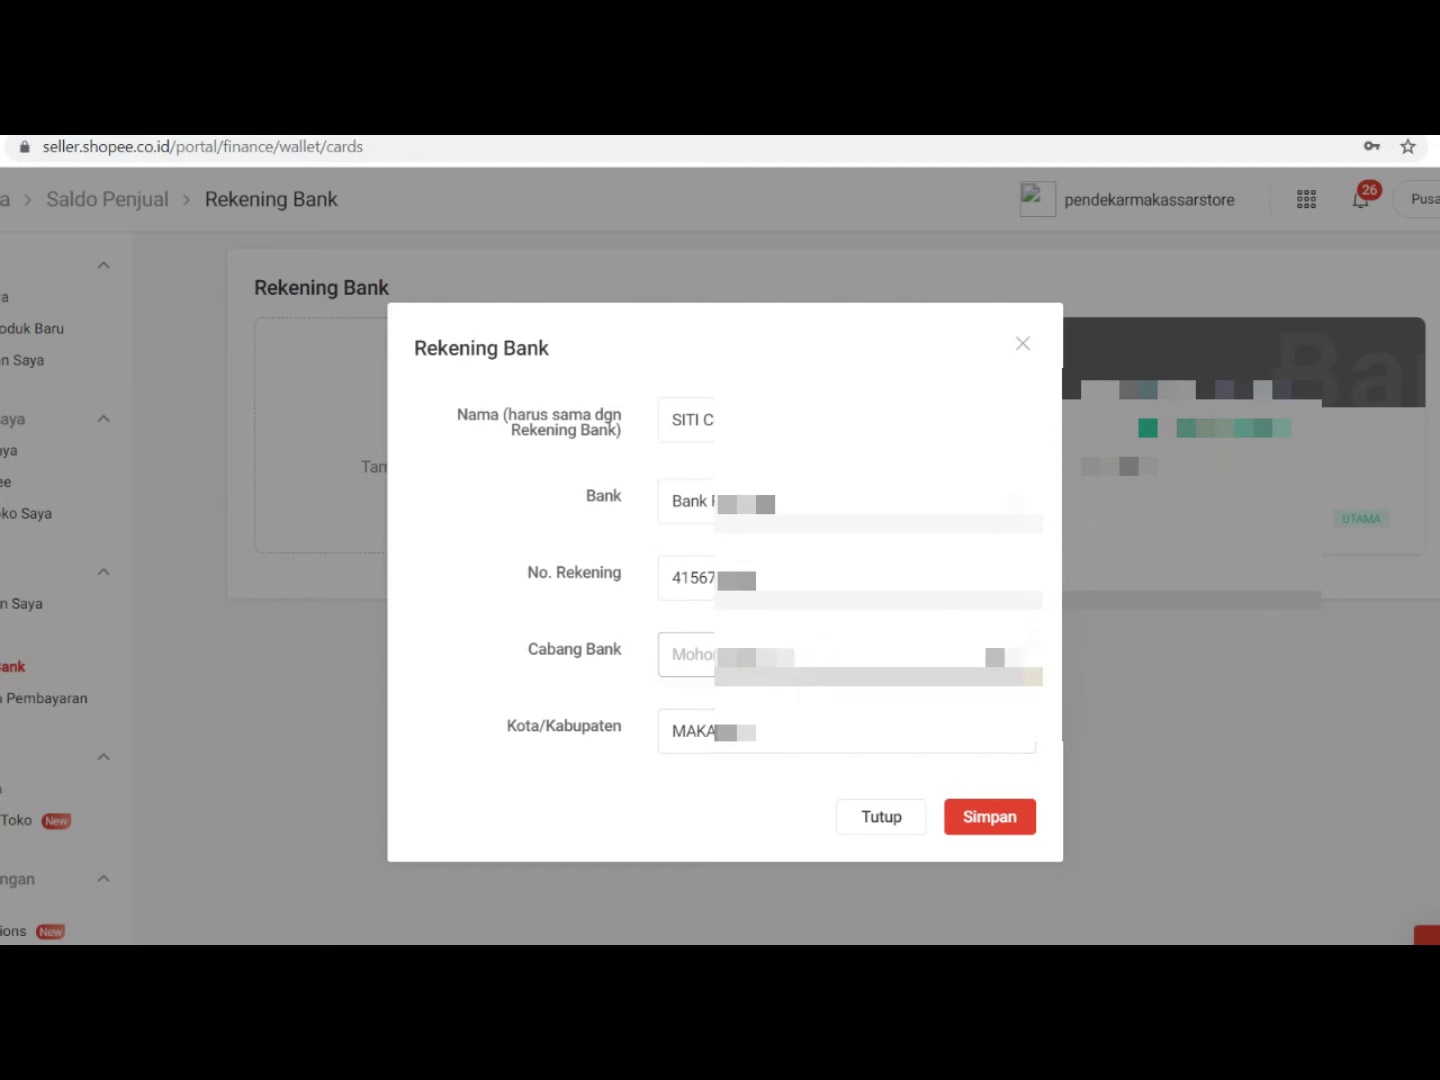
text(MAKASSAR)
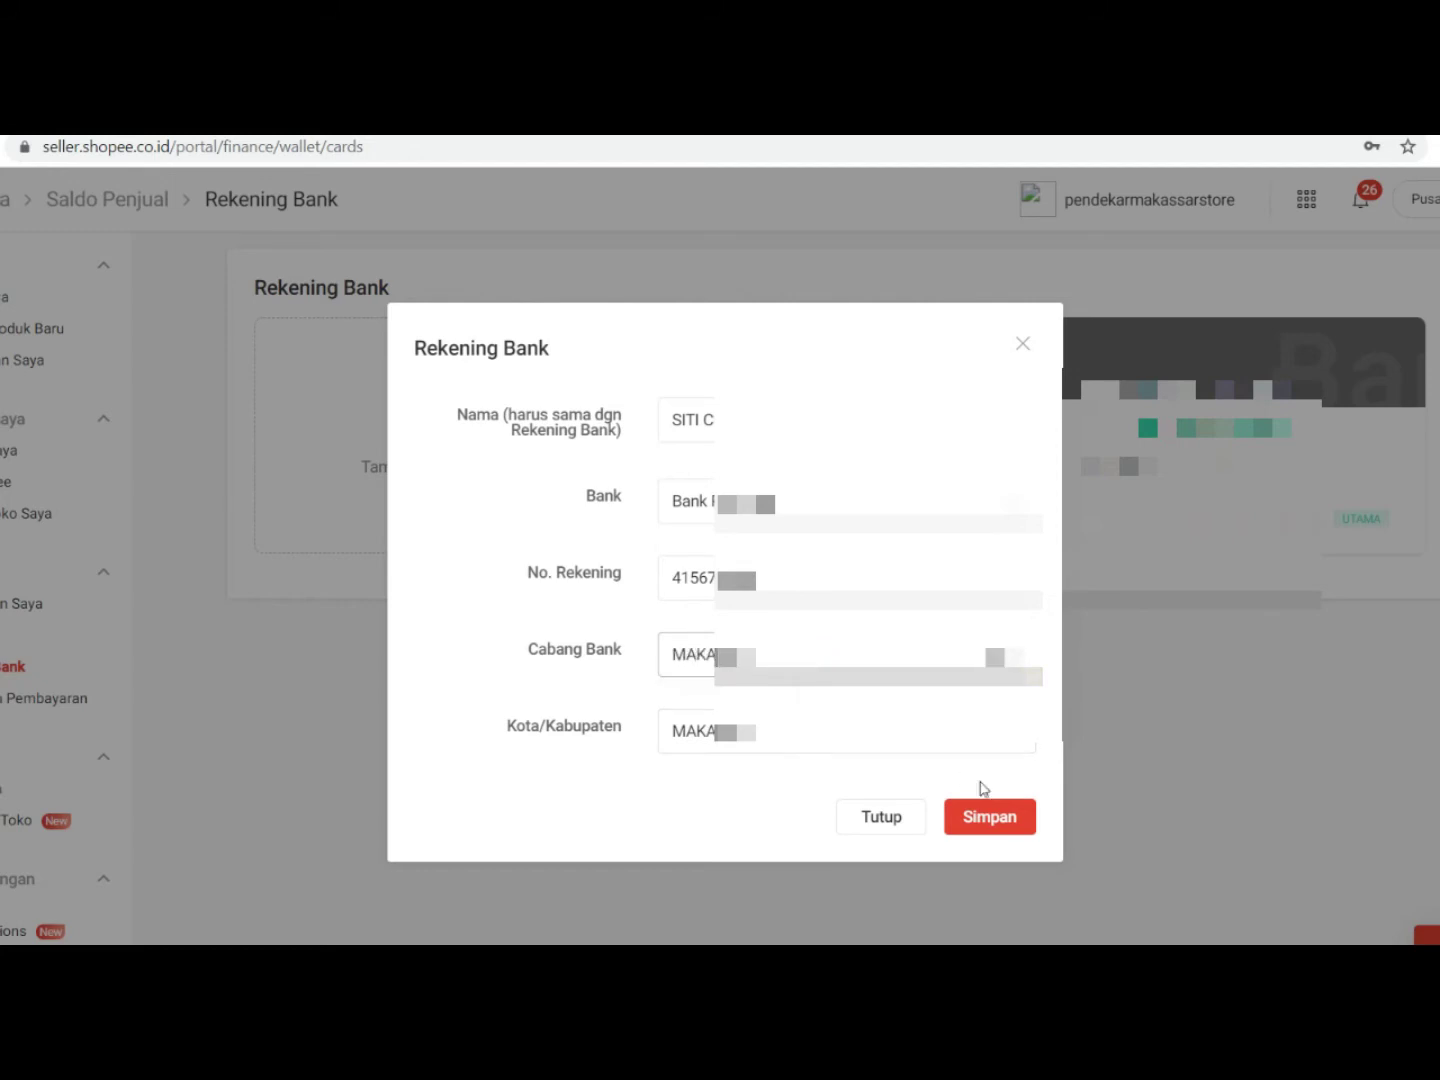
click(1003, 828)
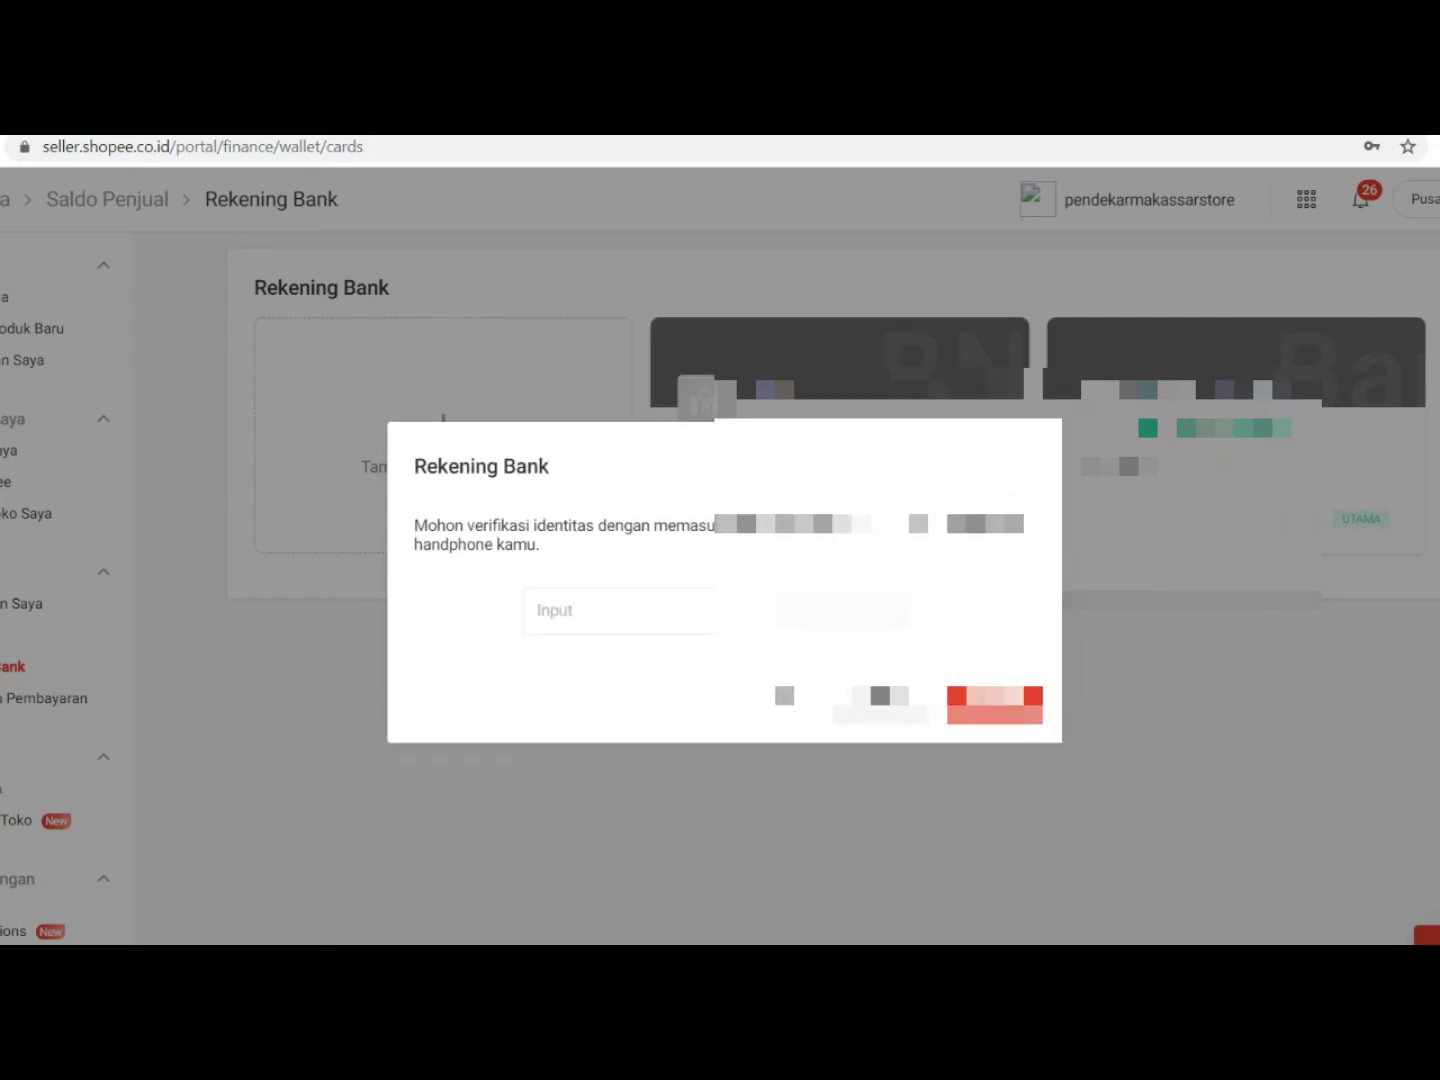
click(644, 612)
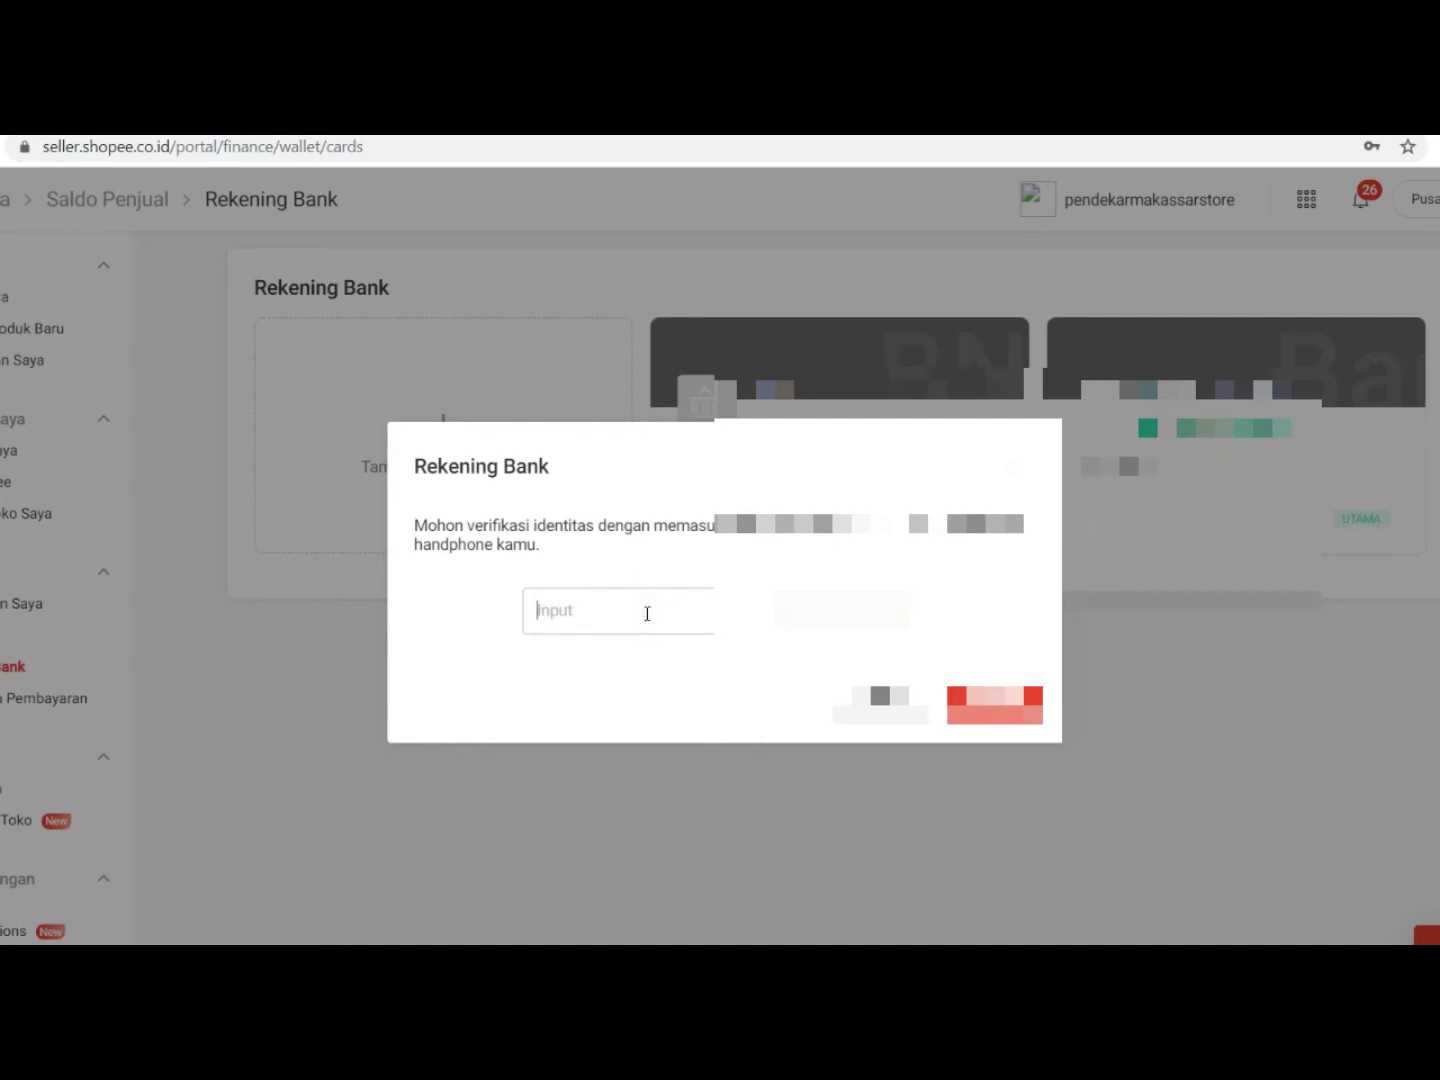
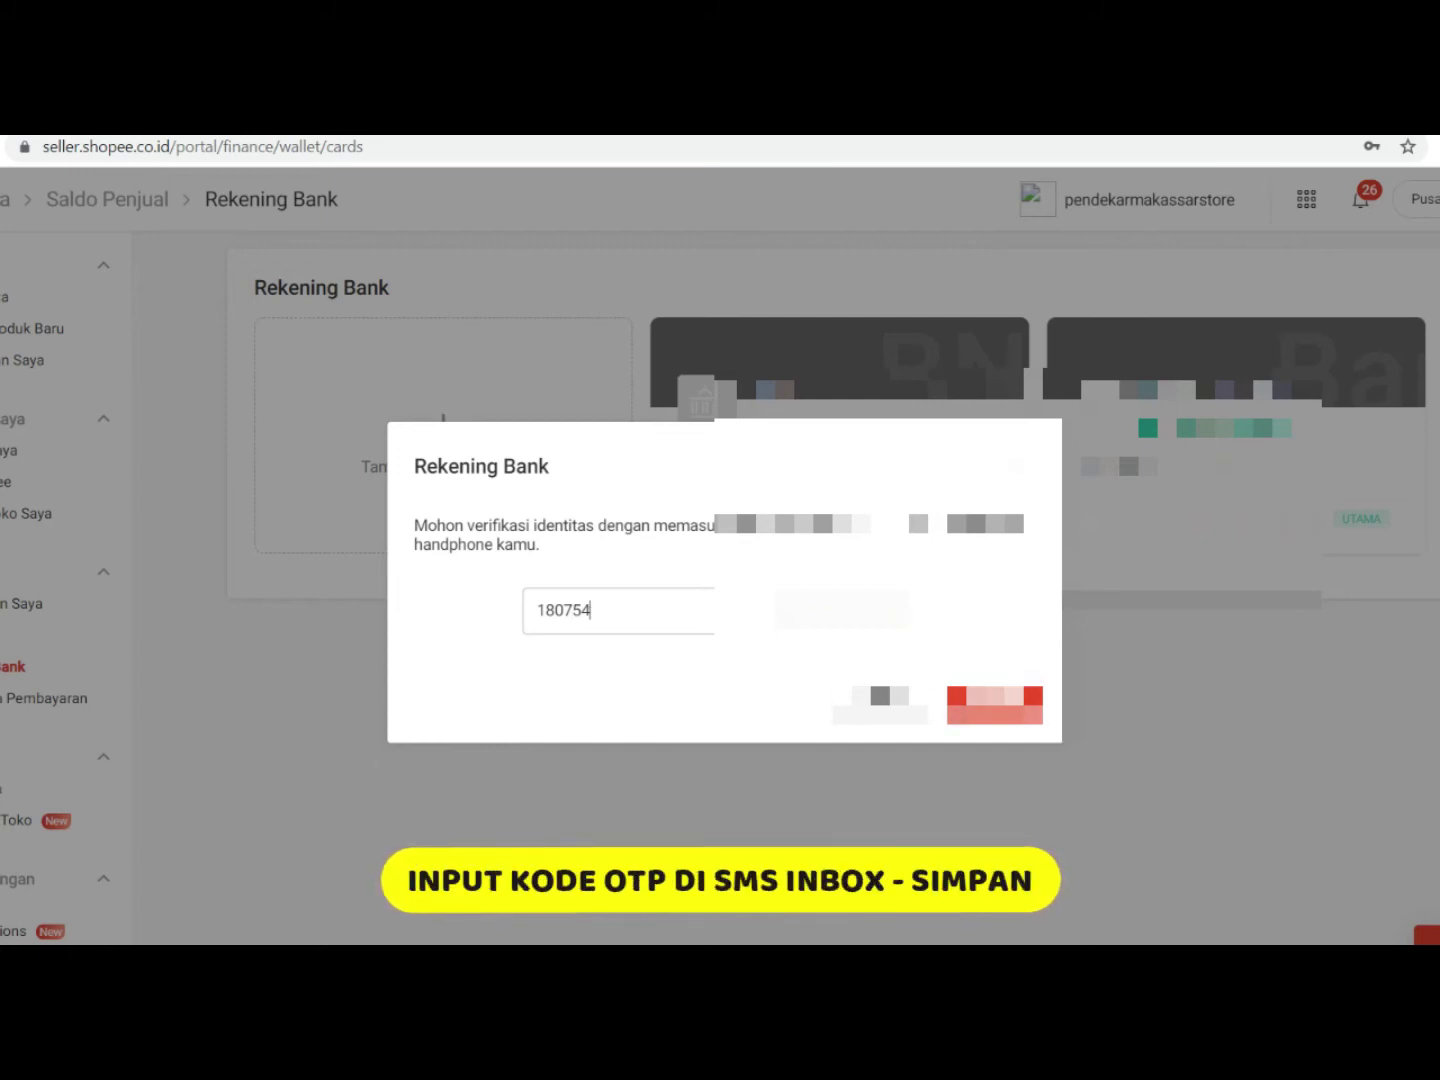
Submit the OTP code and check that the verified BANK PERMATA card appears in the list.
key(Return)
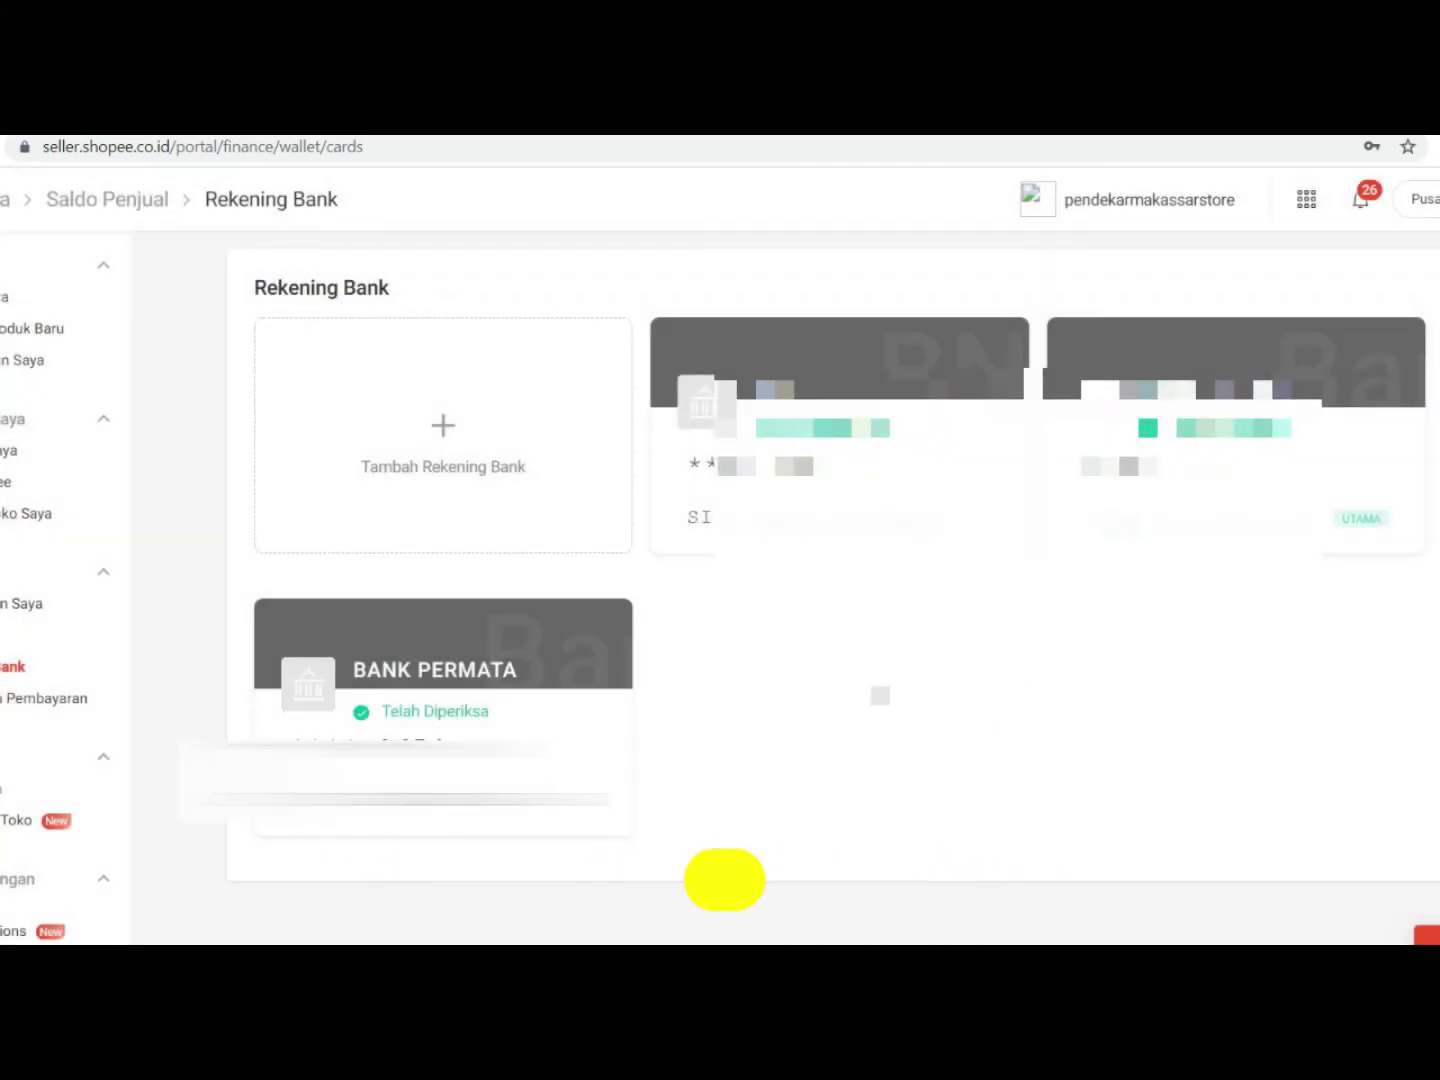
scroll(434, 563, down, 1)
scroll(434, 563, up, 1)
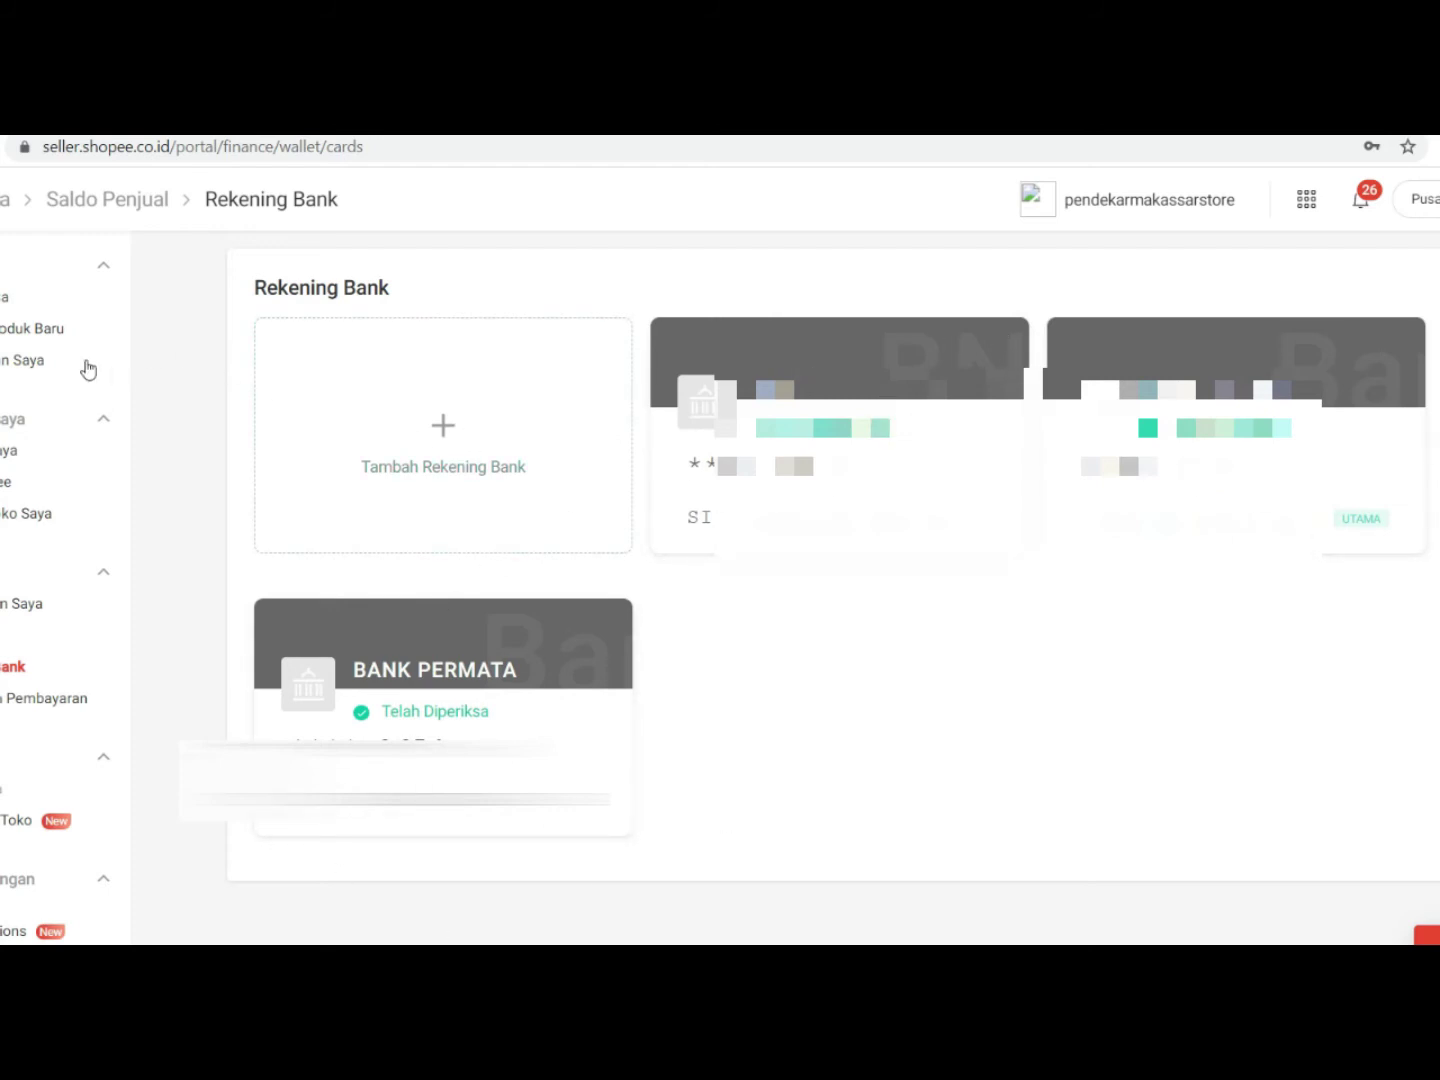
scroll(96, 389, up, 2)
scroll(39, 675, down, 3)
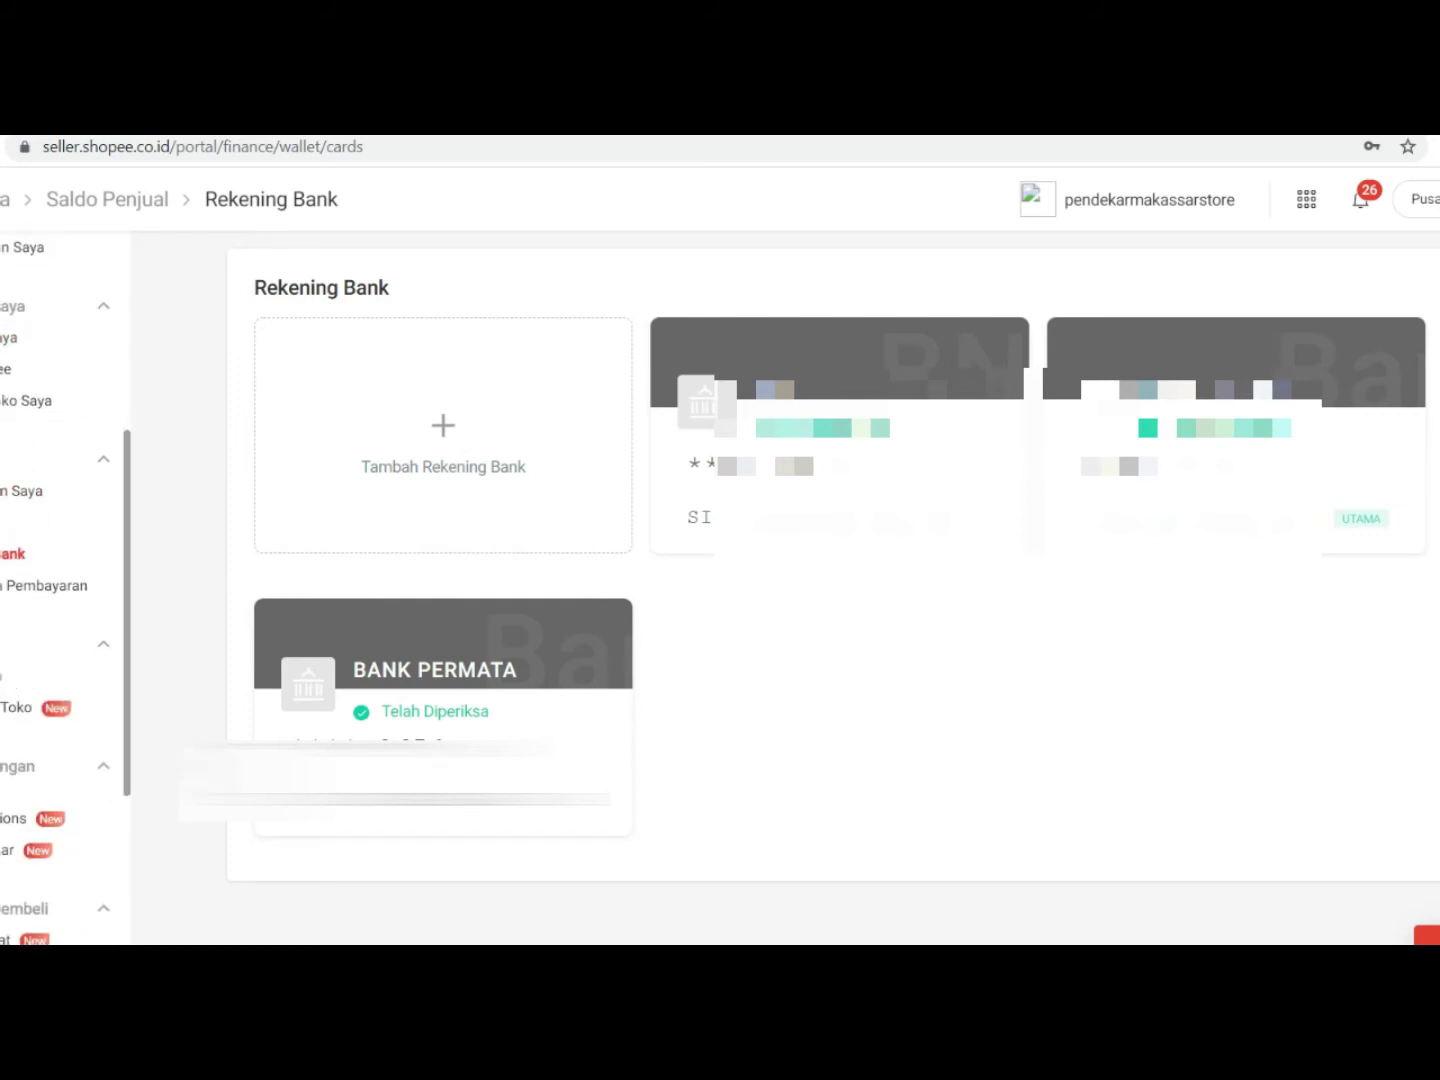
Go to Saldo Penjual and open the full Rekening Bank Saya list.
click(30, 522)
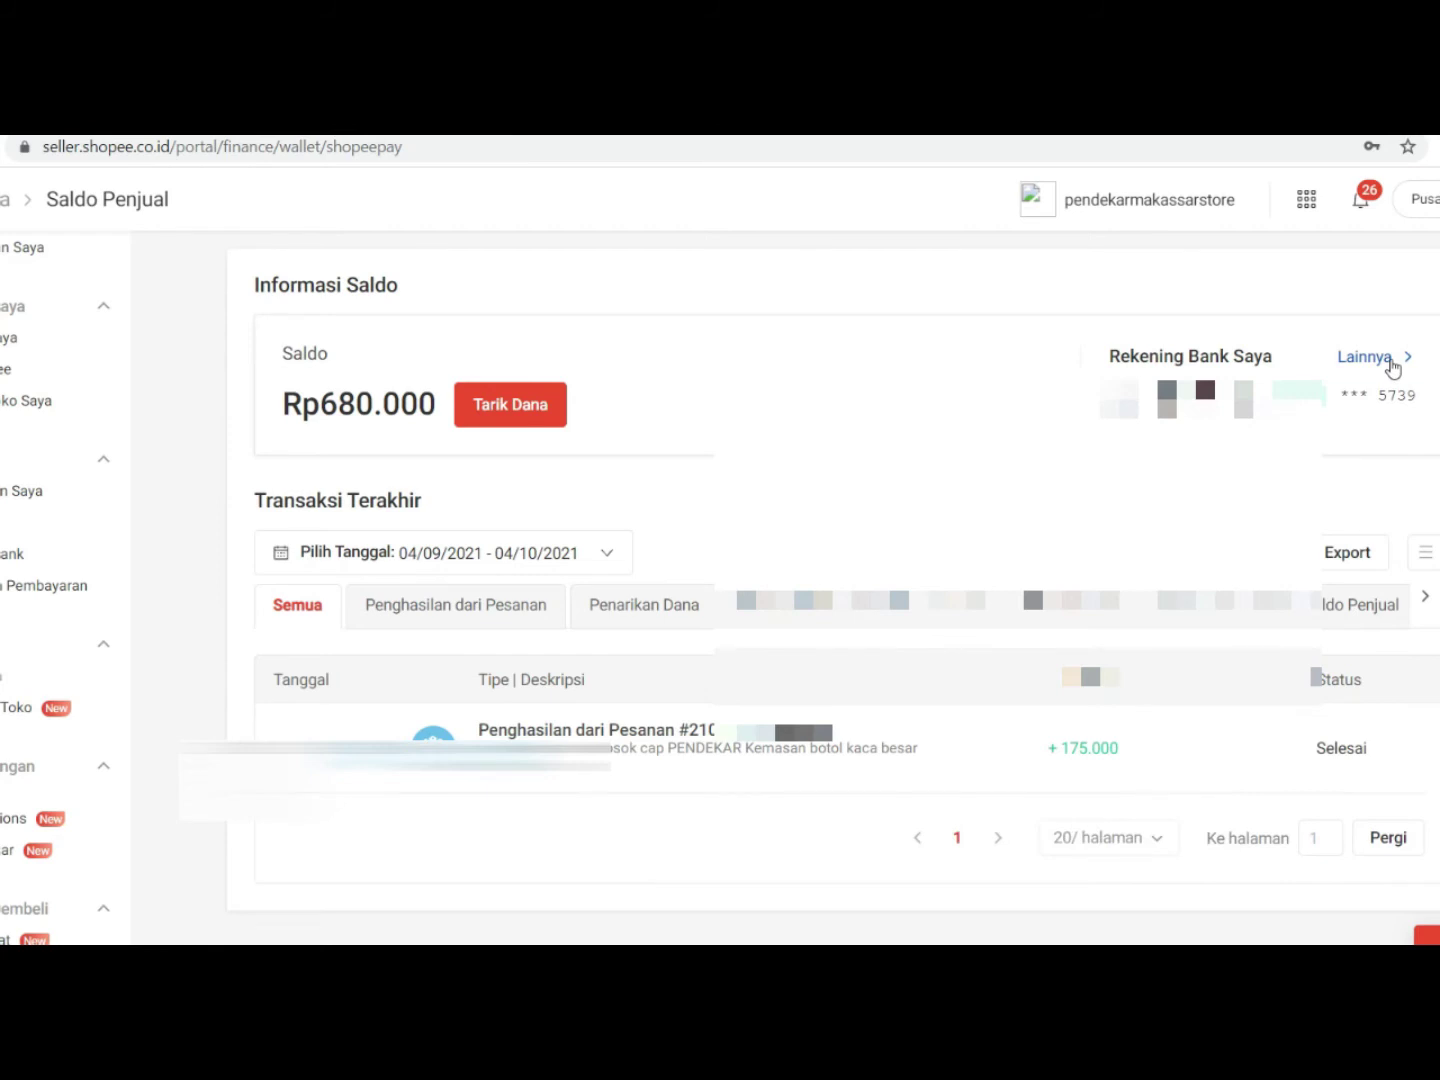
click(1391, 364)
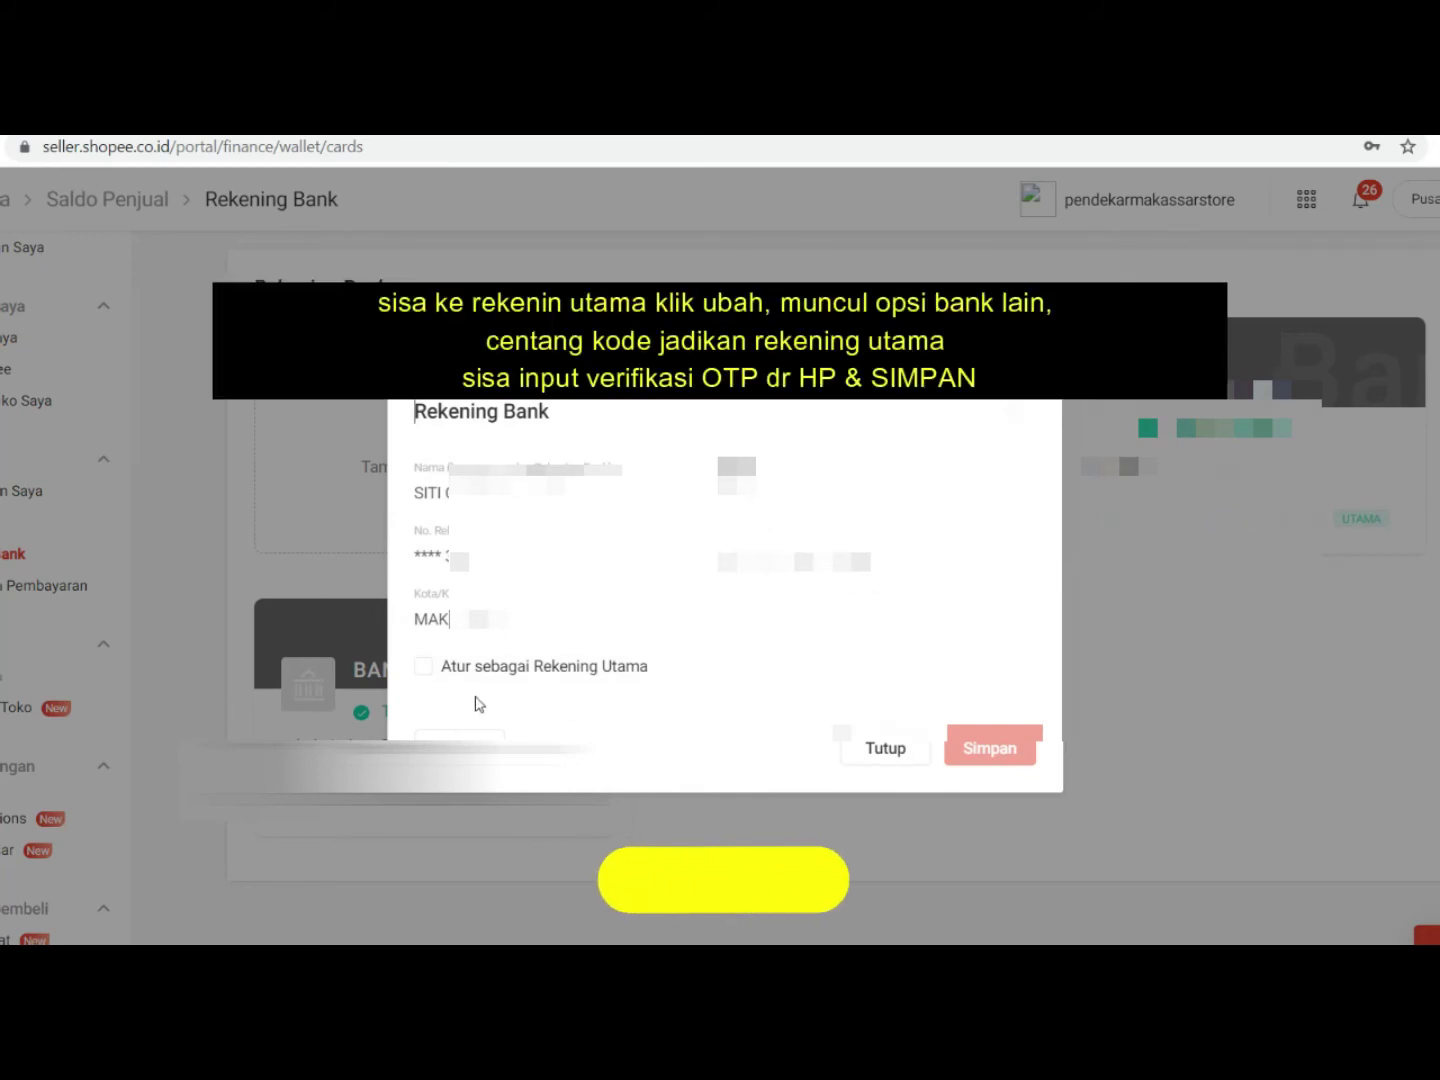
Mark the account as Rekening Utama, save, and enter the SMS verification code.
click(427, 670)
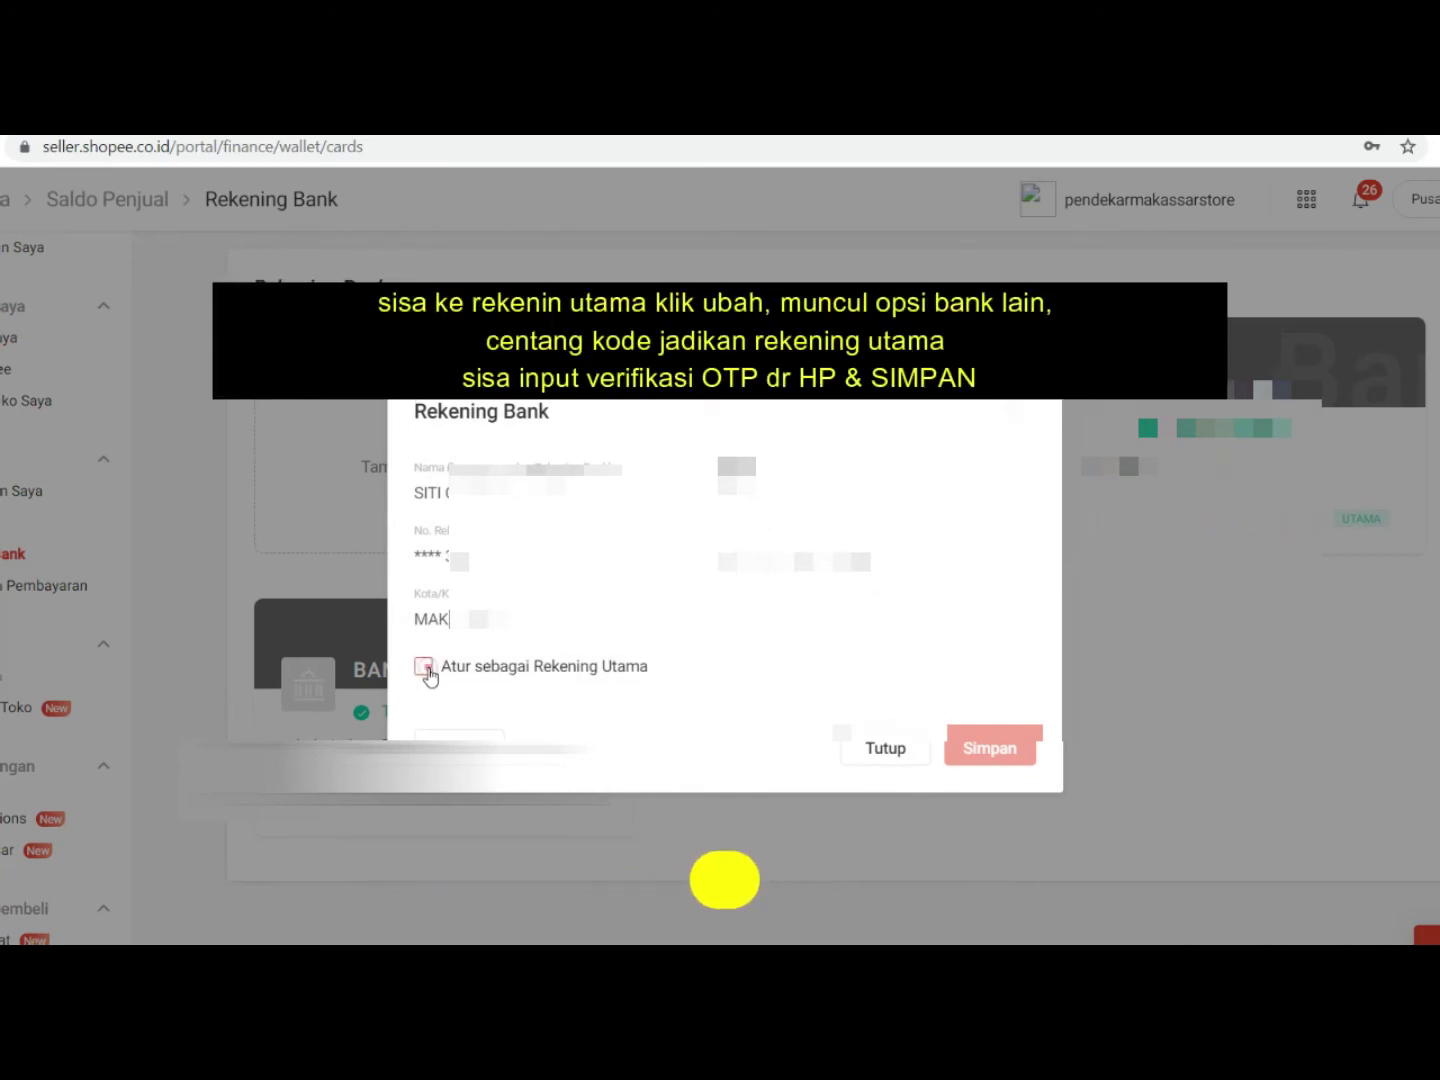
click(1008, 750)
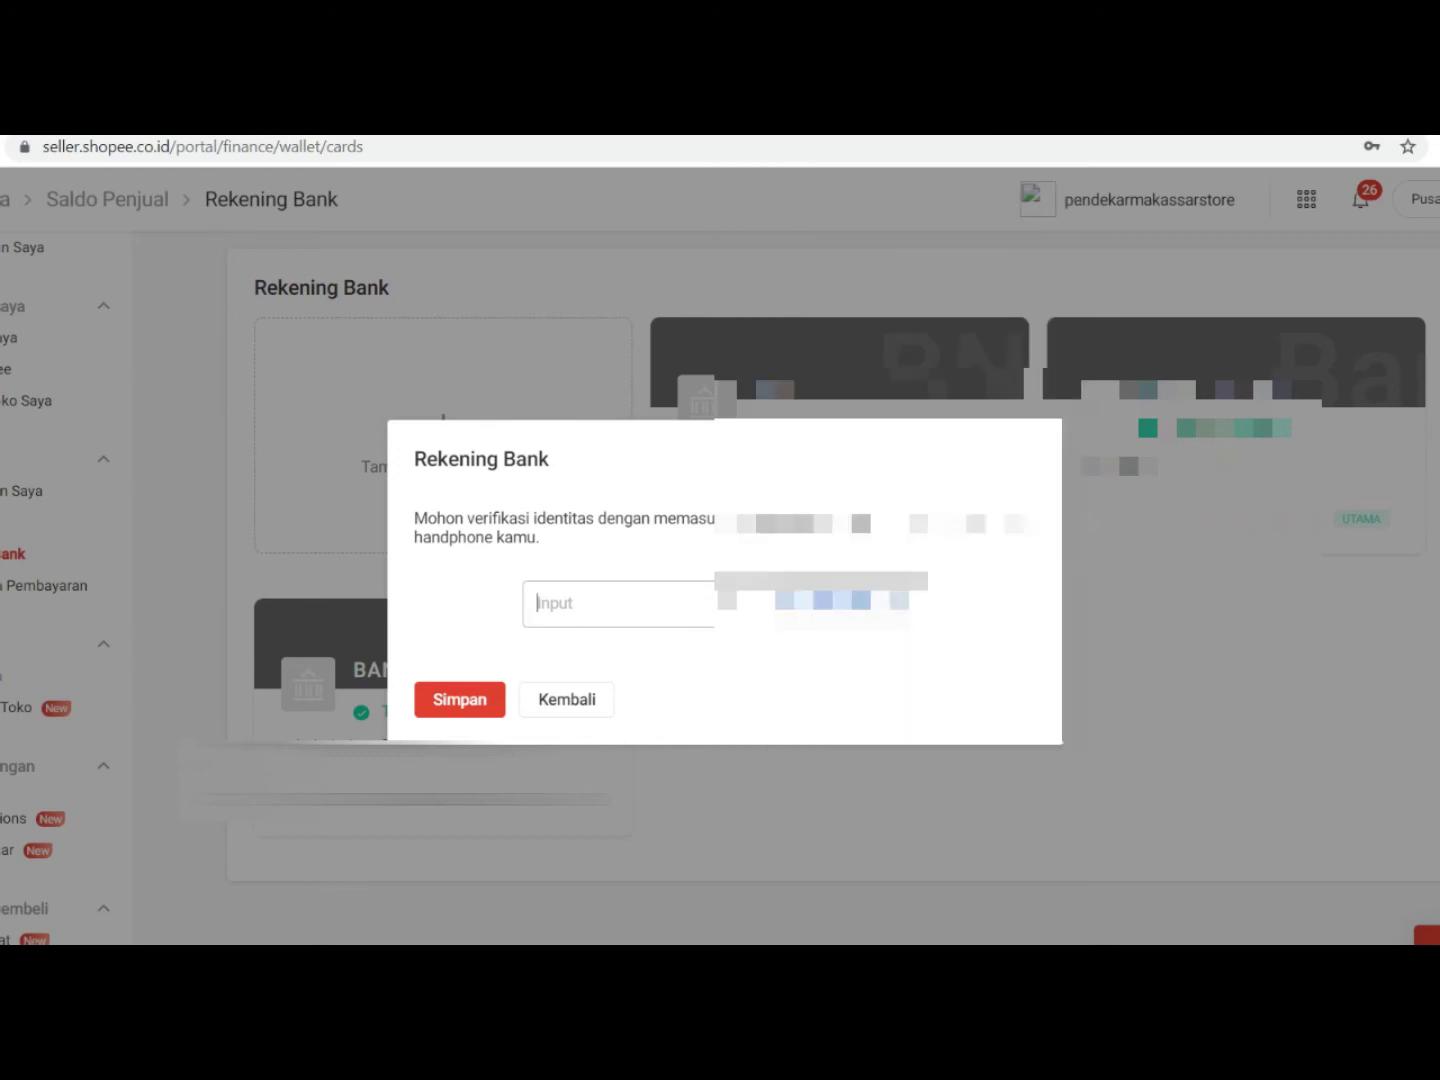
click(607, 618)
Submit the SMS code and confirm the change with the saved Shopee password.
click(482, 705)
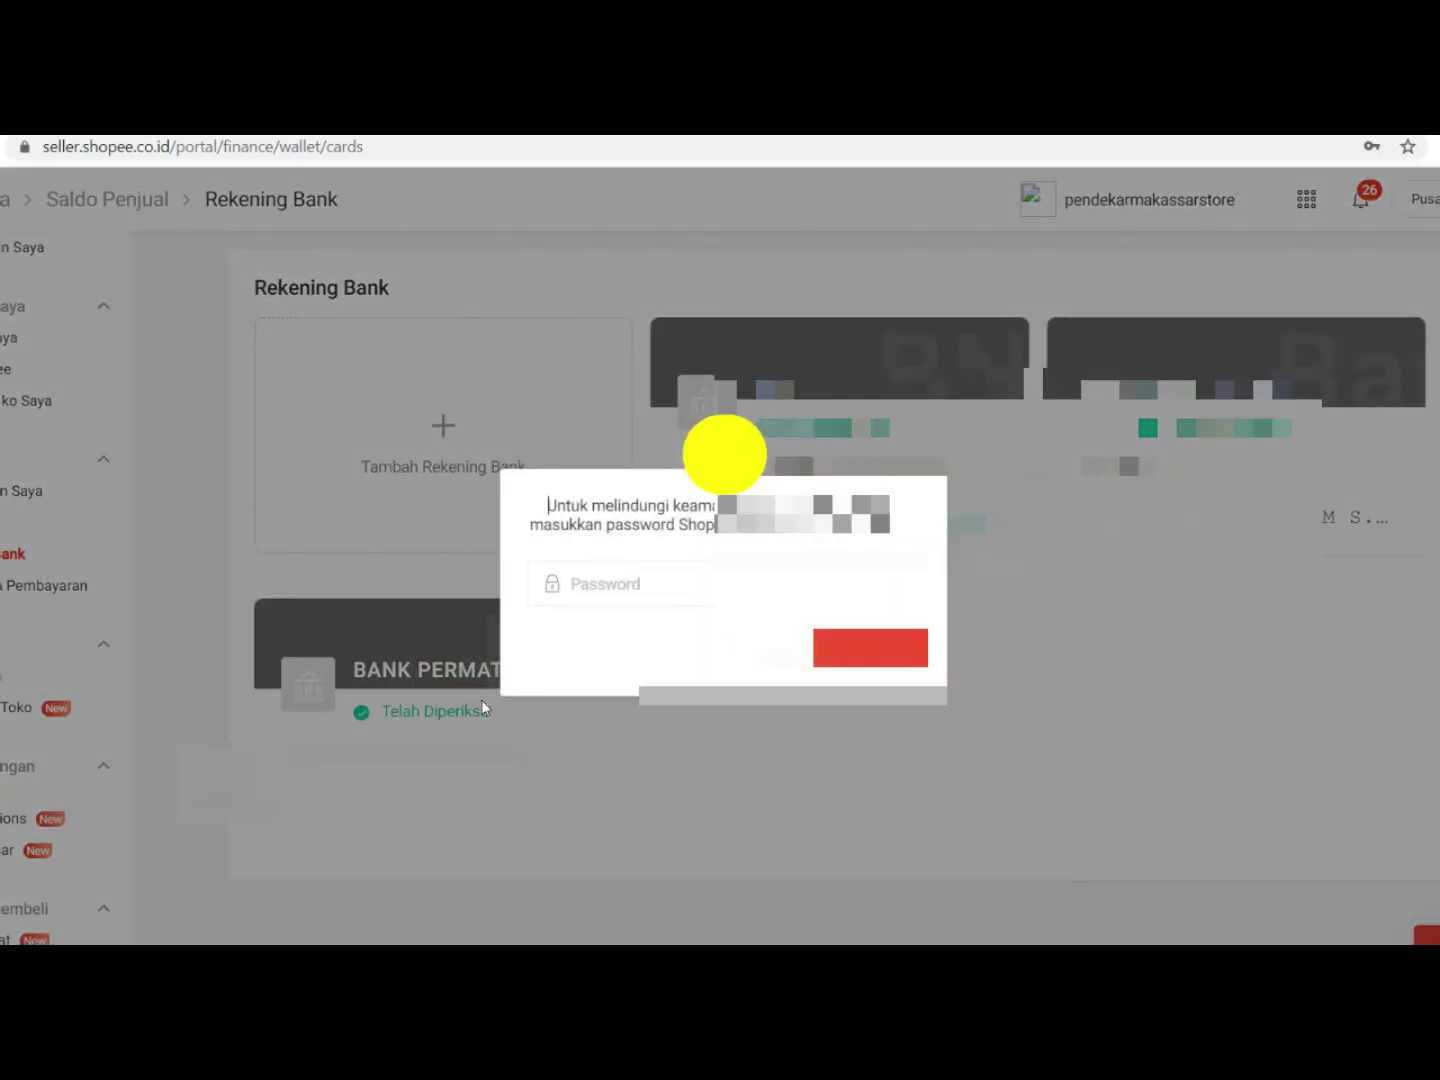
click(677, 582)
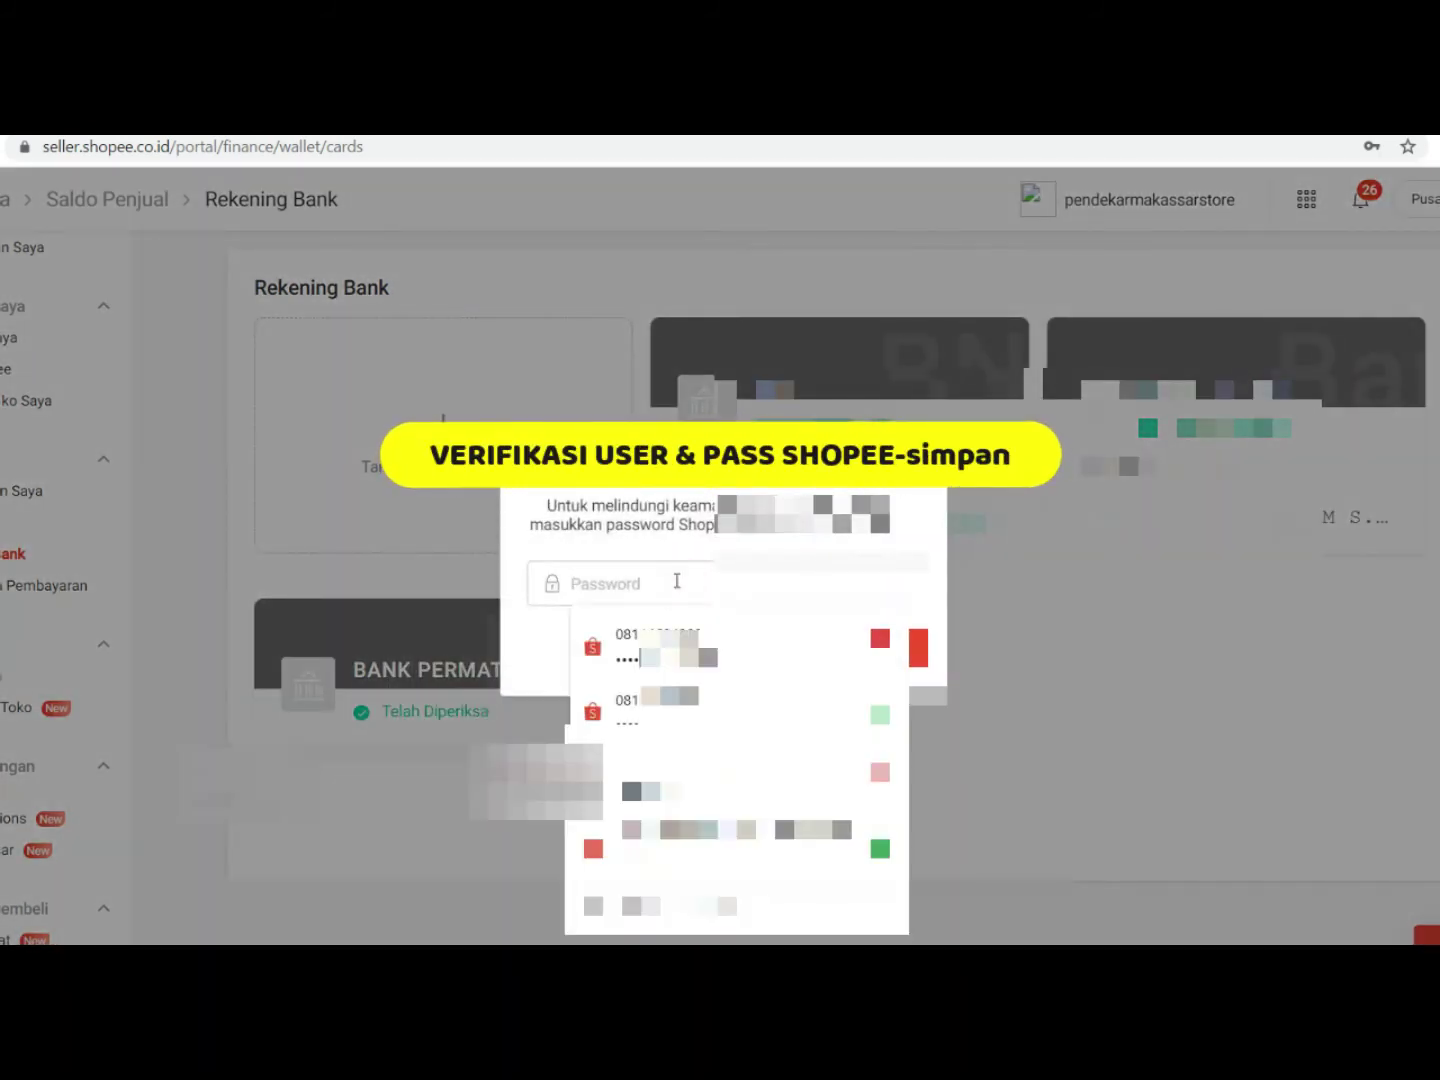
click(650, 645)
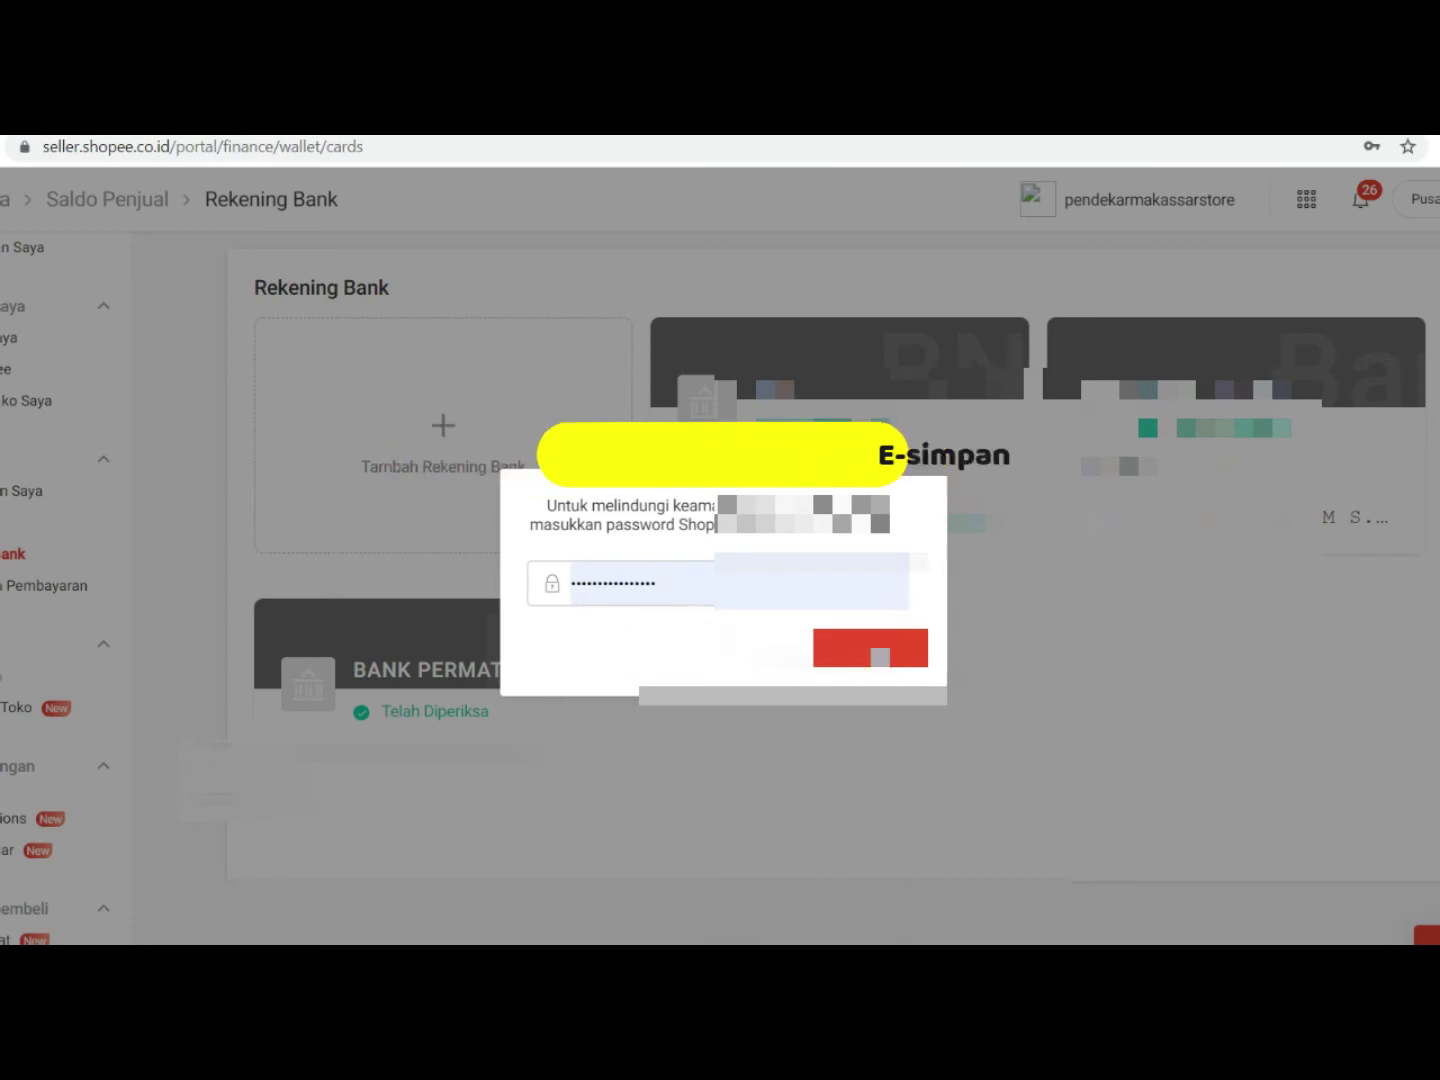
key(Return)
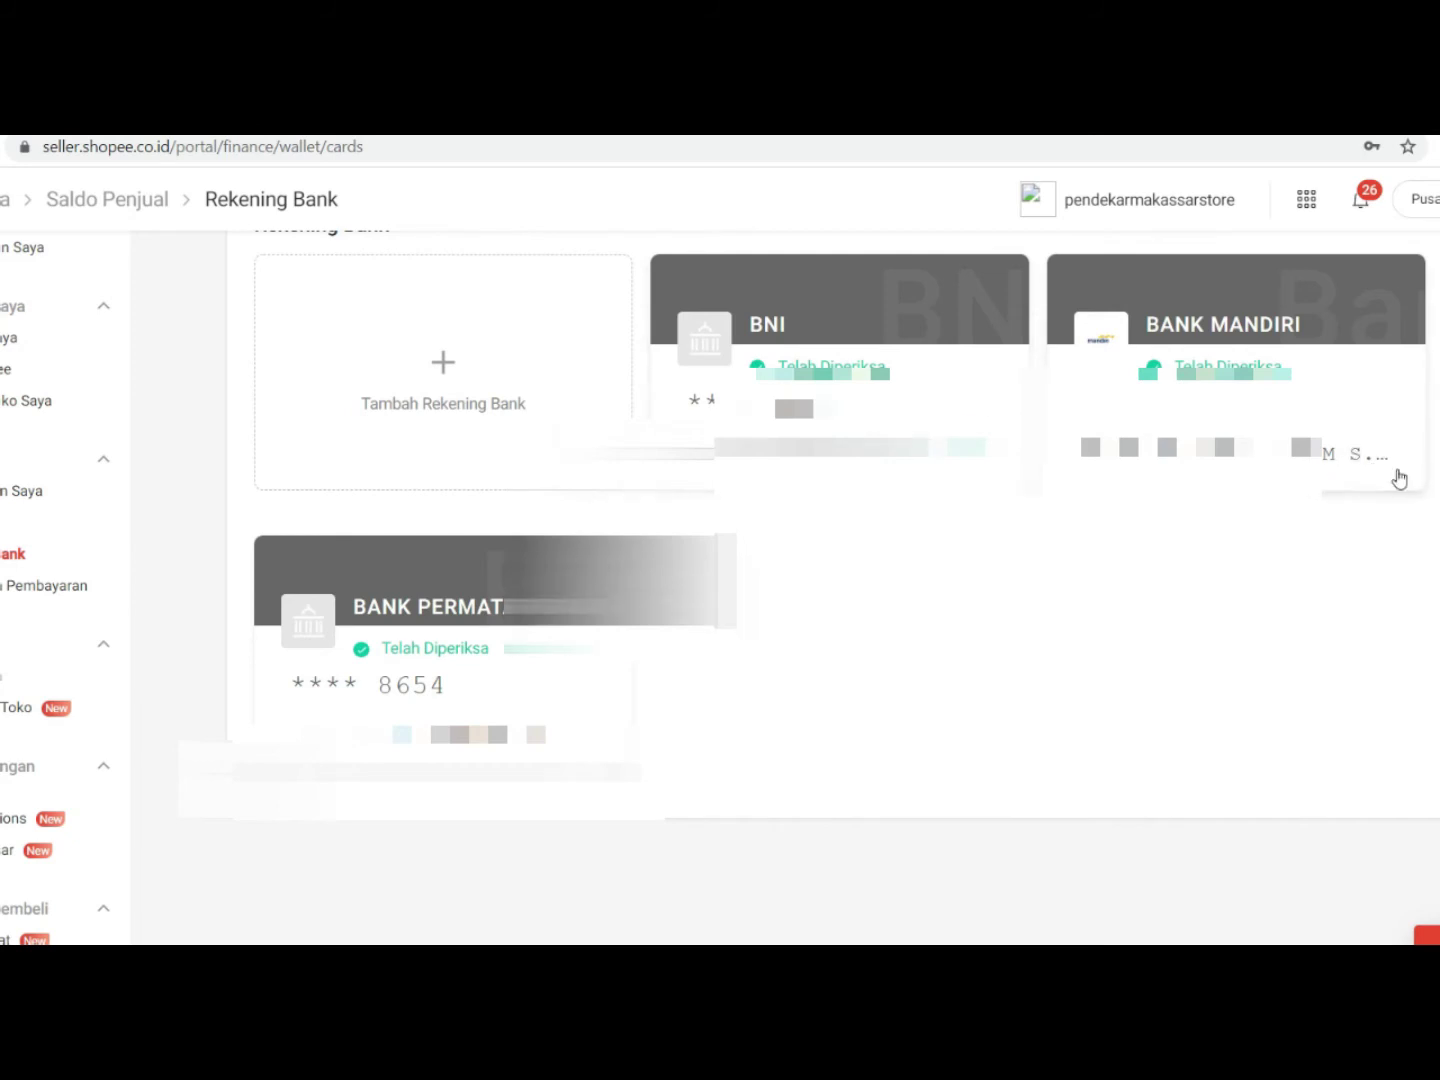
scroll(929, 304, up, 1)
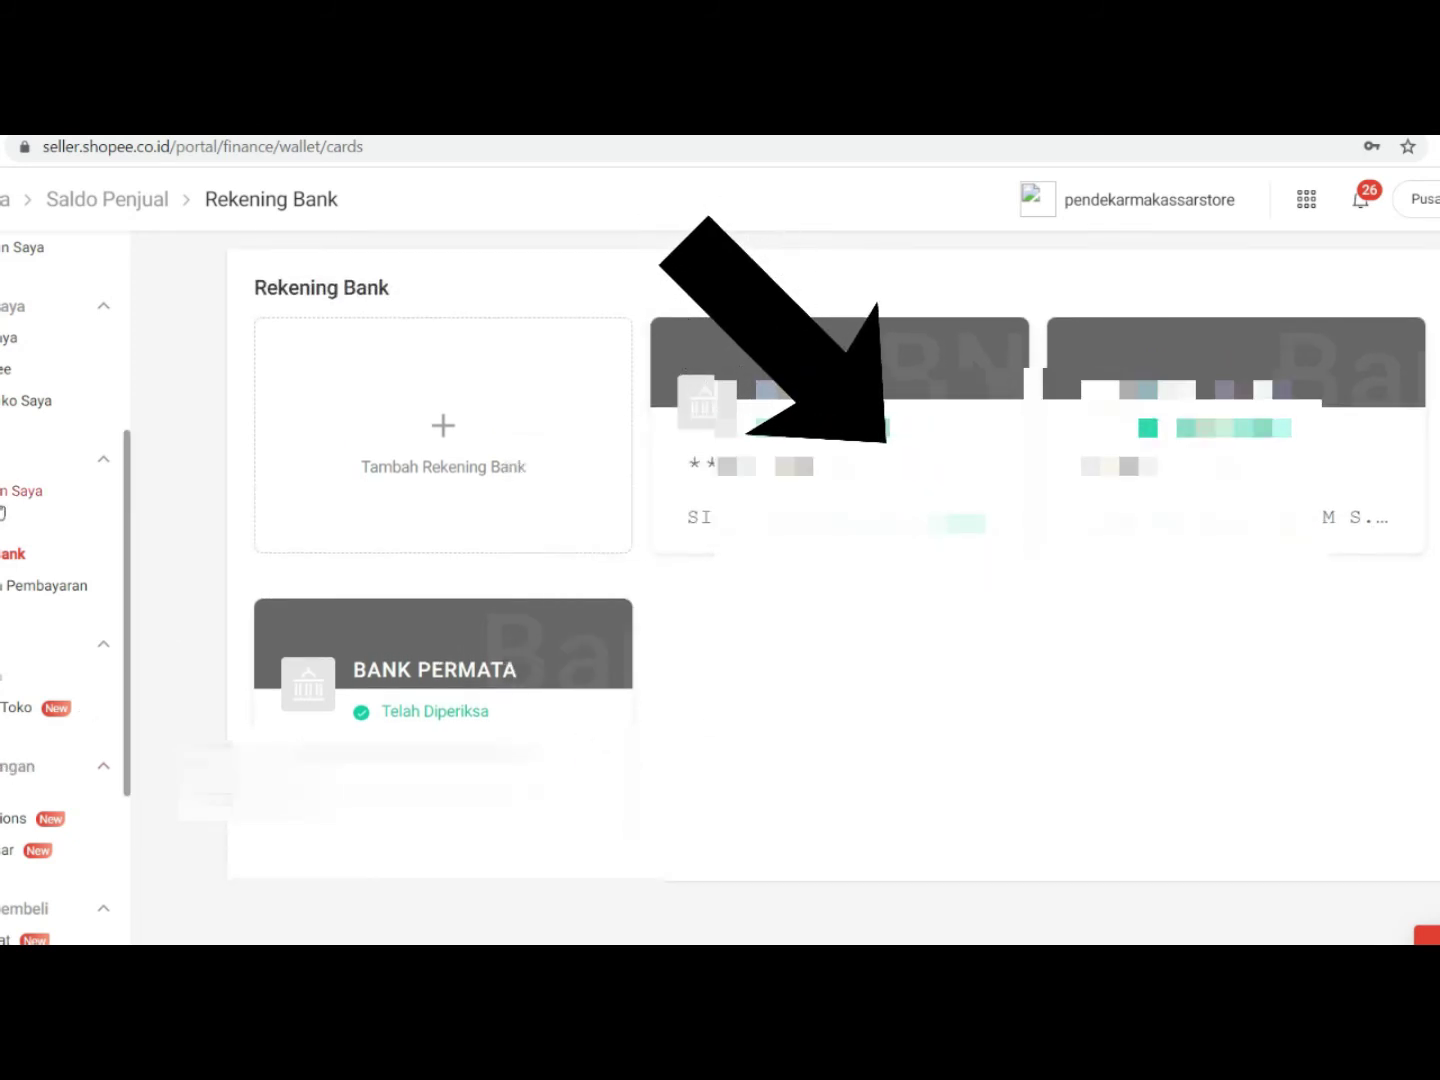
Review Penghasilan Saya and Saldo Penjual, where BNI shows as Utama, then open notifications.
click(60, 488)
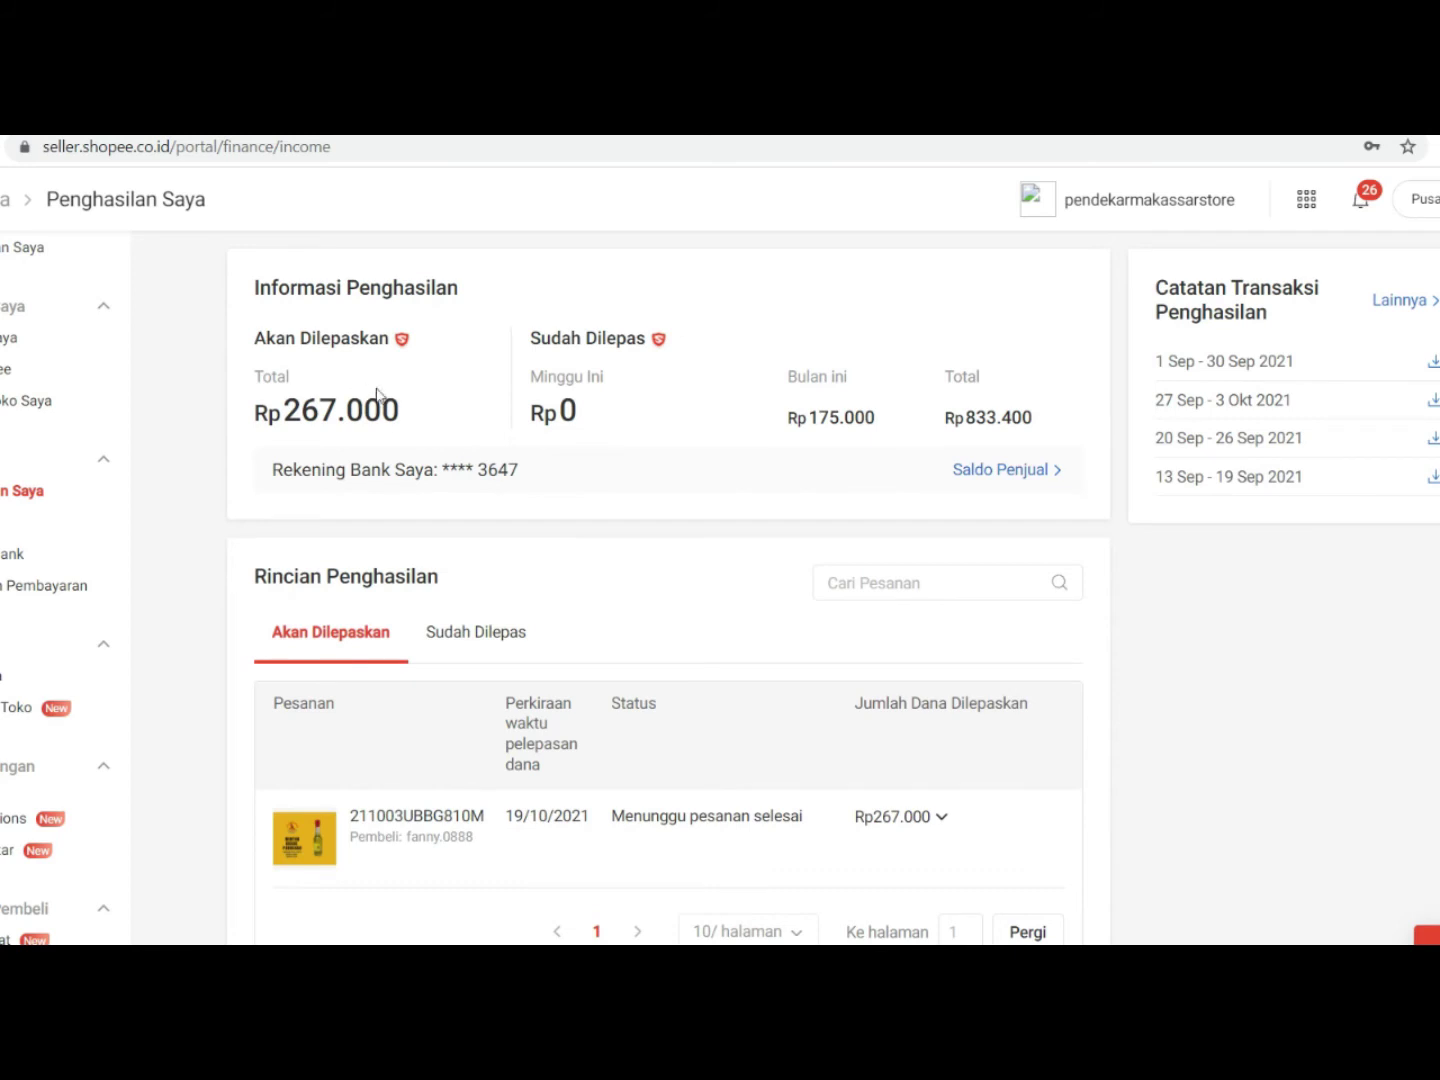
click(1023, 472)
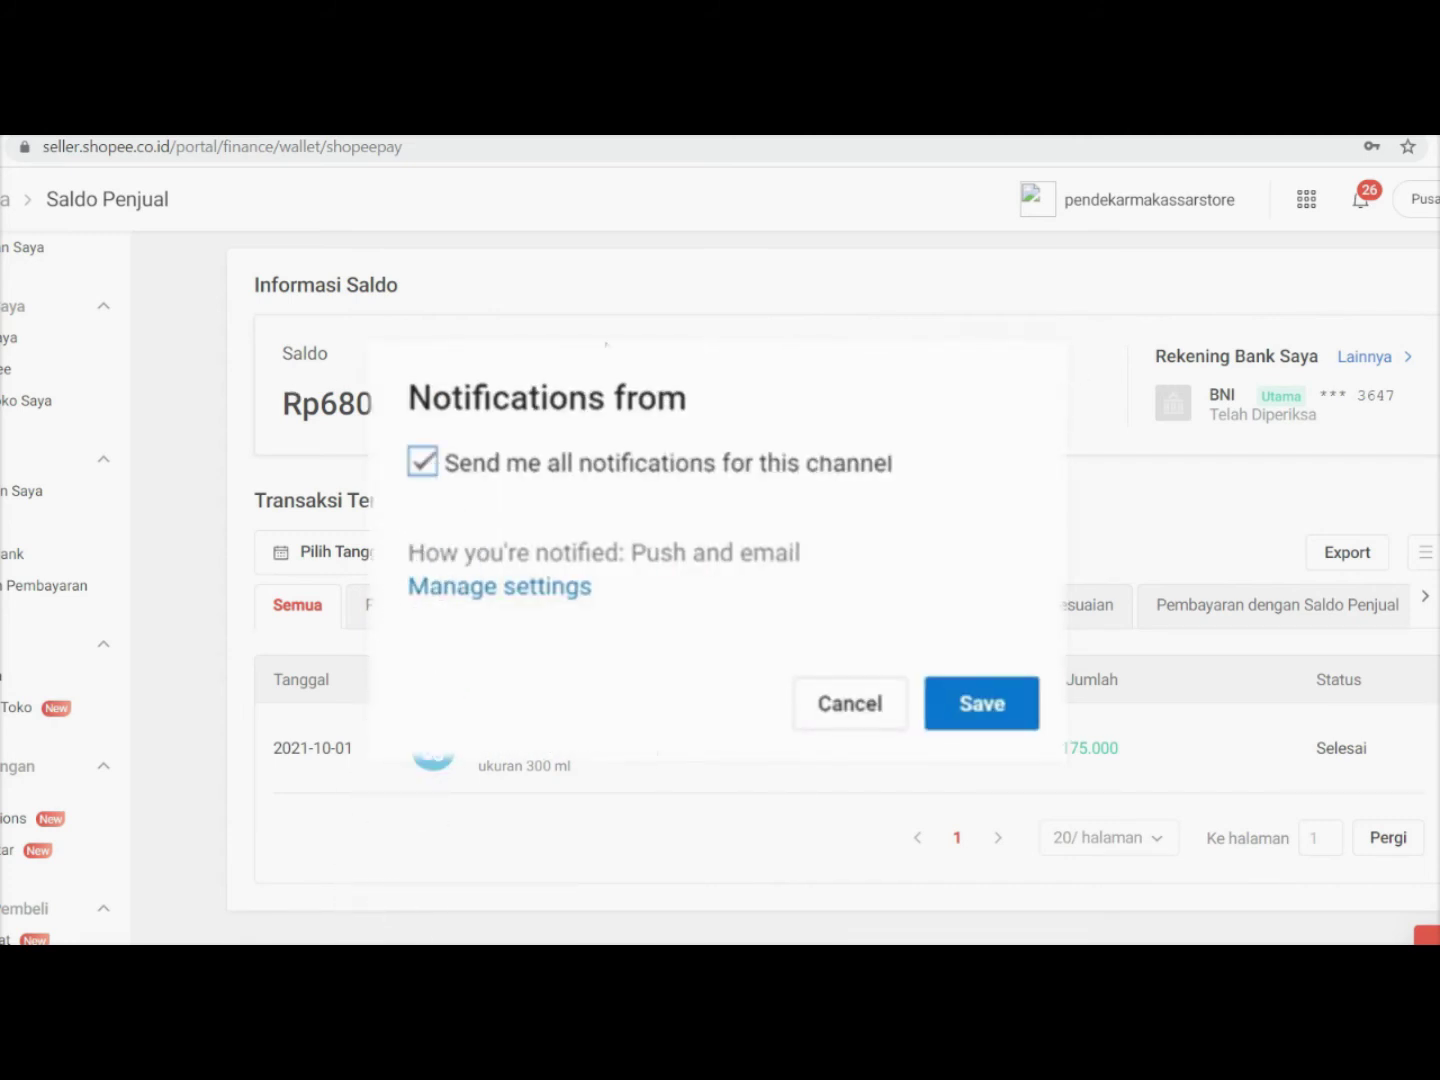
scroll(96, 312, up, 2)
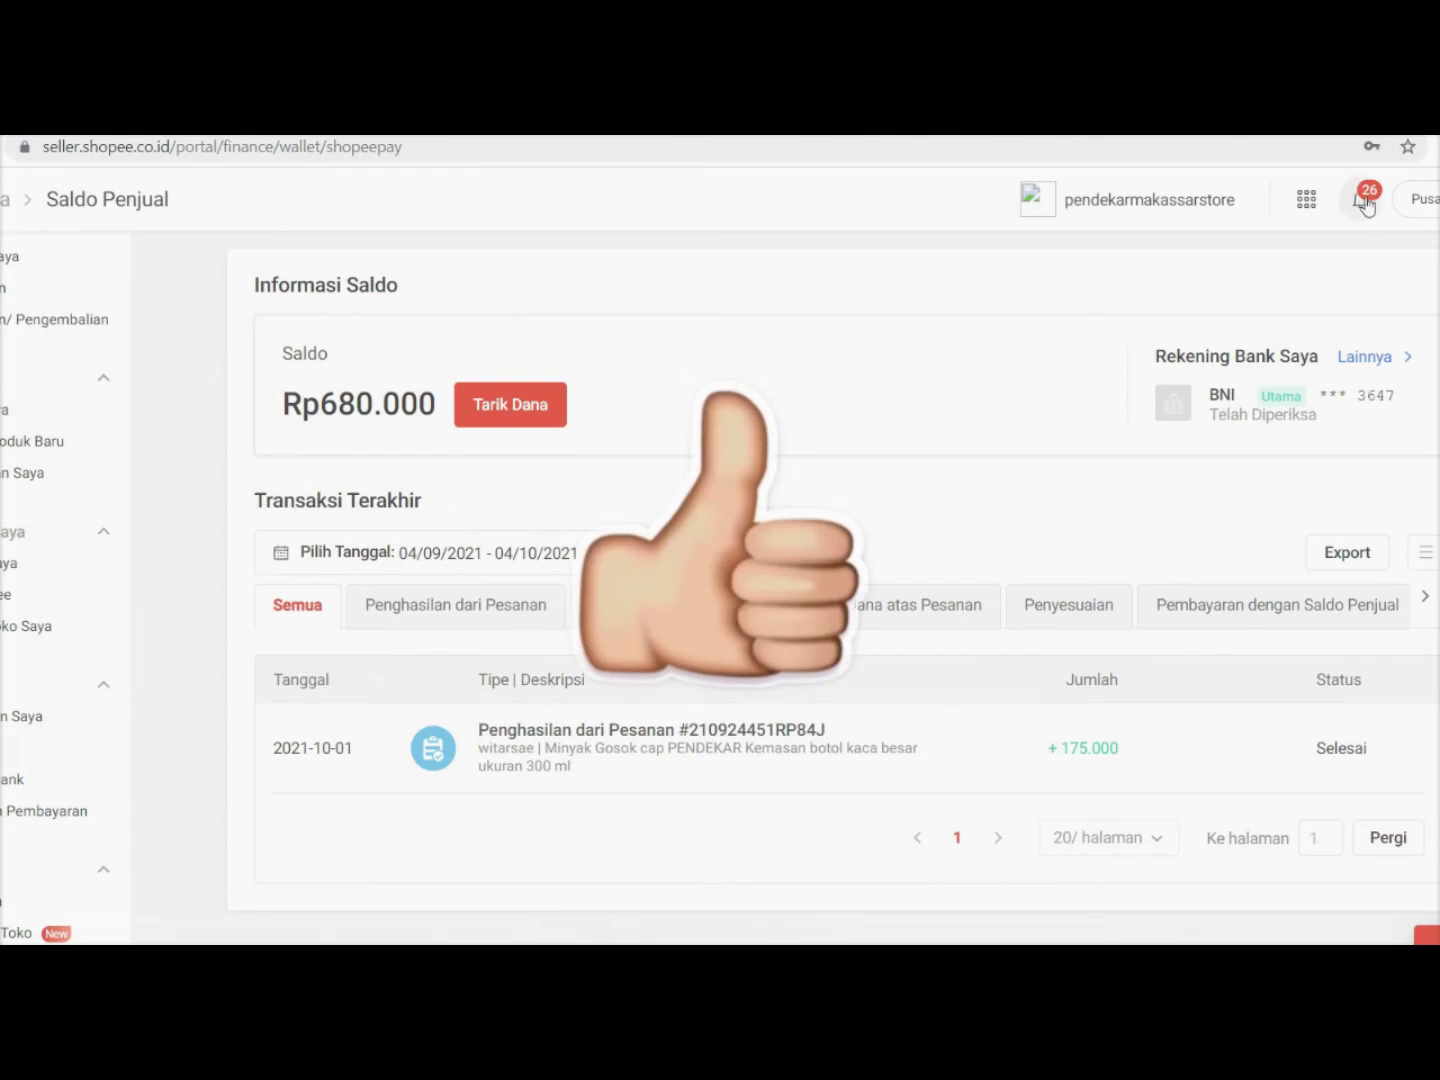
click(1360, 198)
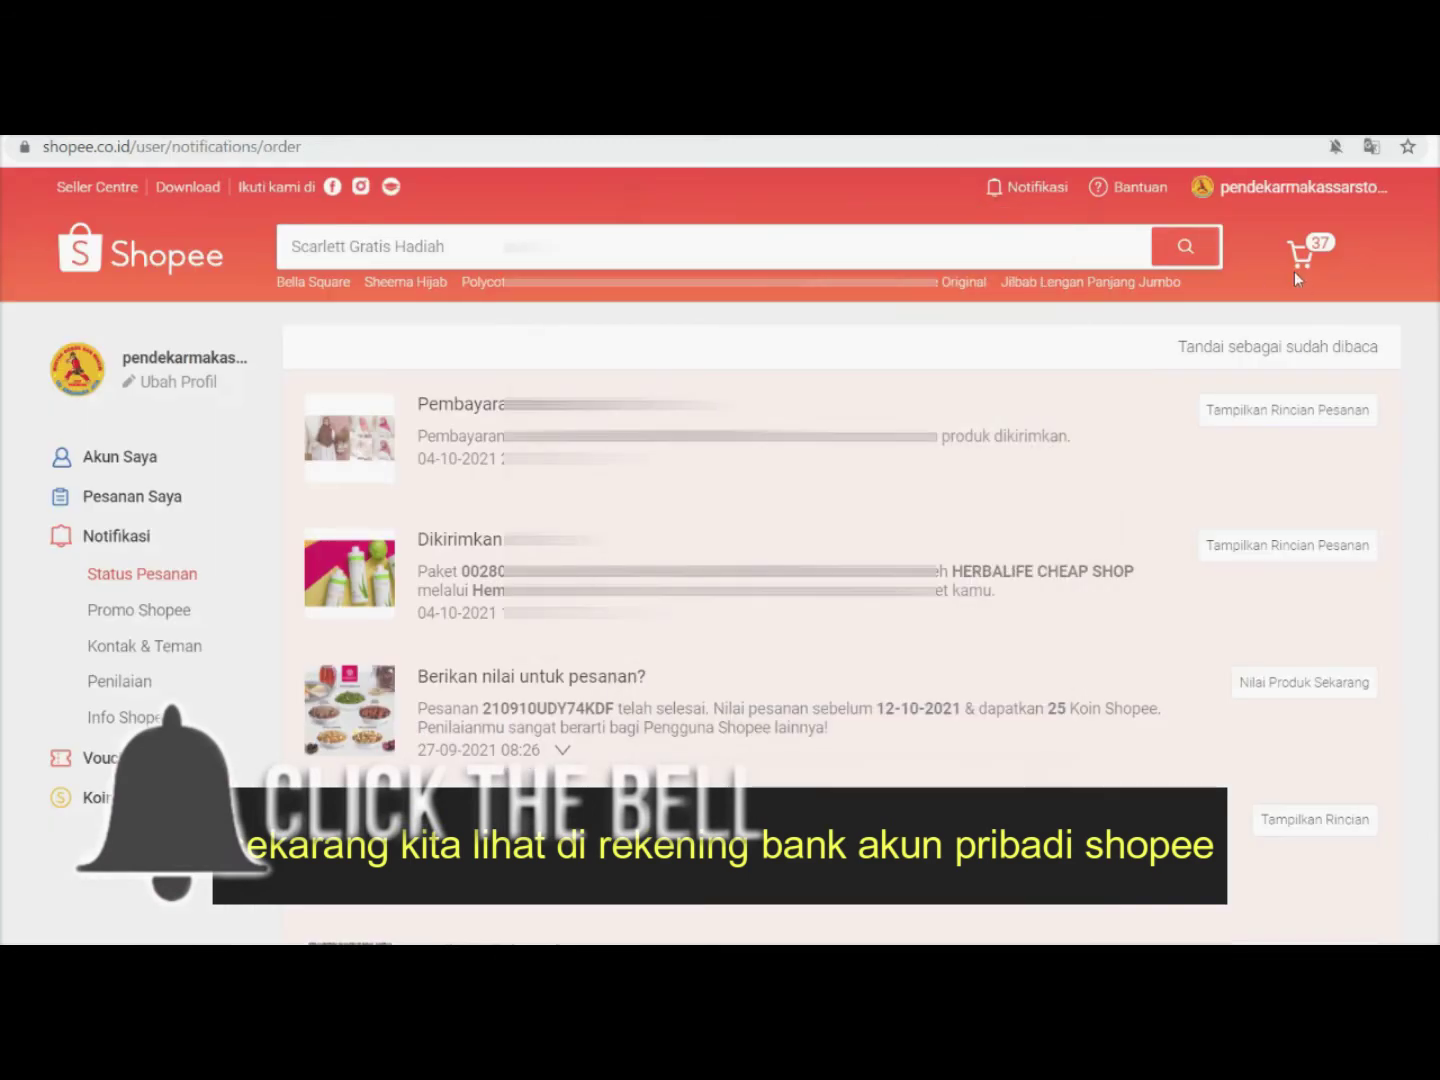
Go to Akun Saya and open the Bank & Kartu page.
mouse_move(1268, 185)
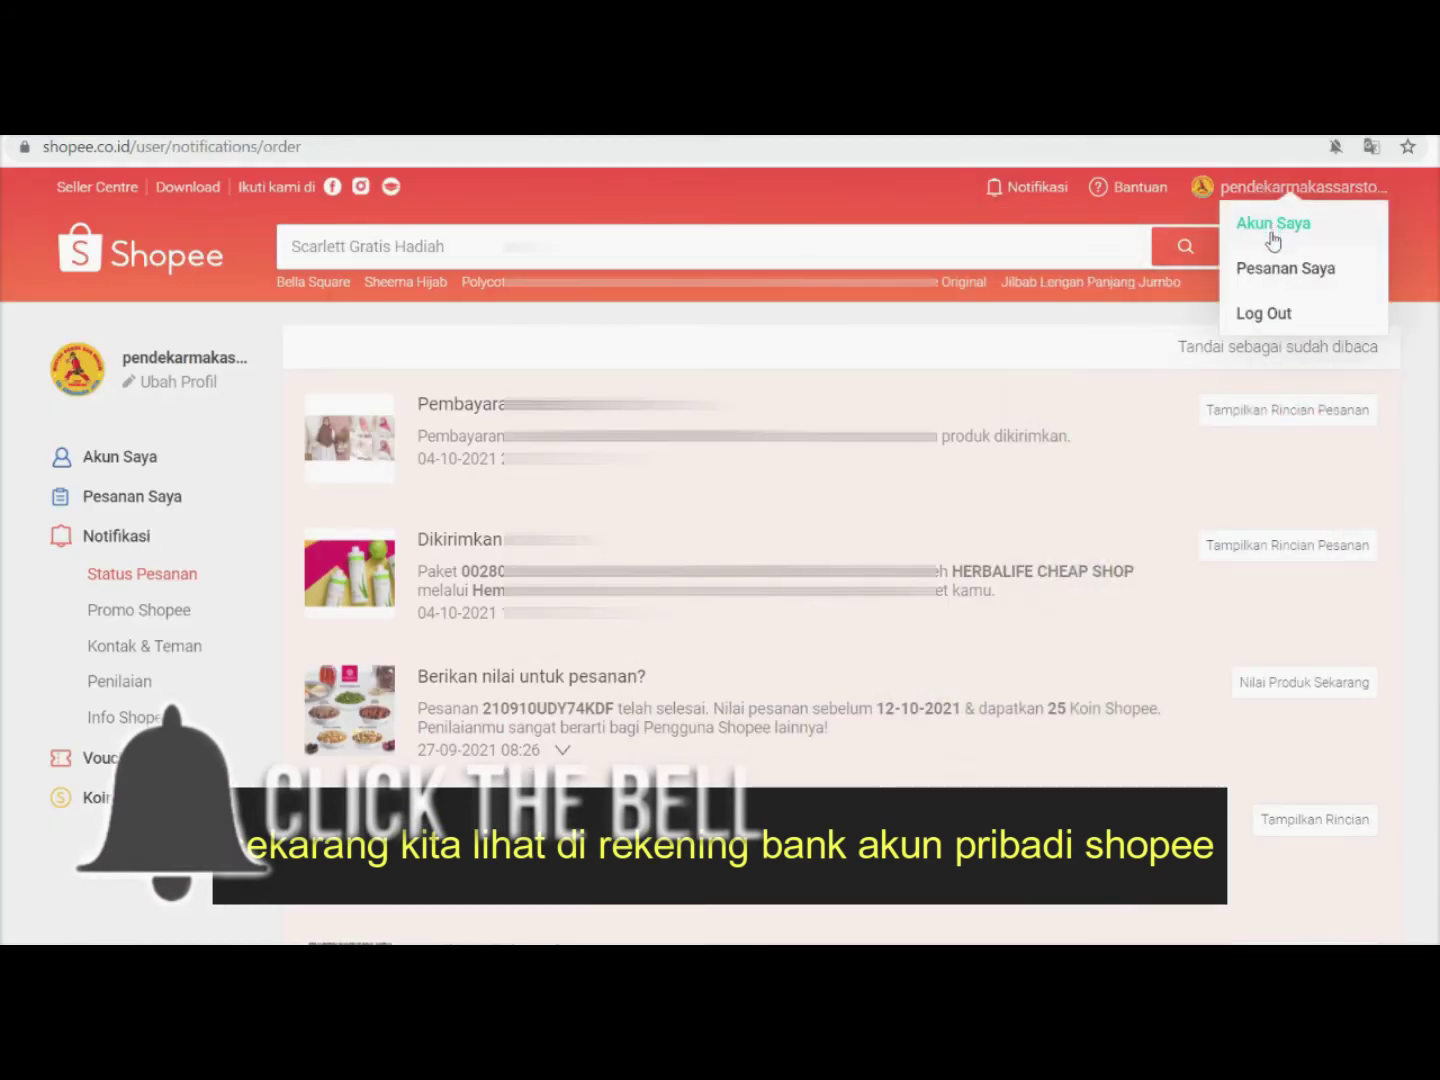
click(1270, 228)
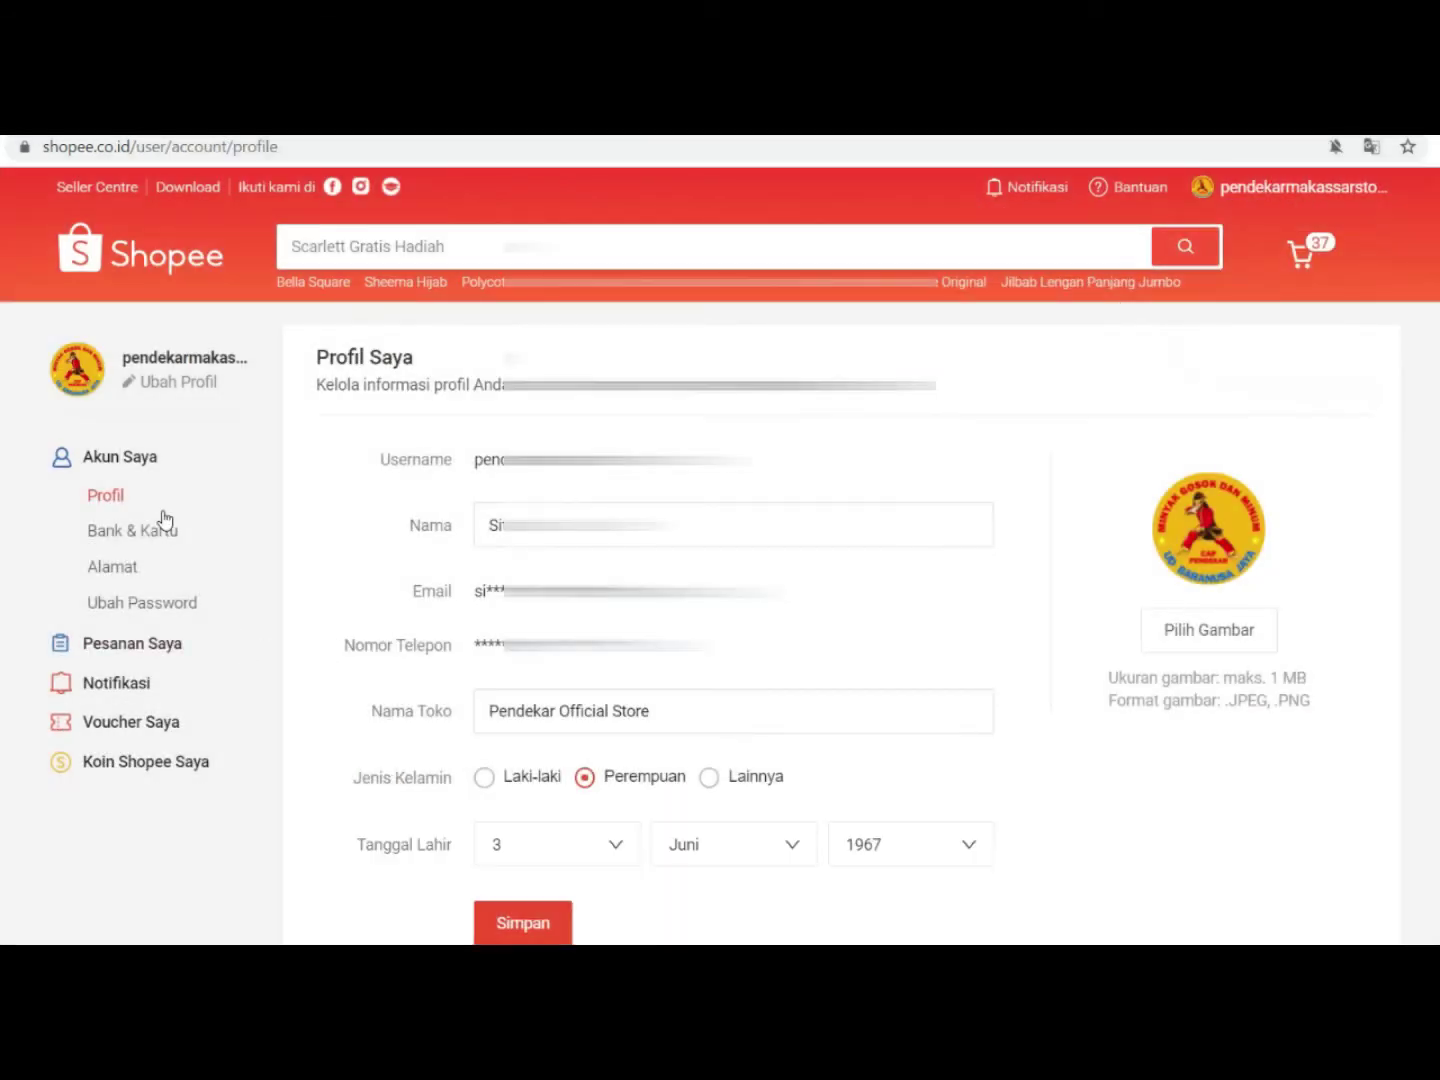
scroll(433, 698, down, 2)
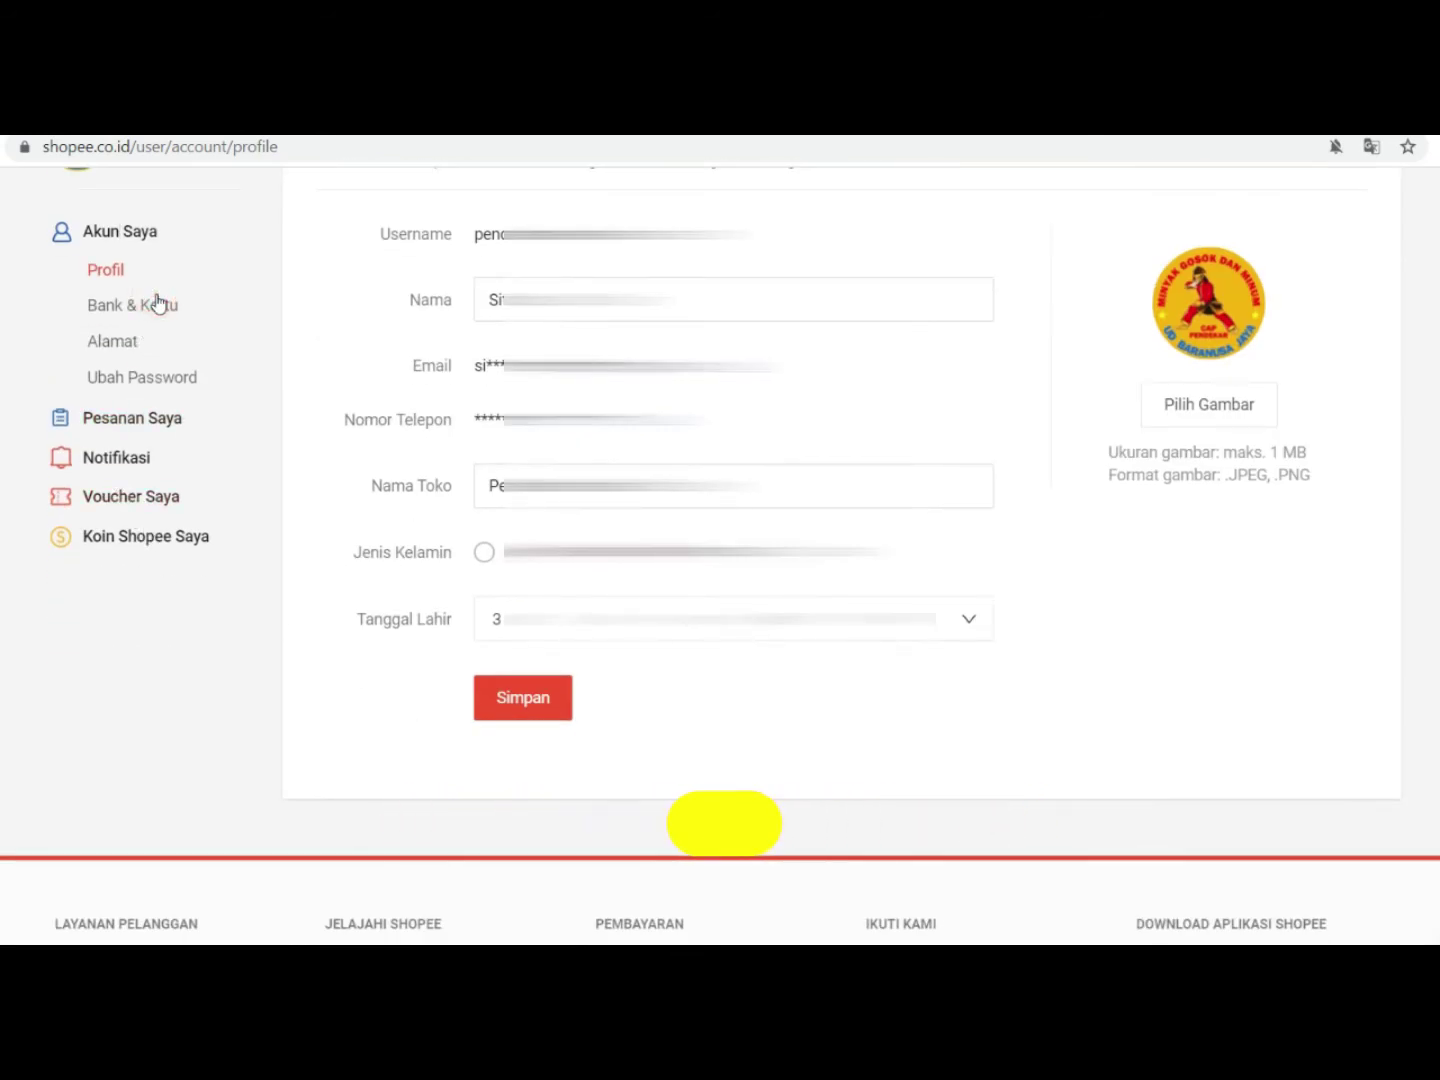
click(157, 300)
click(166, 312)
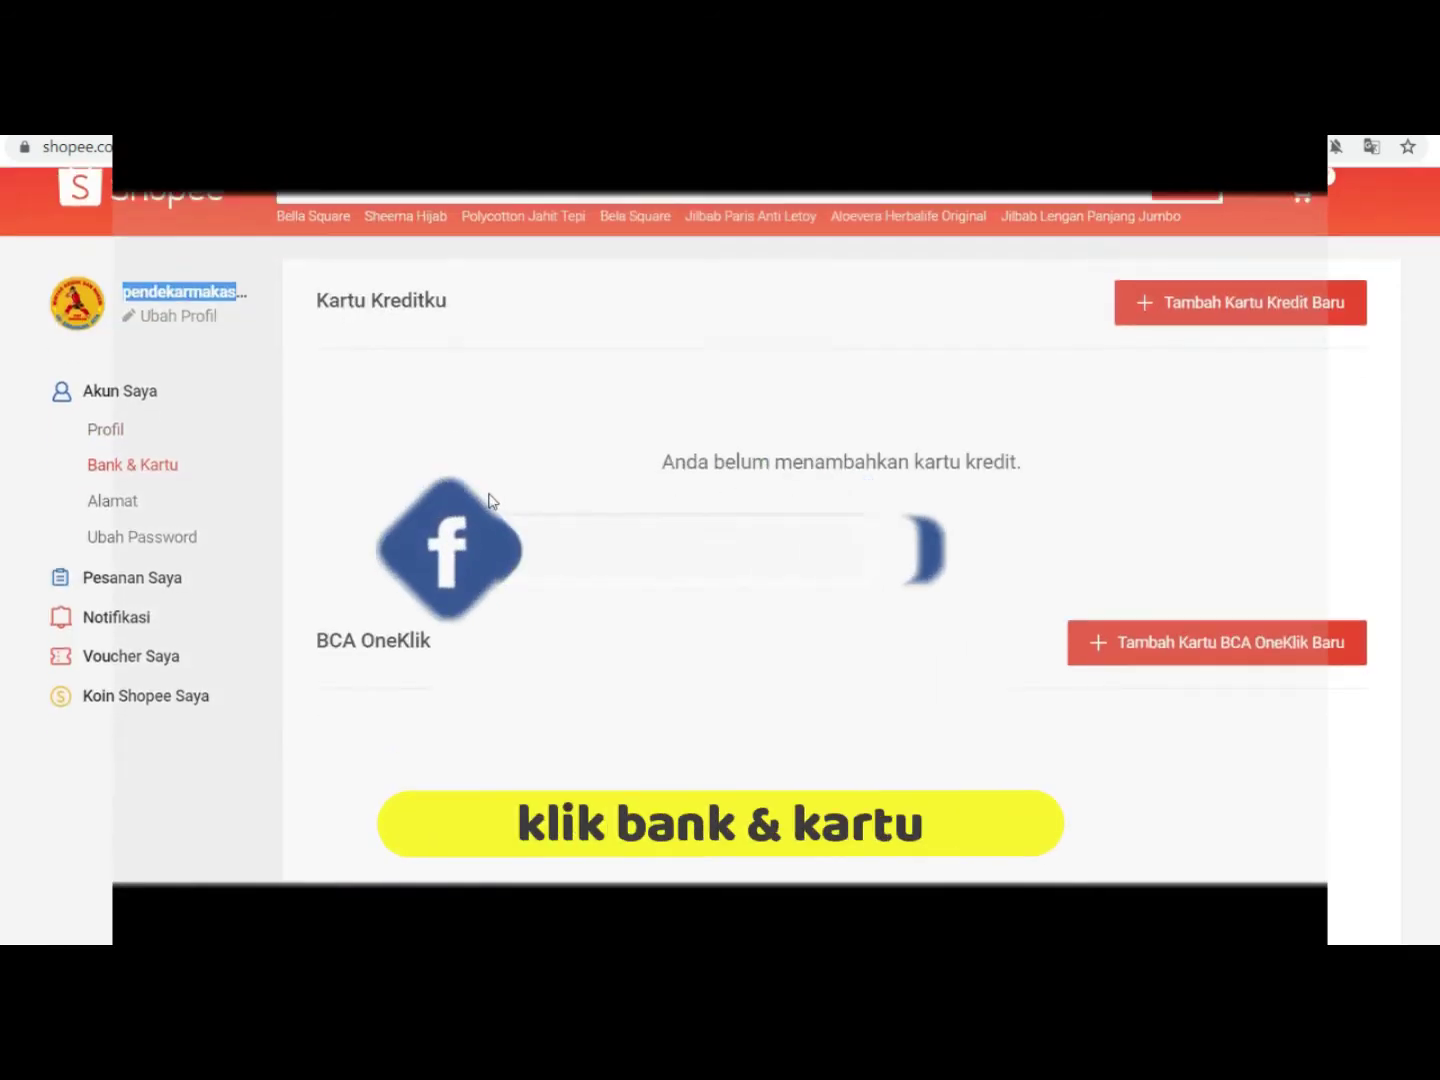
scroll(273, 405, down, 3)
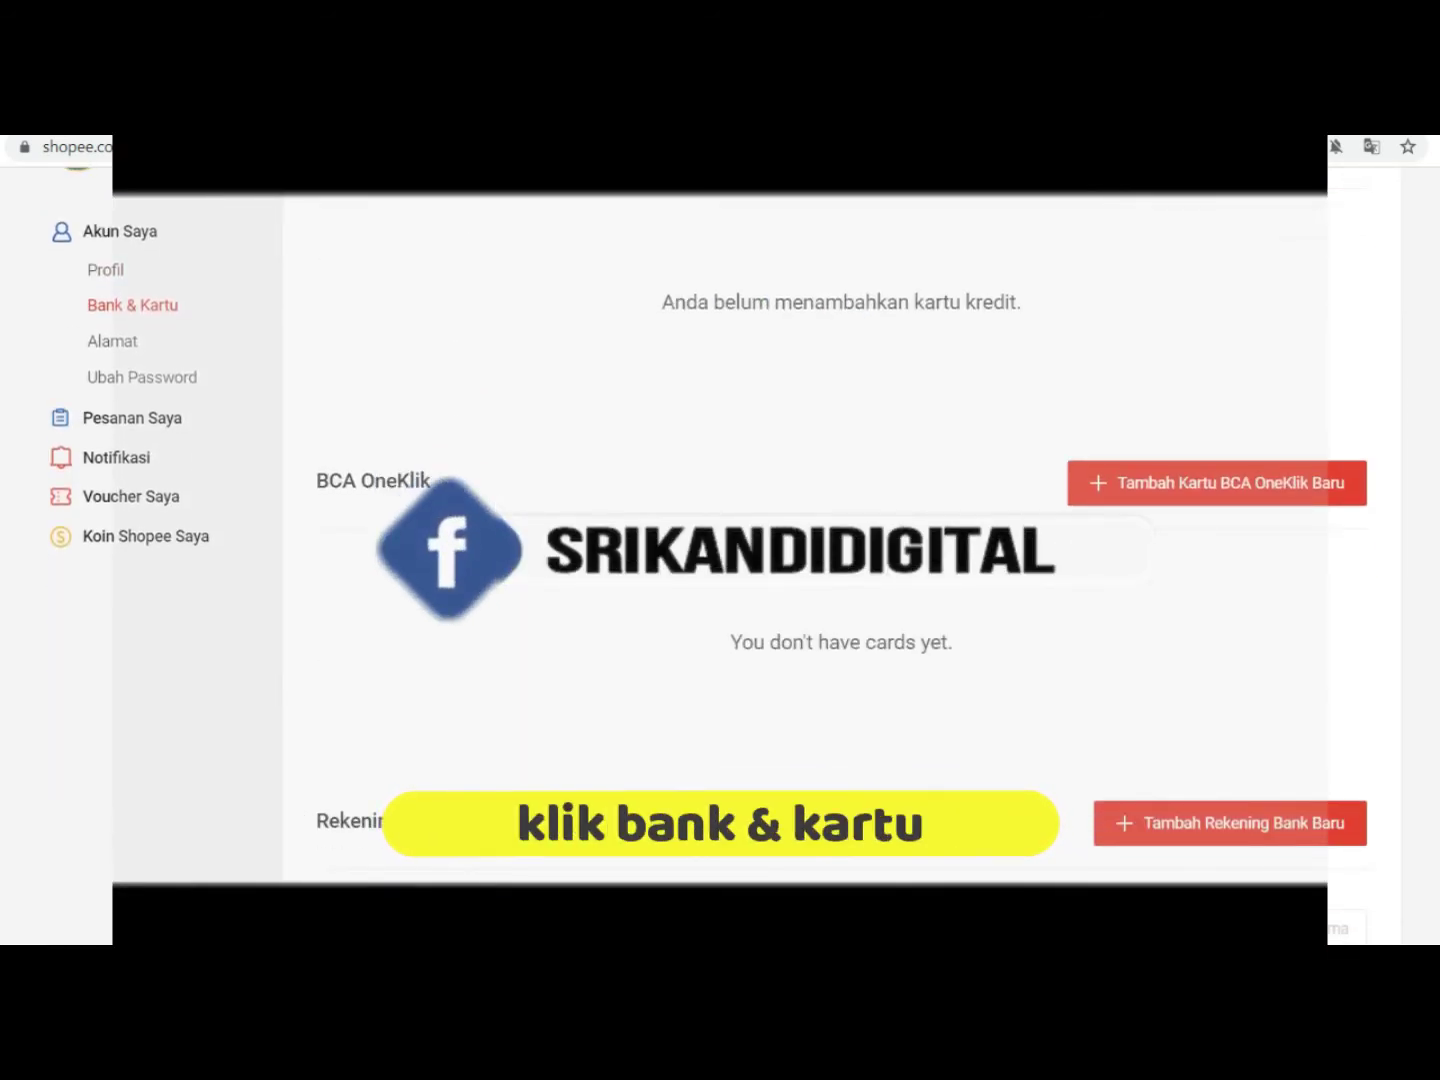
scroll(720, 500, up, 2)
scroll(1100, 420, up, 1)
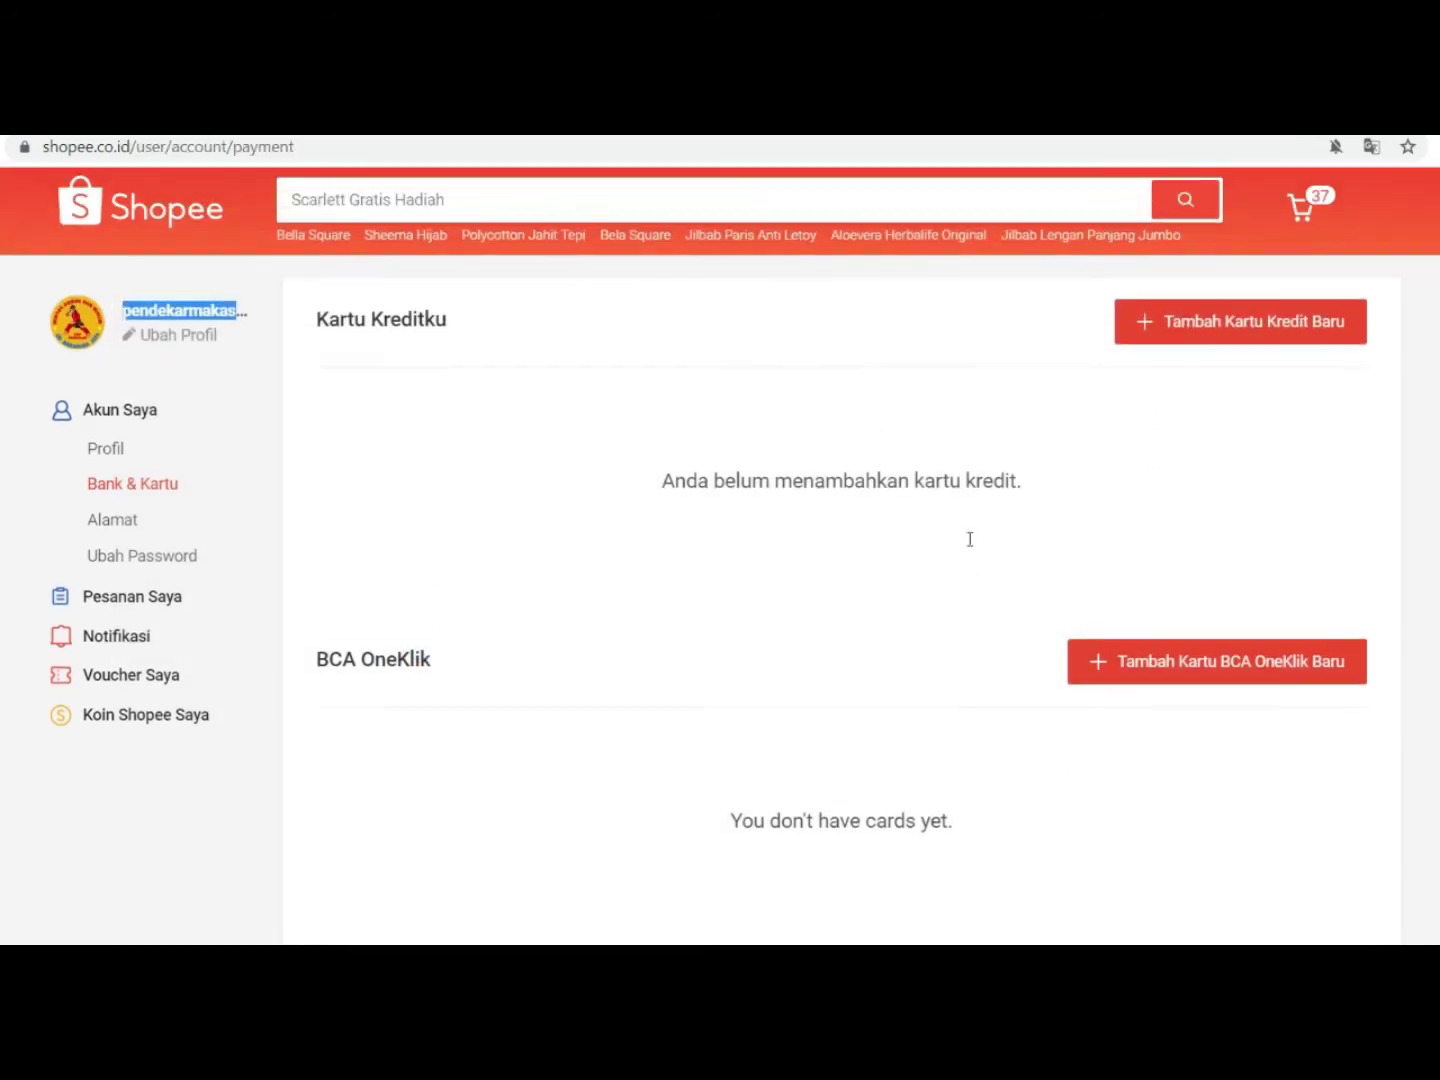
scroll(455, 530, up, 1)
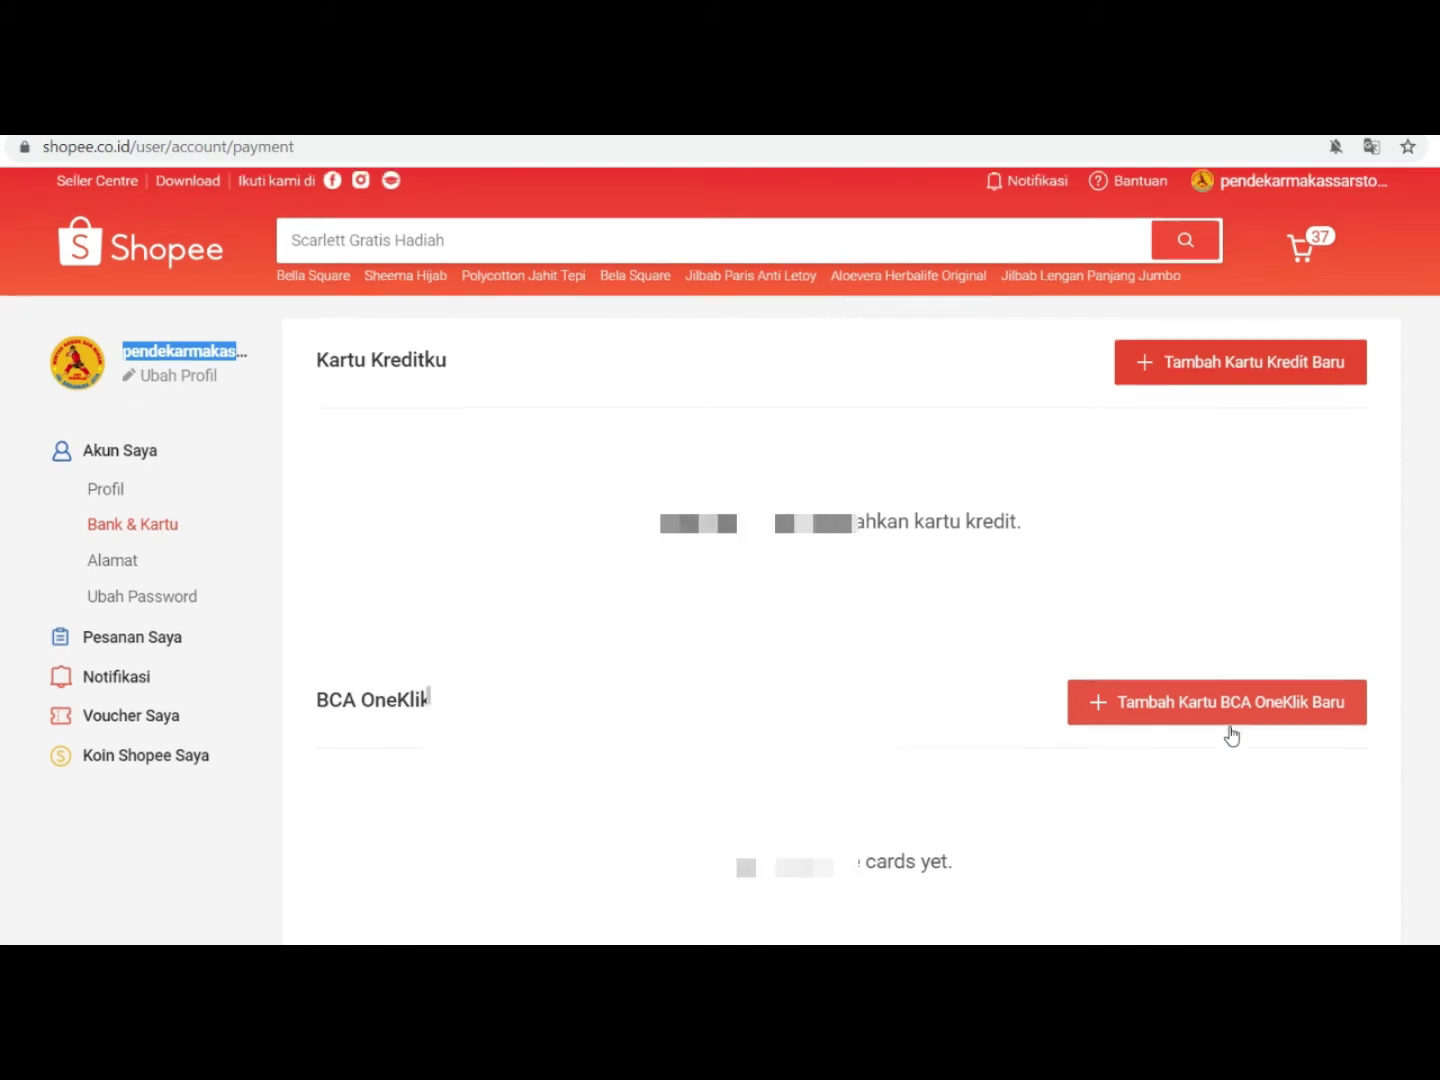
scroll(1190, 734, down, 3)
scroll(1000, 695, down, 1)
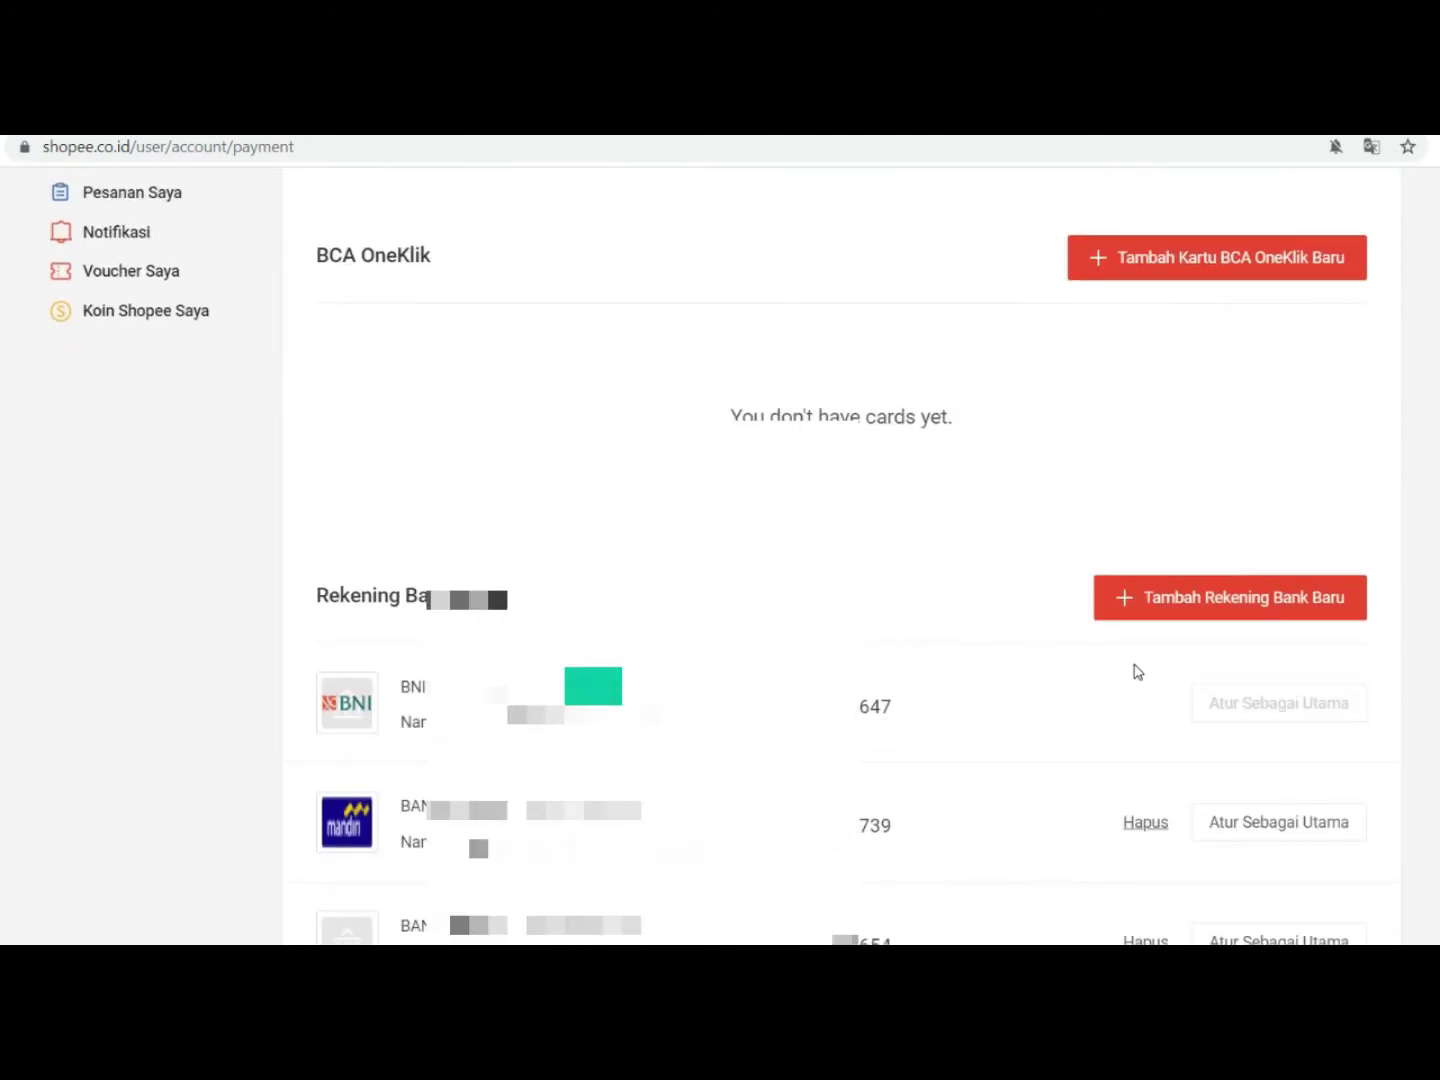
scroll(983, 763, down, 2)
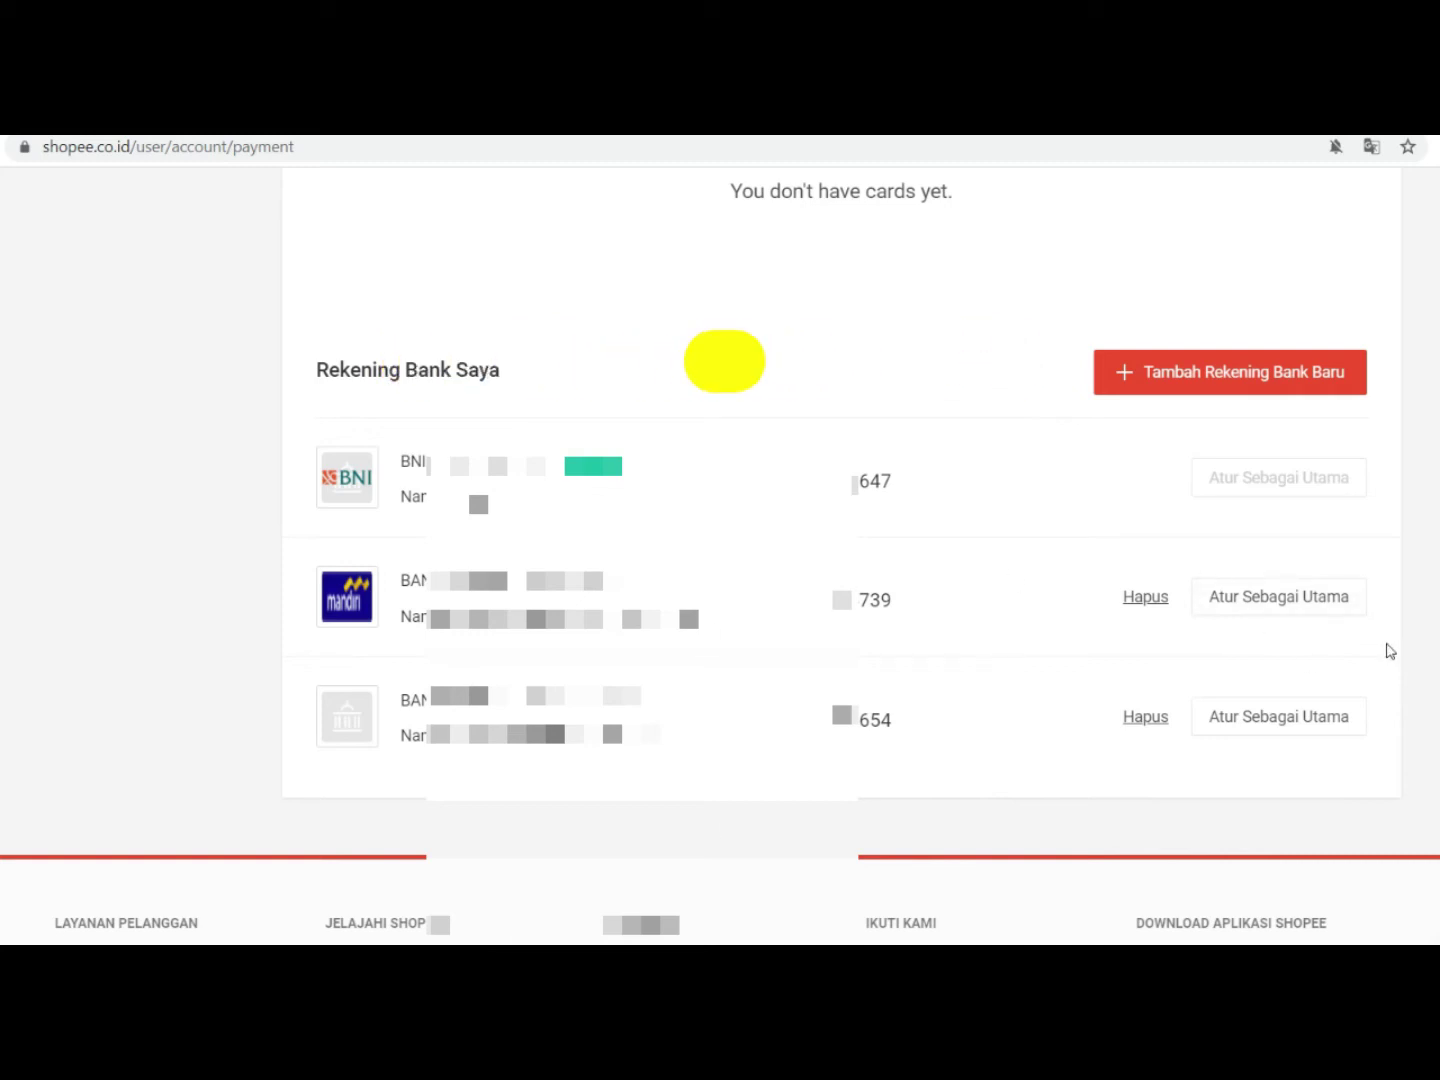
scroll(1389, 649, up, 2)
scroll(1196, 675, up, 1)
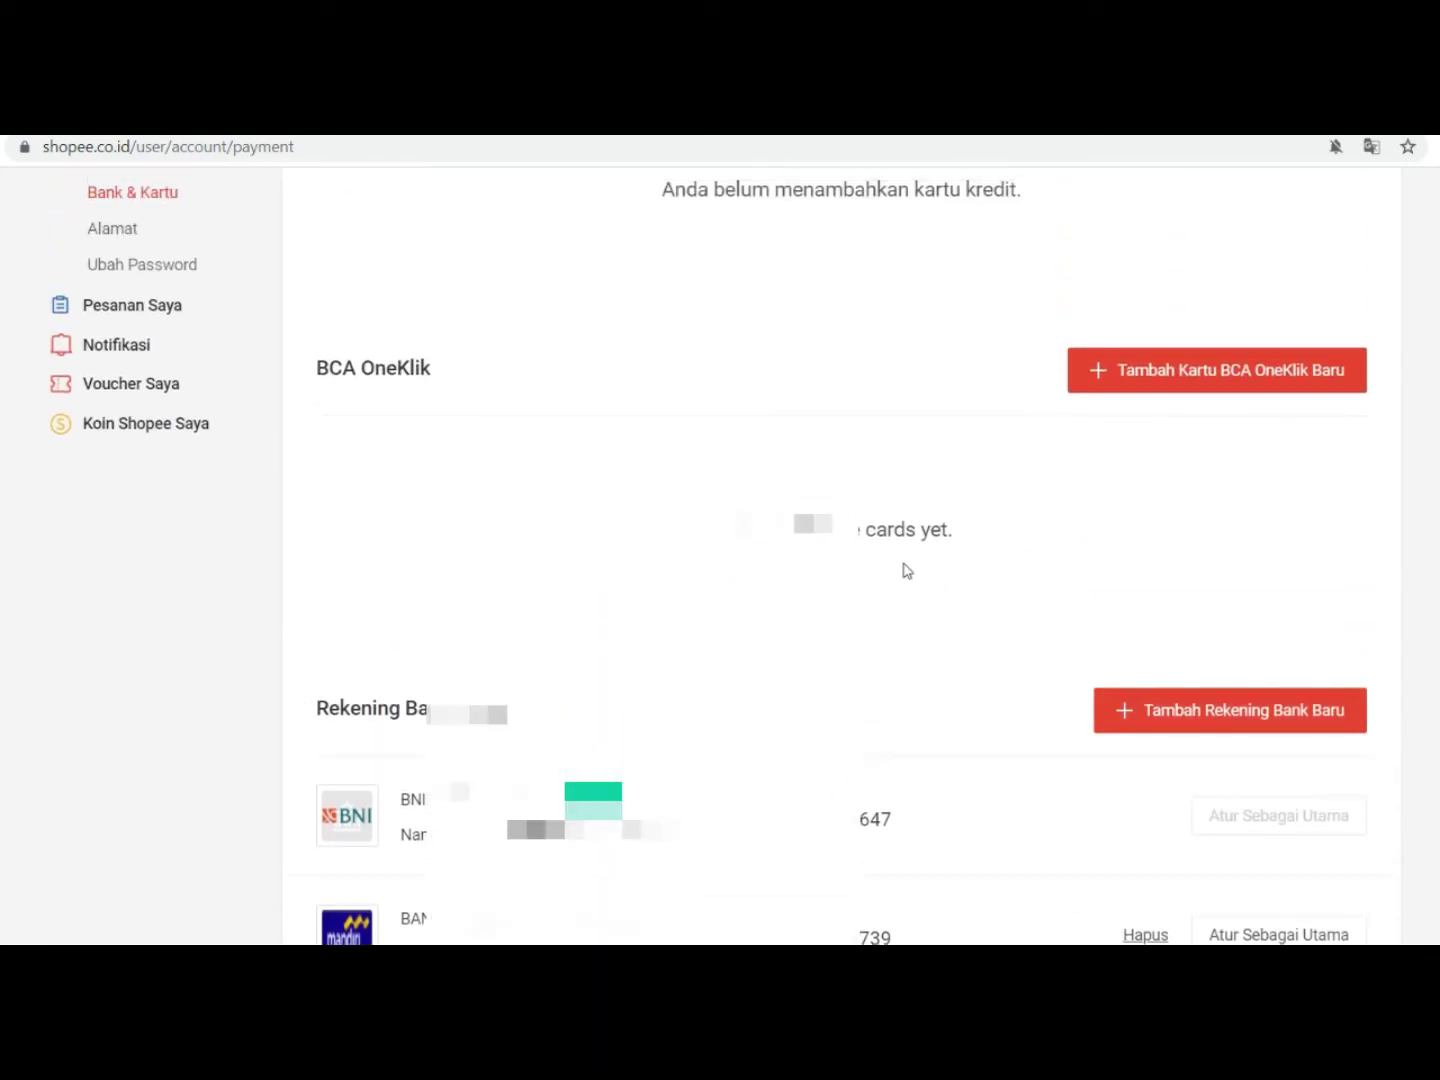
Fill the new bank account form with the holder's full name, account number and BCA, then submit.
click(1124, 715)
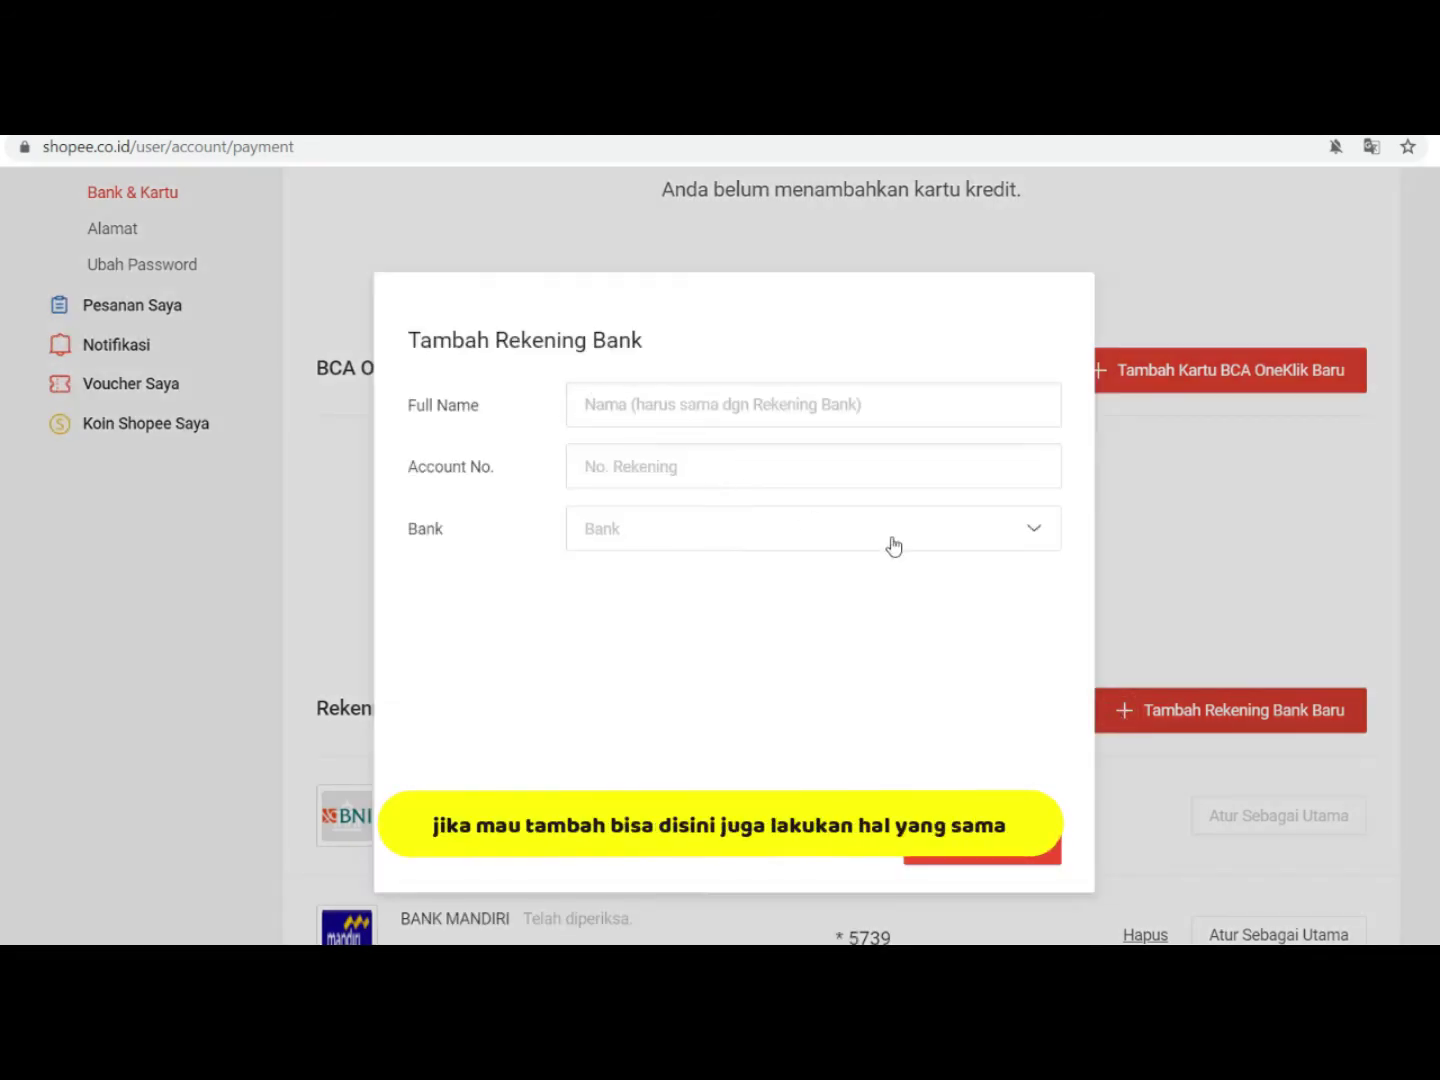
click(940, 537)
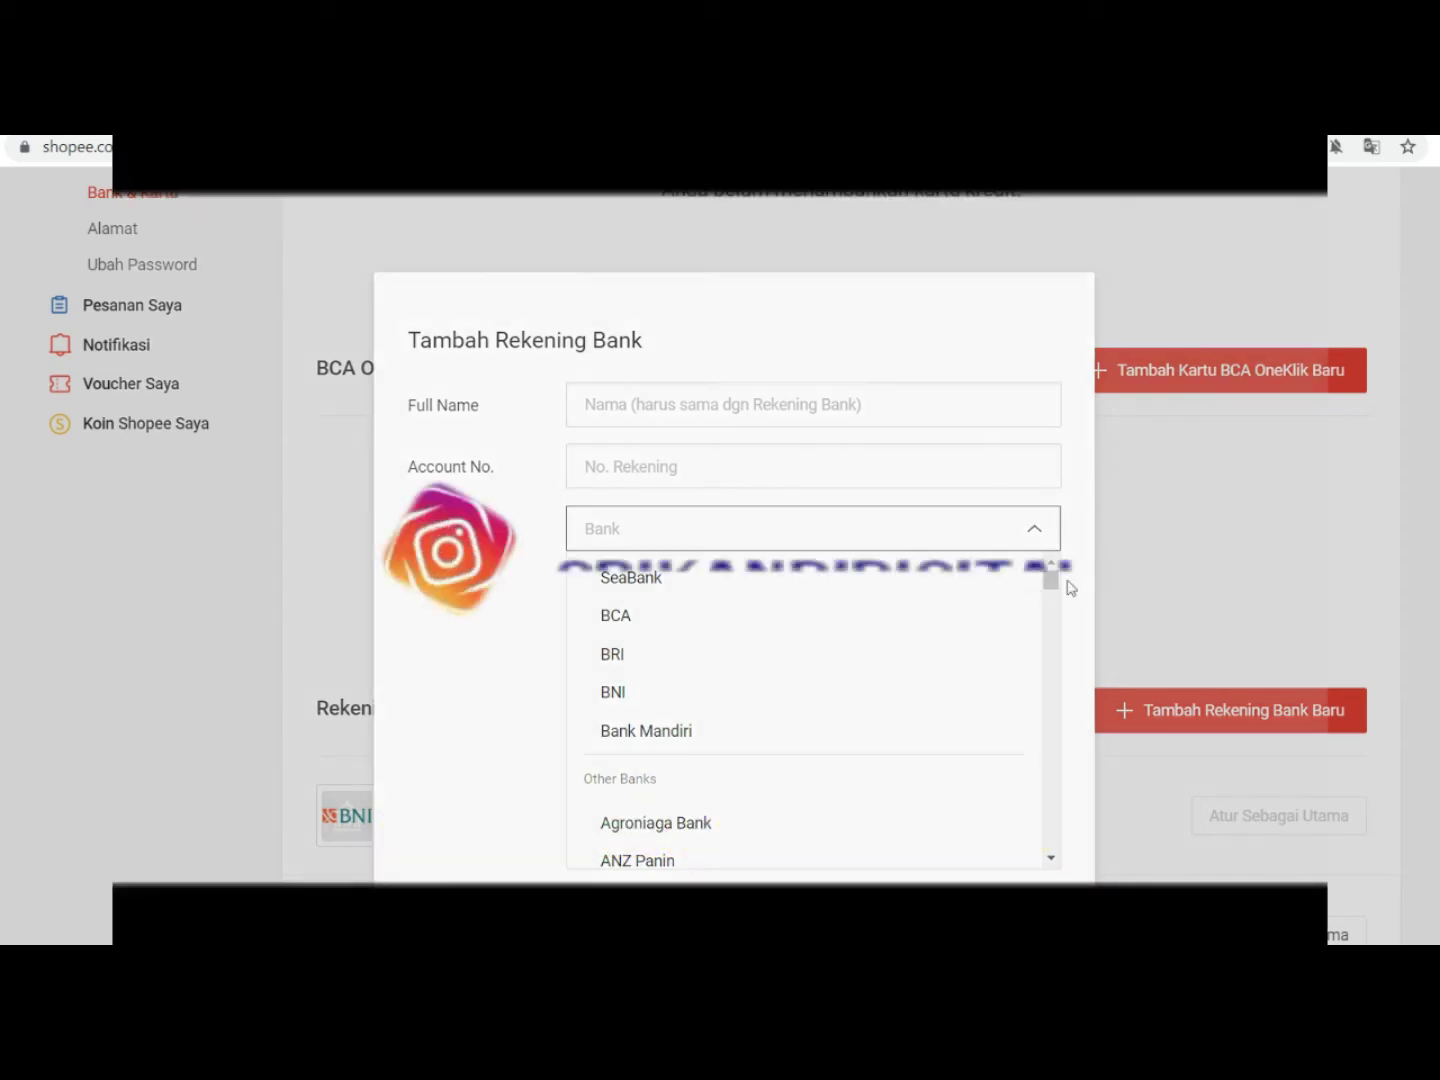
mouse_move(1051, 582)
mouse_down()
mouse_move(1016, 604)
mouse_move(1045, 580)
mouse_up()
click(668, 411)
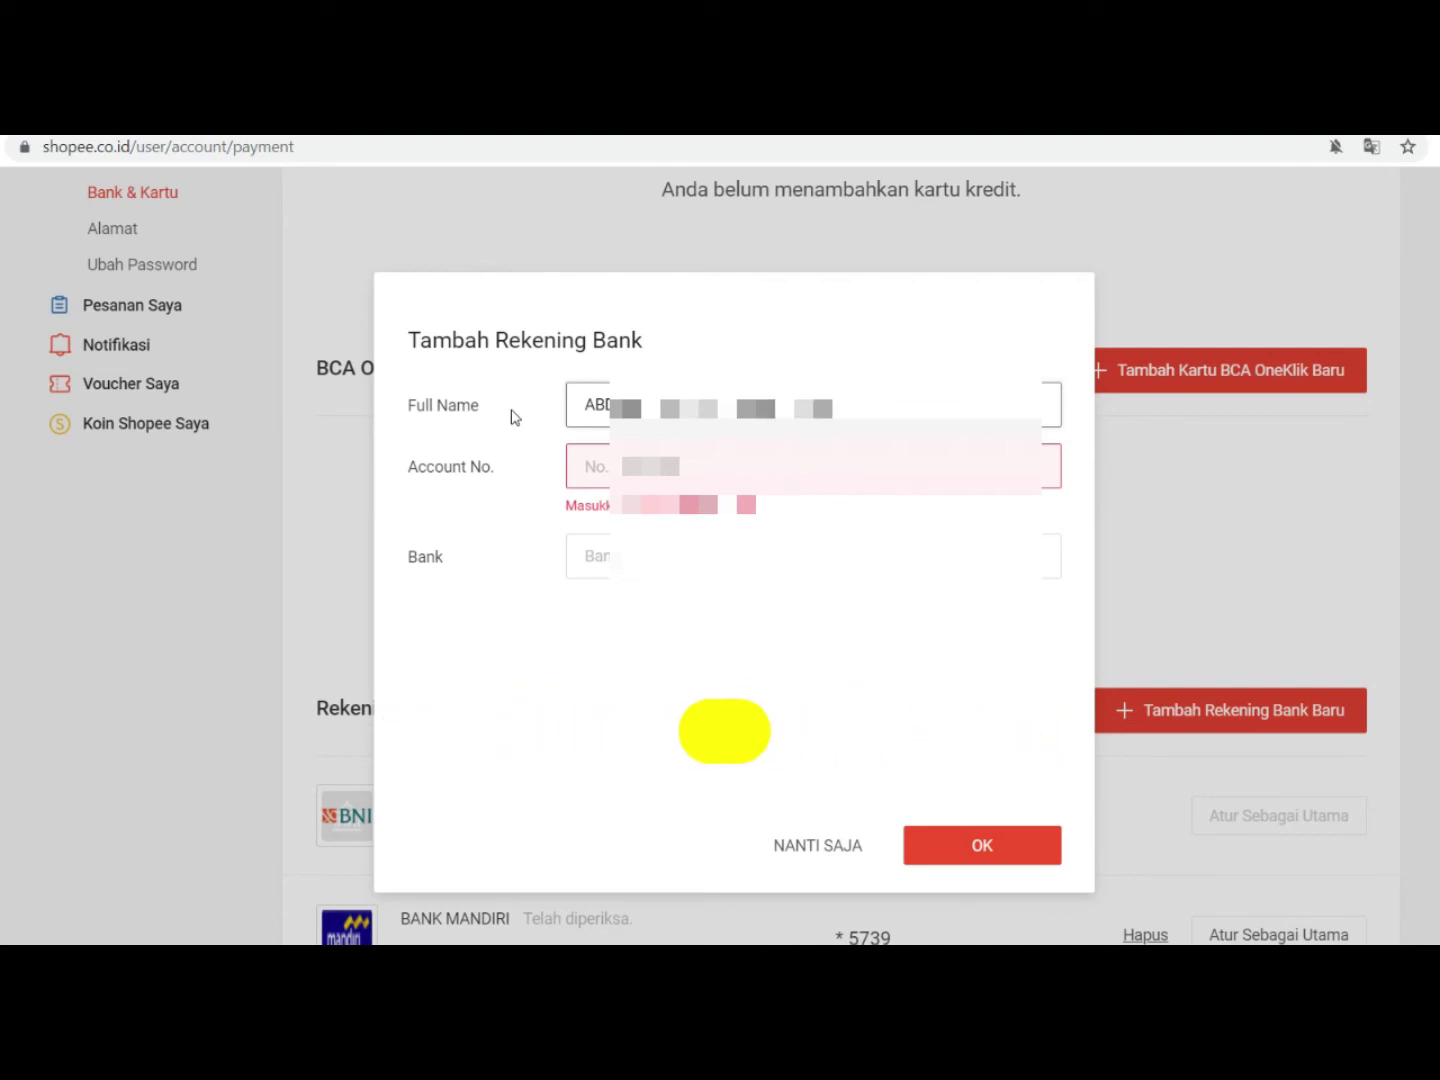
click(584, 473)
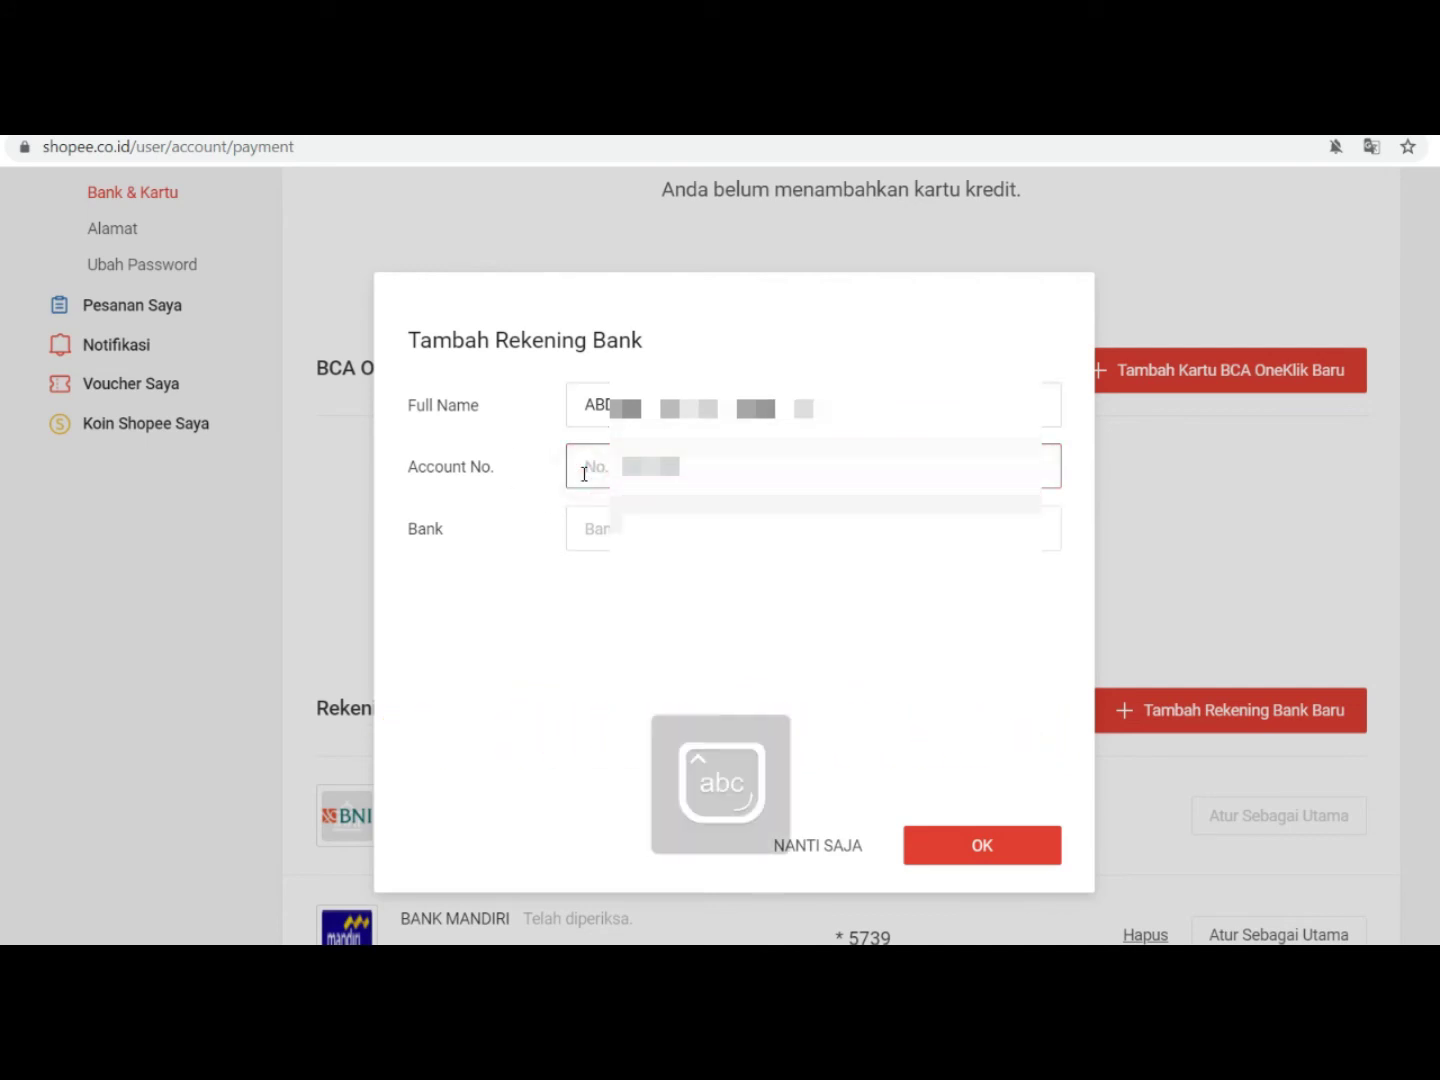
text(789)
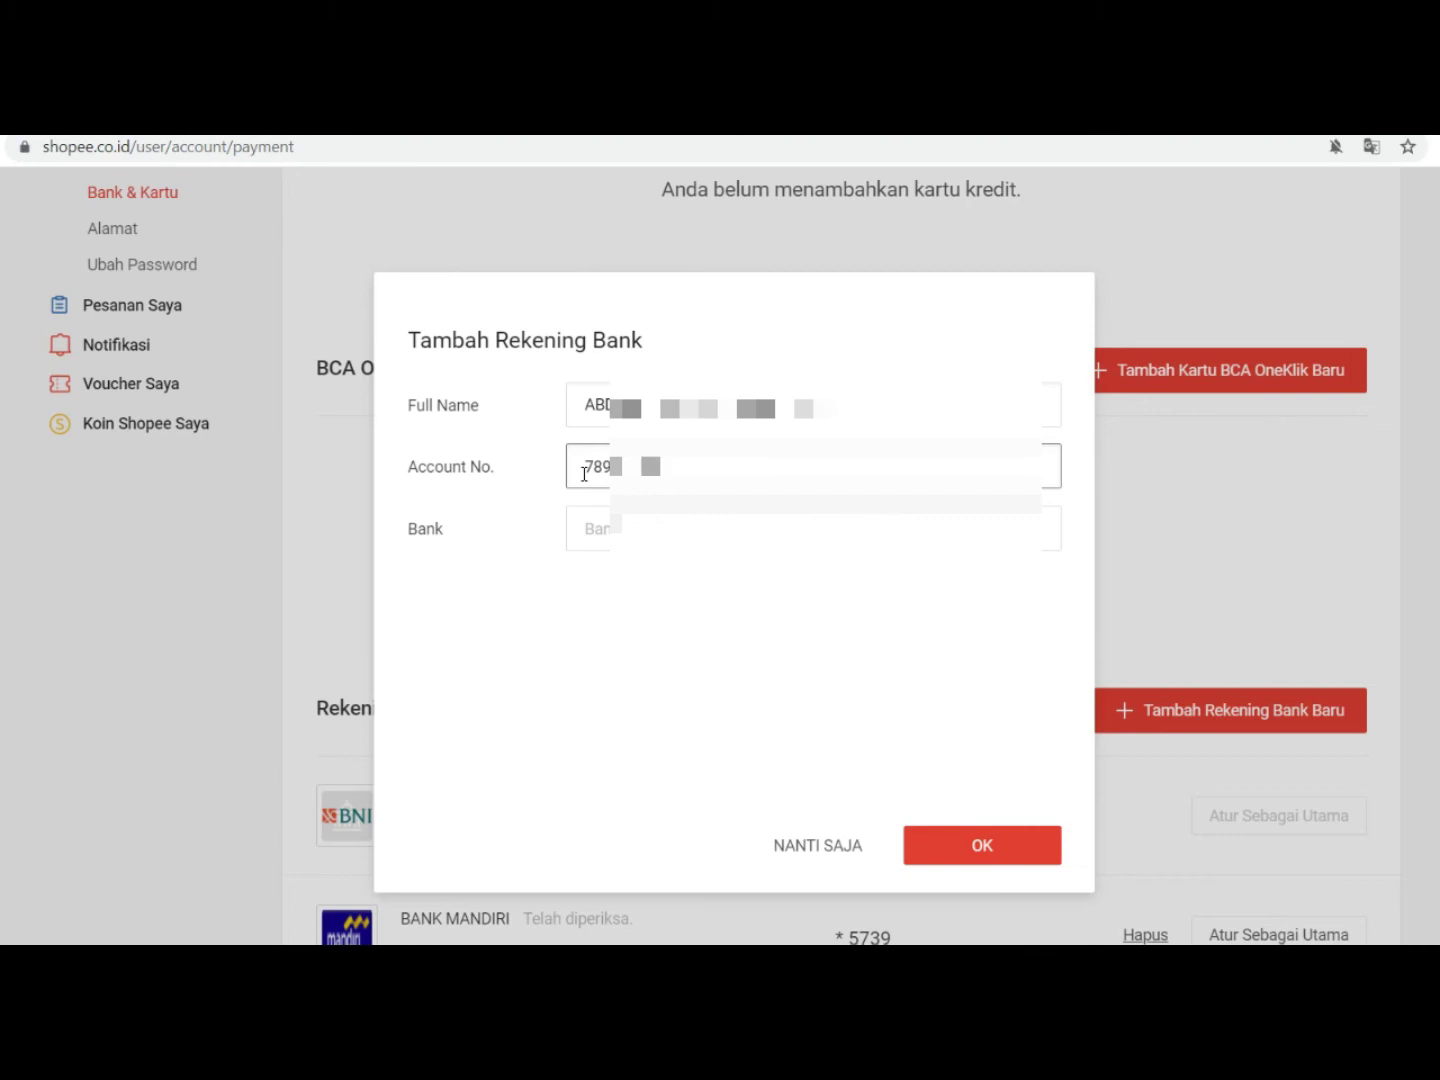
click(830, 528)
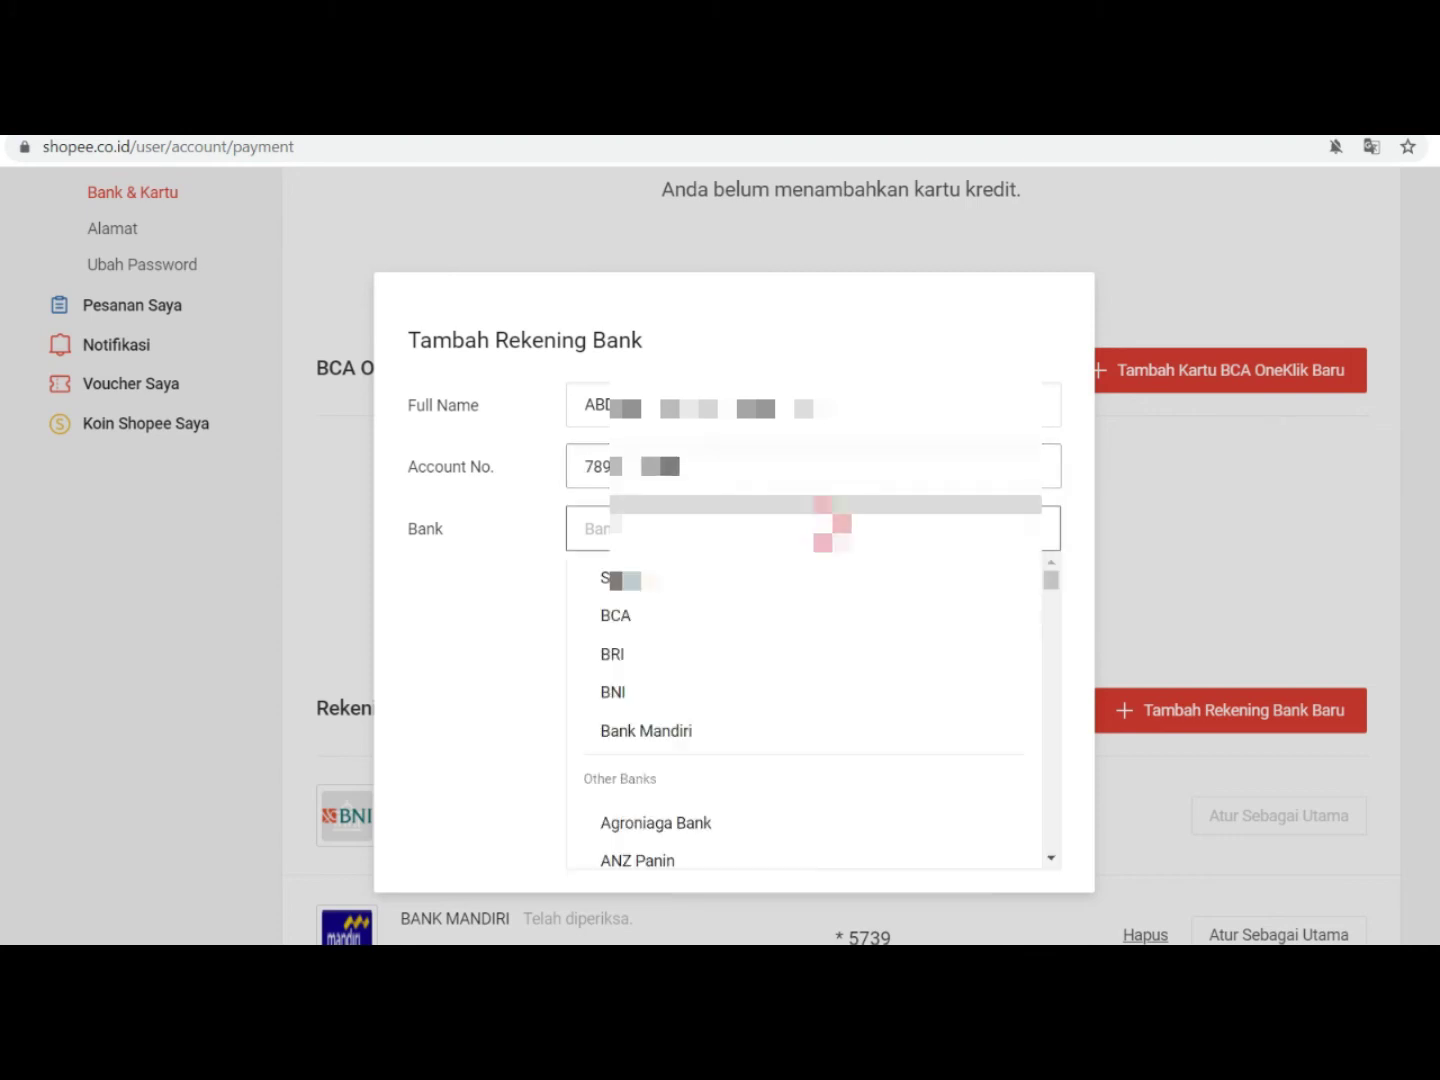
click(615, 615)
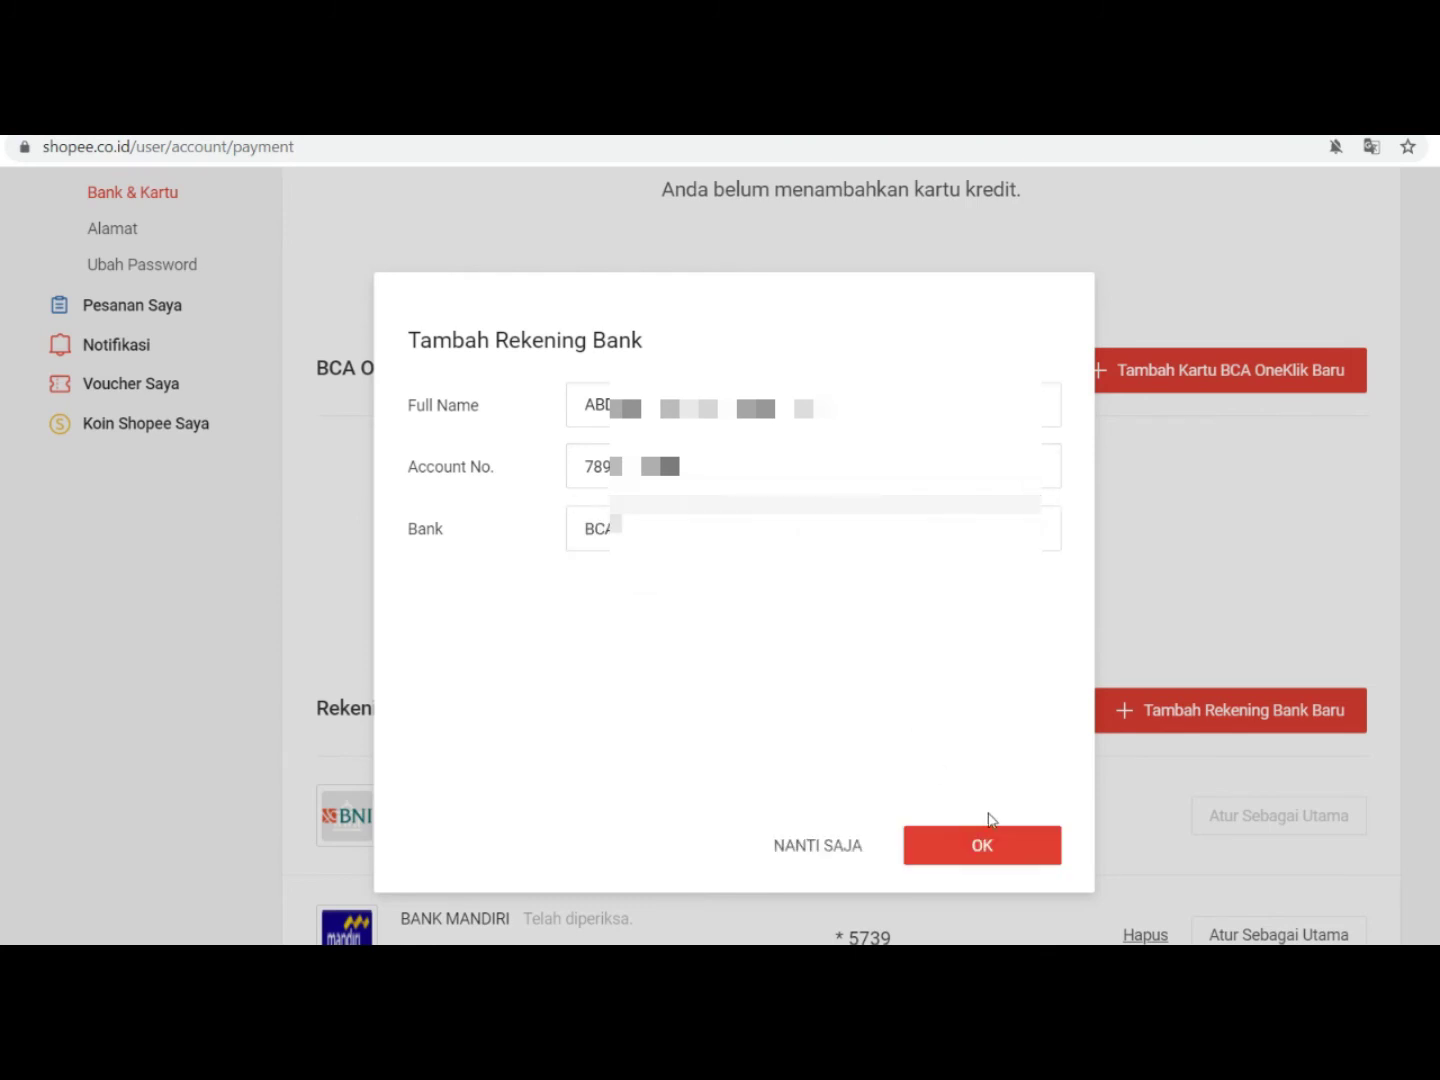
click(971, 858)
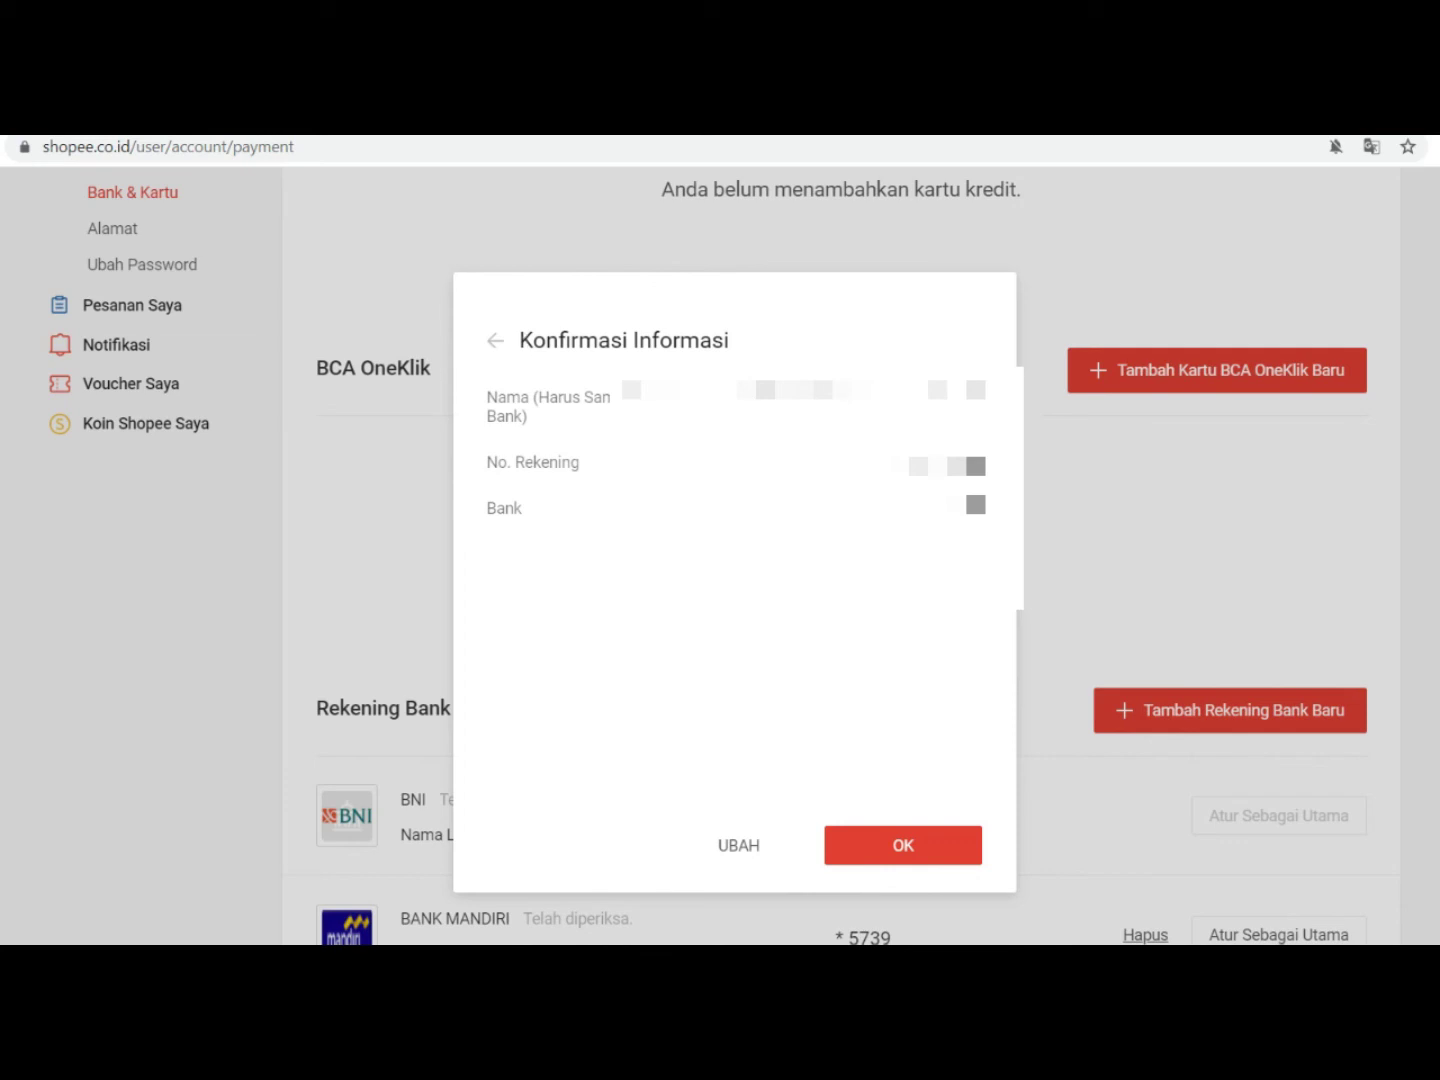
Confirm the BCA account details and enter the SMS OTP code to verify it.
click(901, 838)
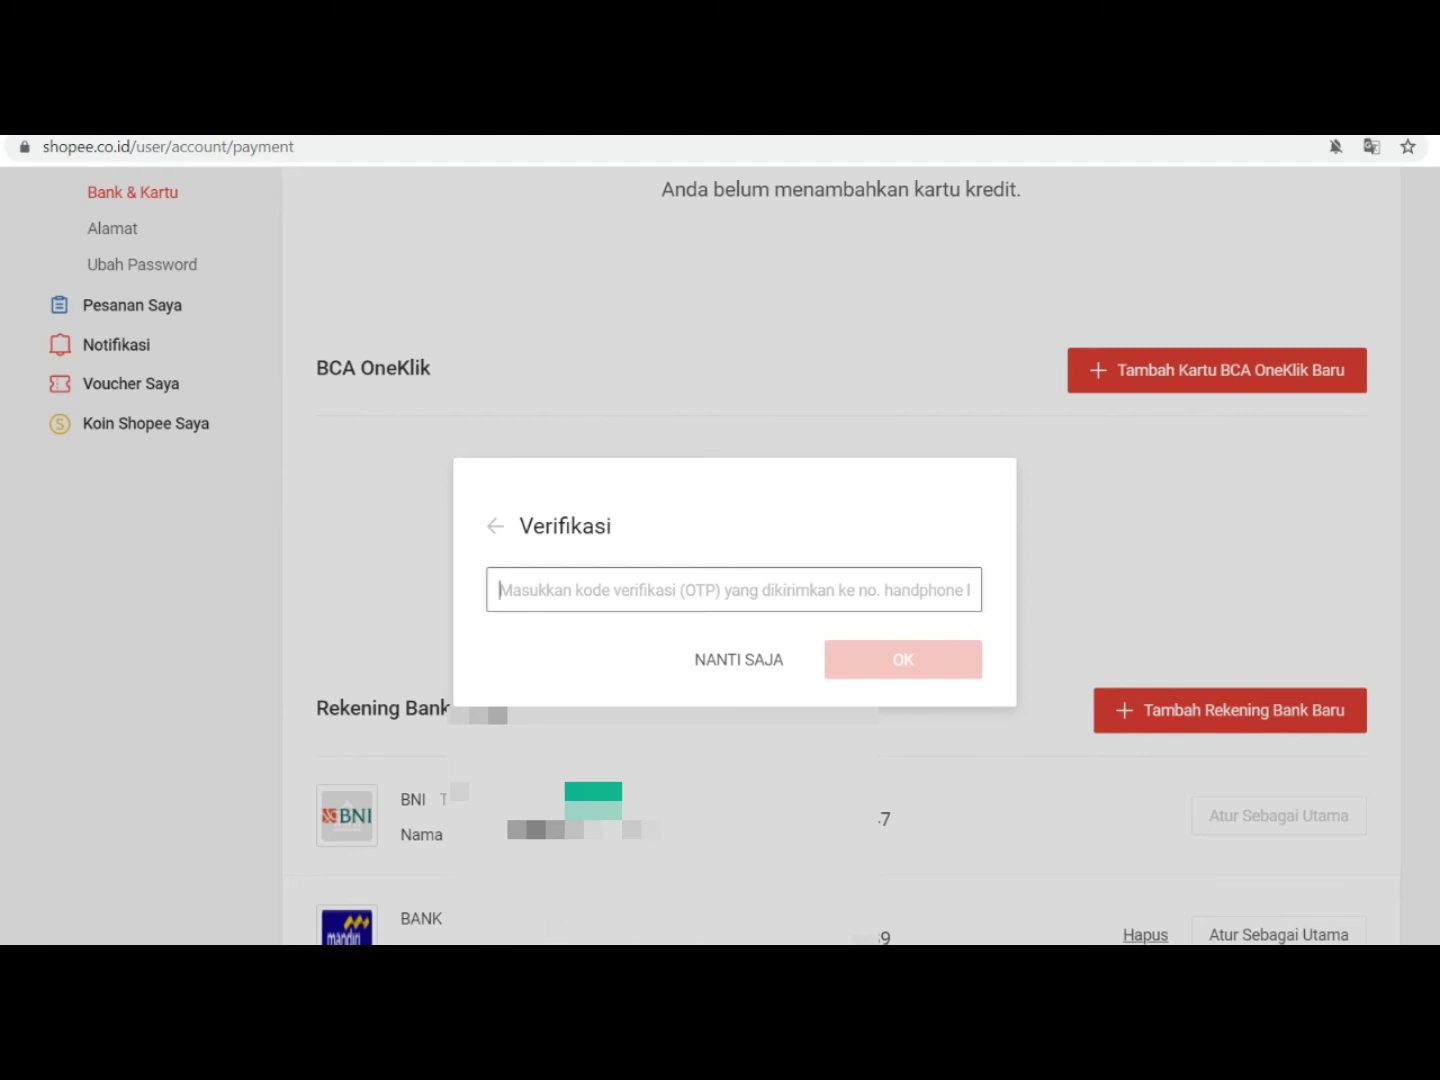
click(568, 580)
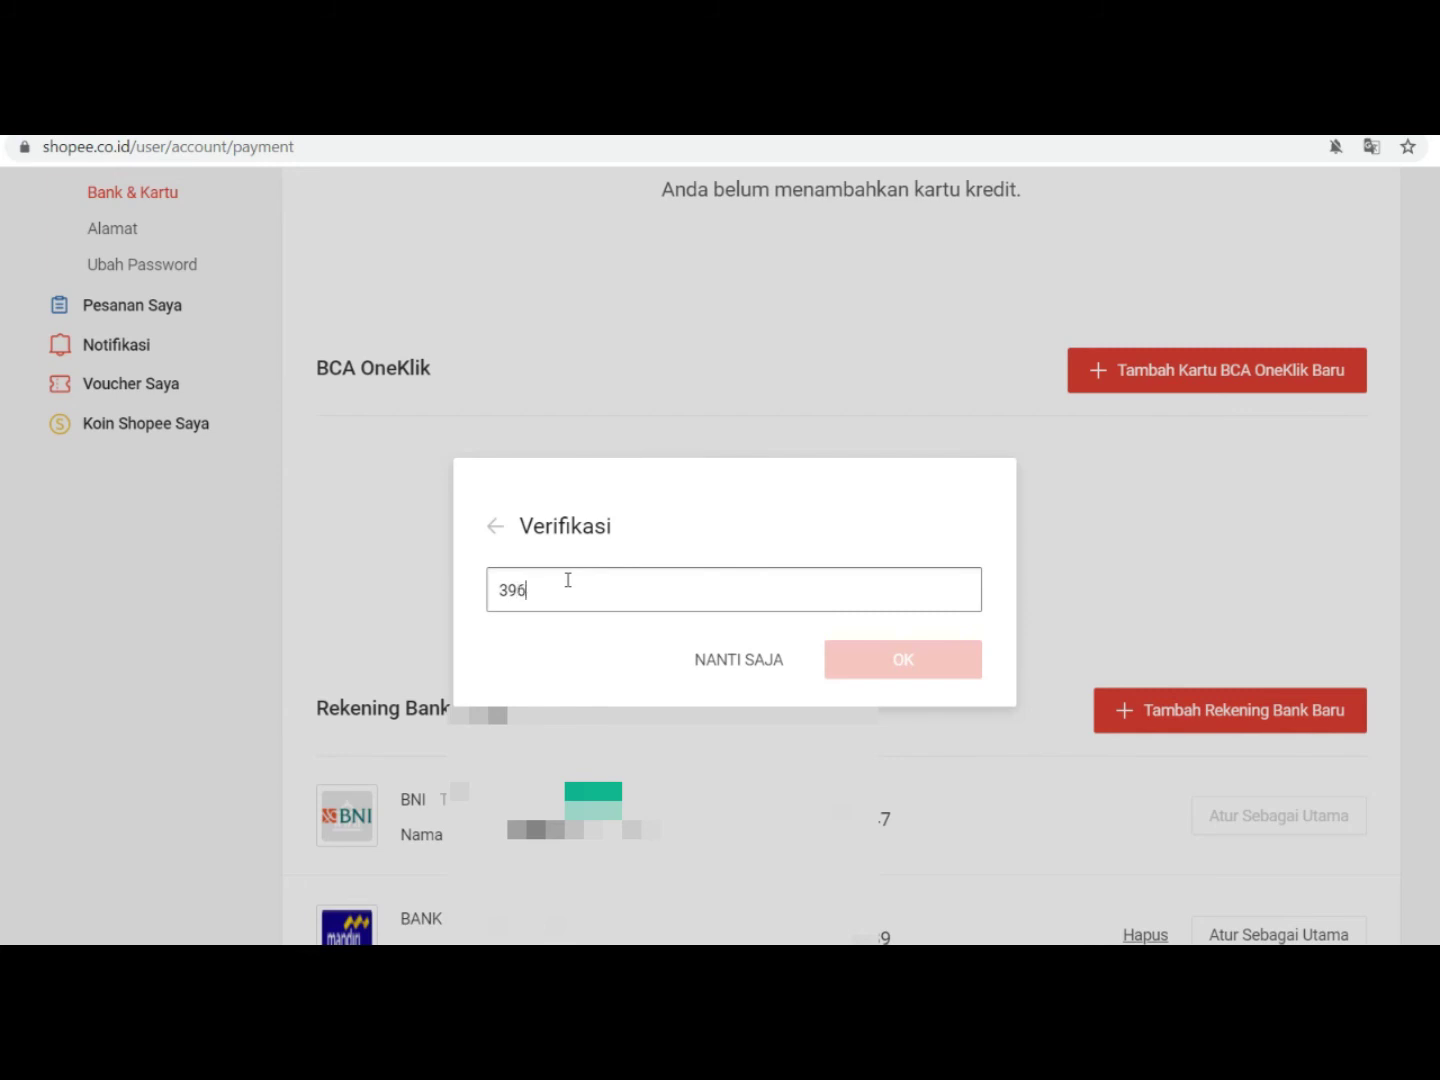
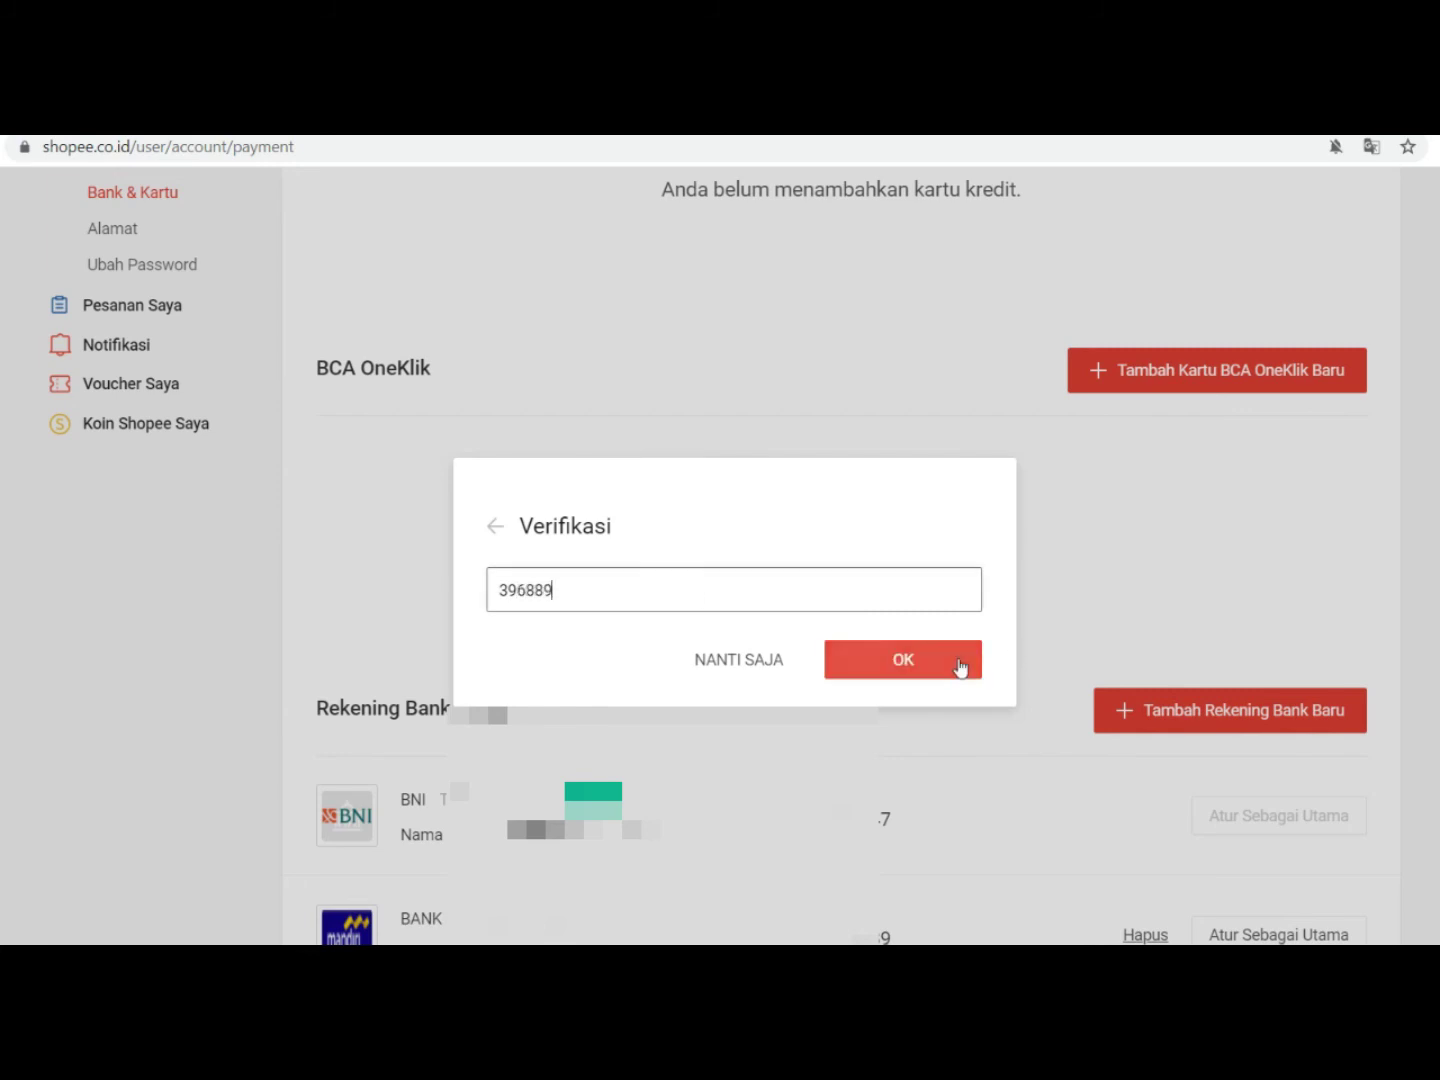
click(962, 667)
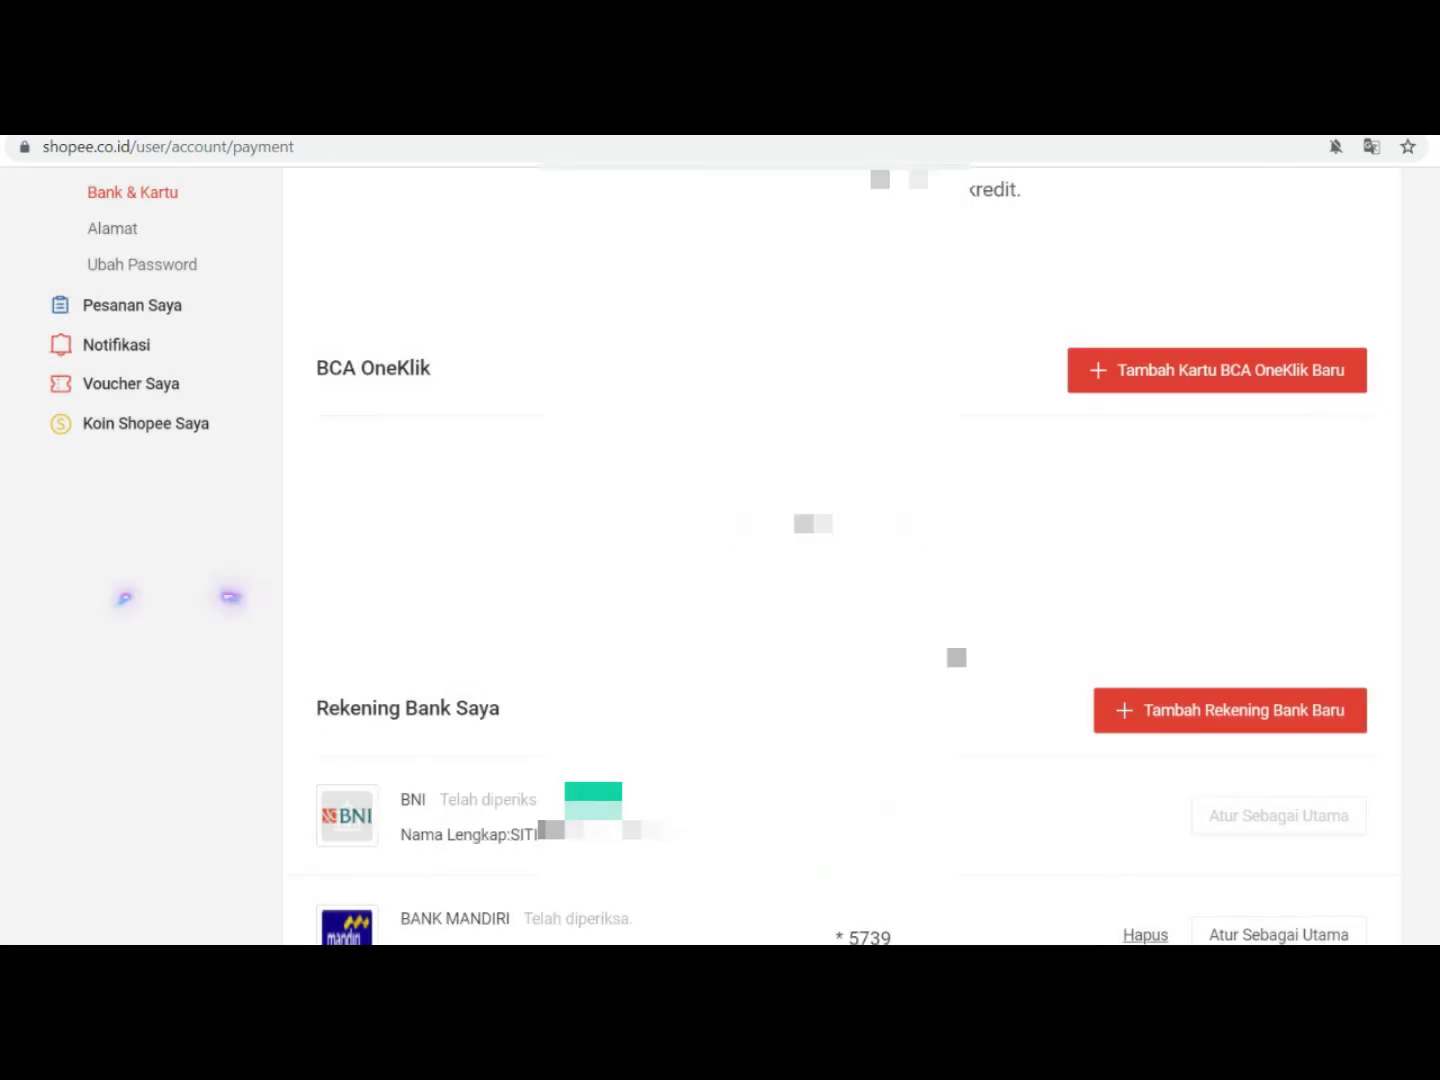
scroll(955, 666, down, 5)
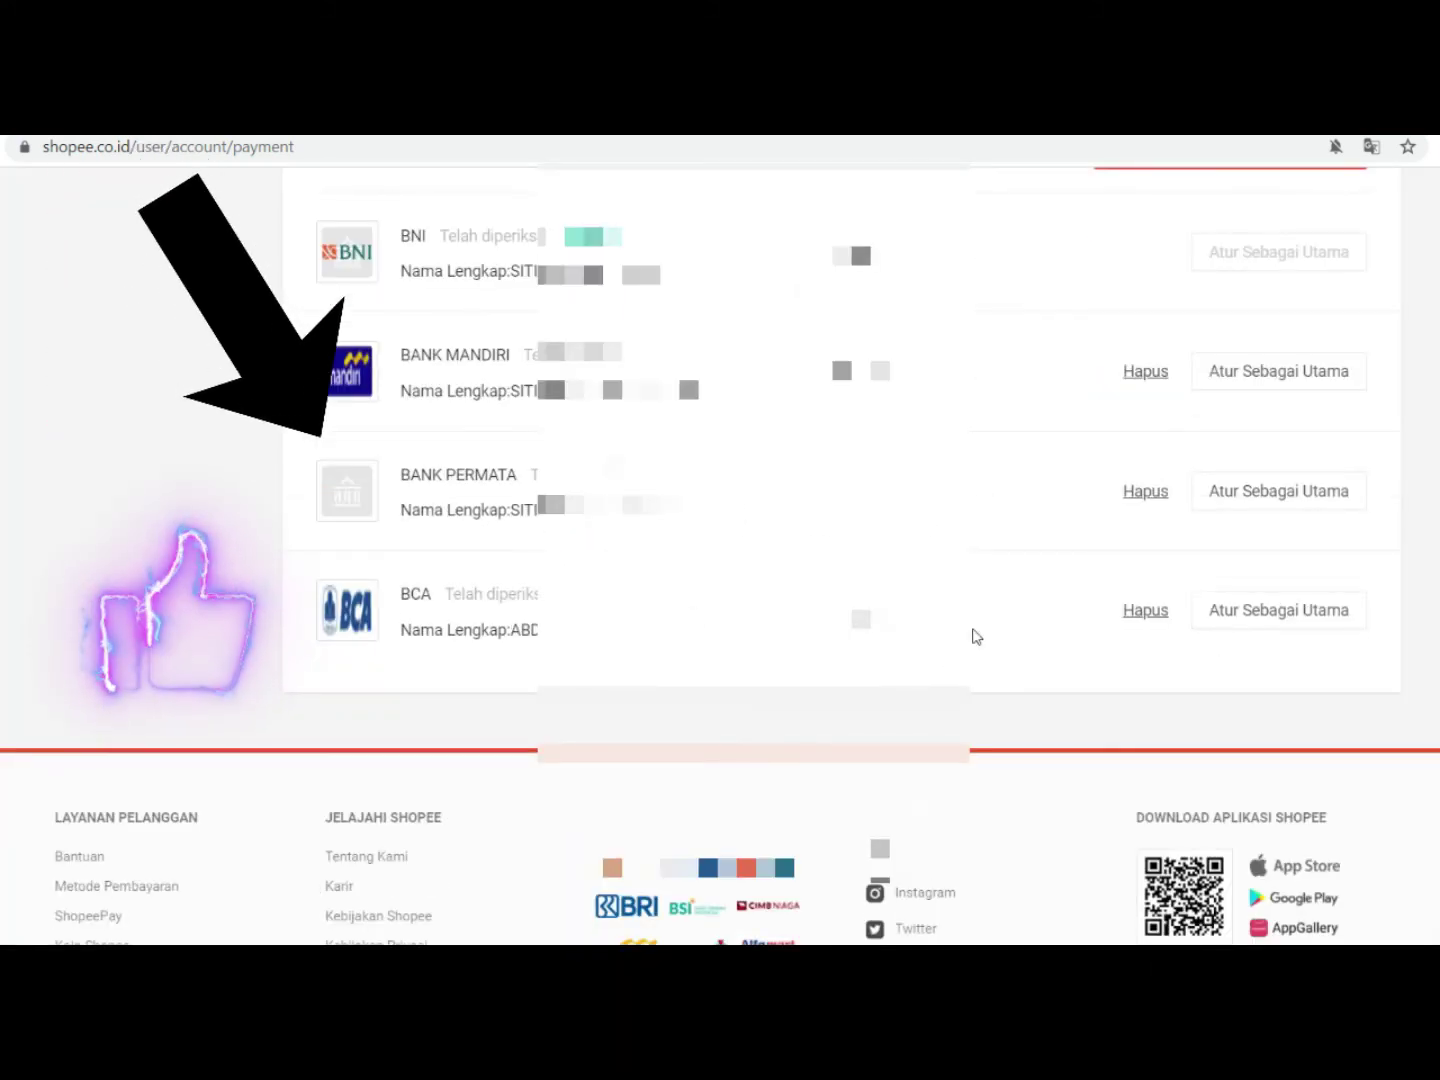
scroll(970, 635, up, 3)
scroll(968, 636, up, 1)
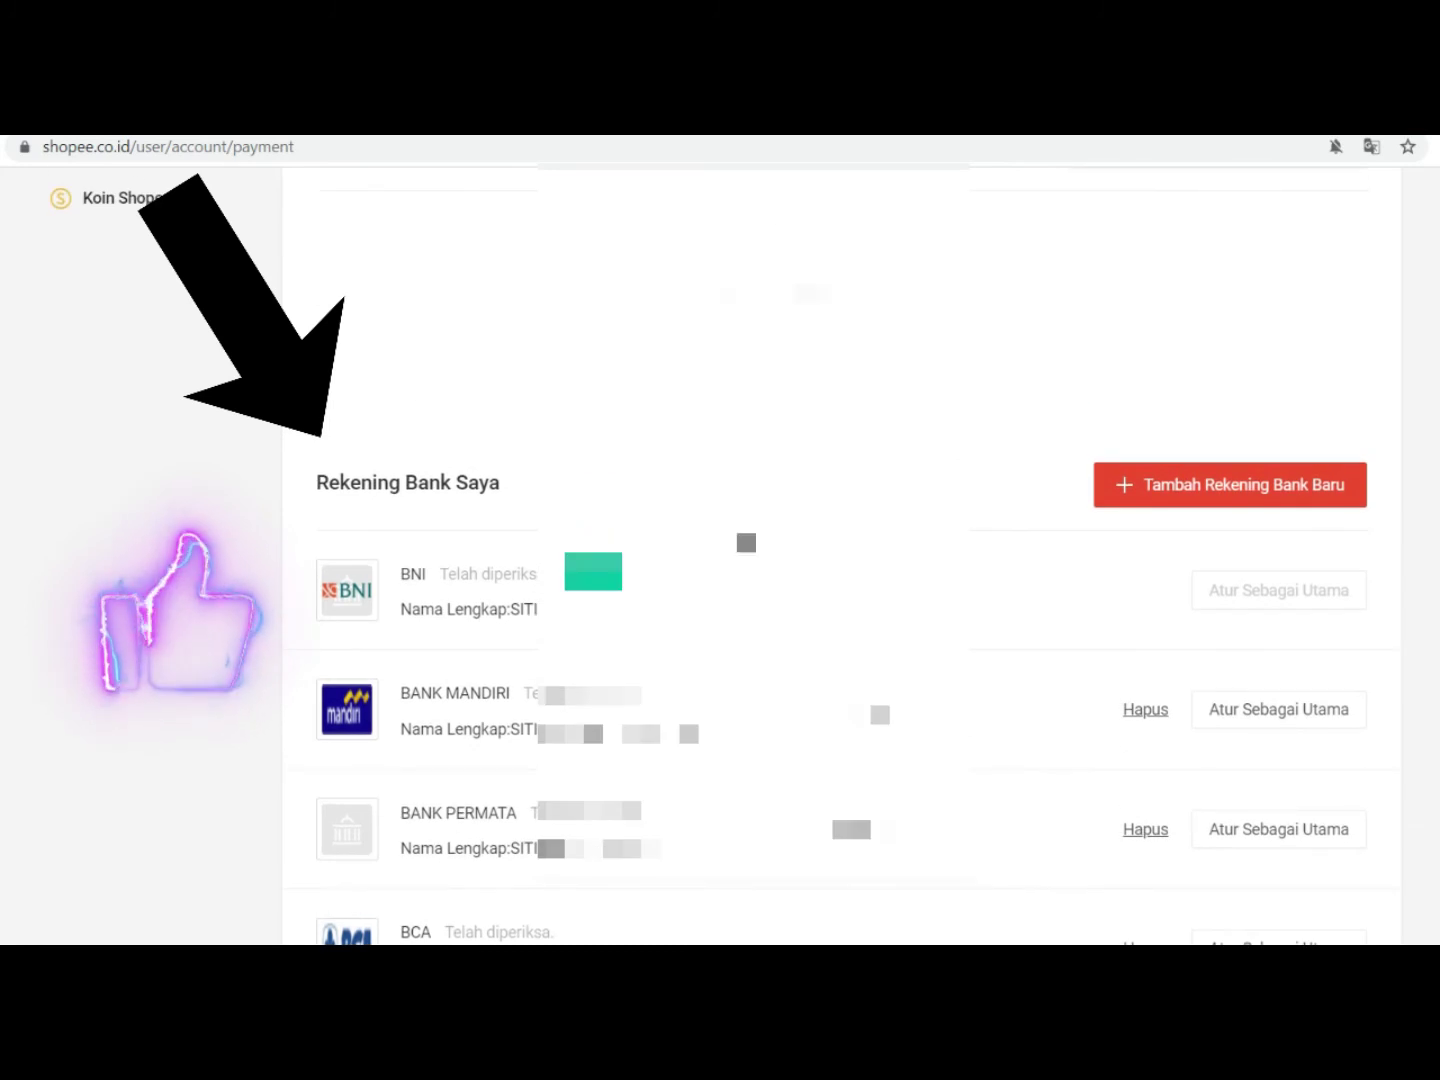
scroll(322, 450, up, 5)
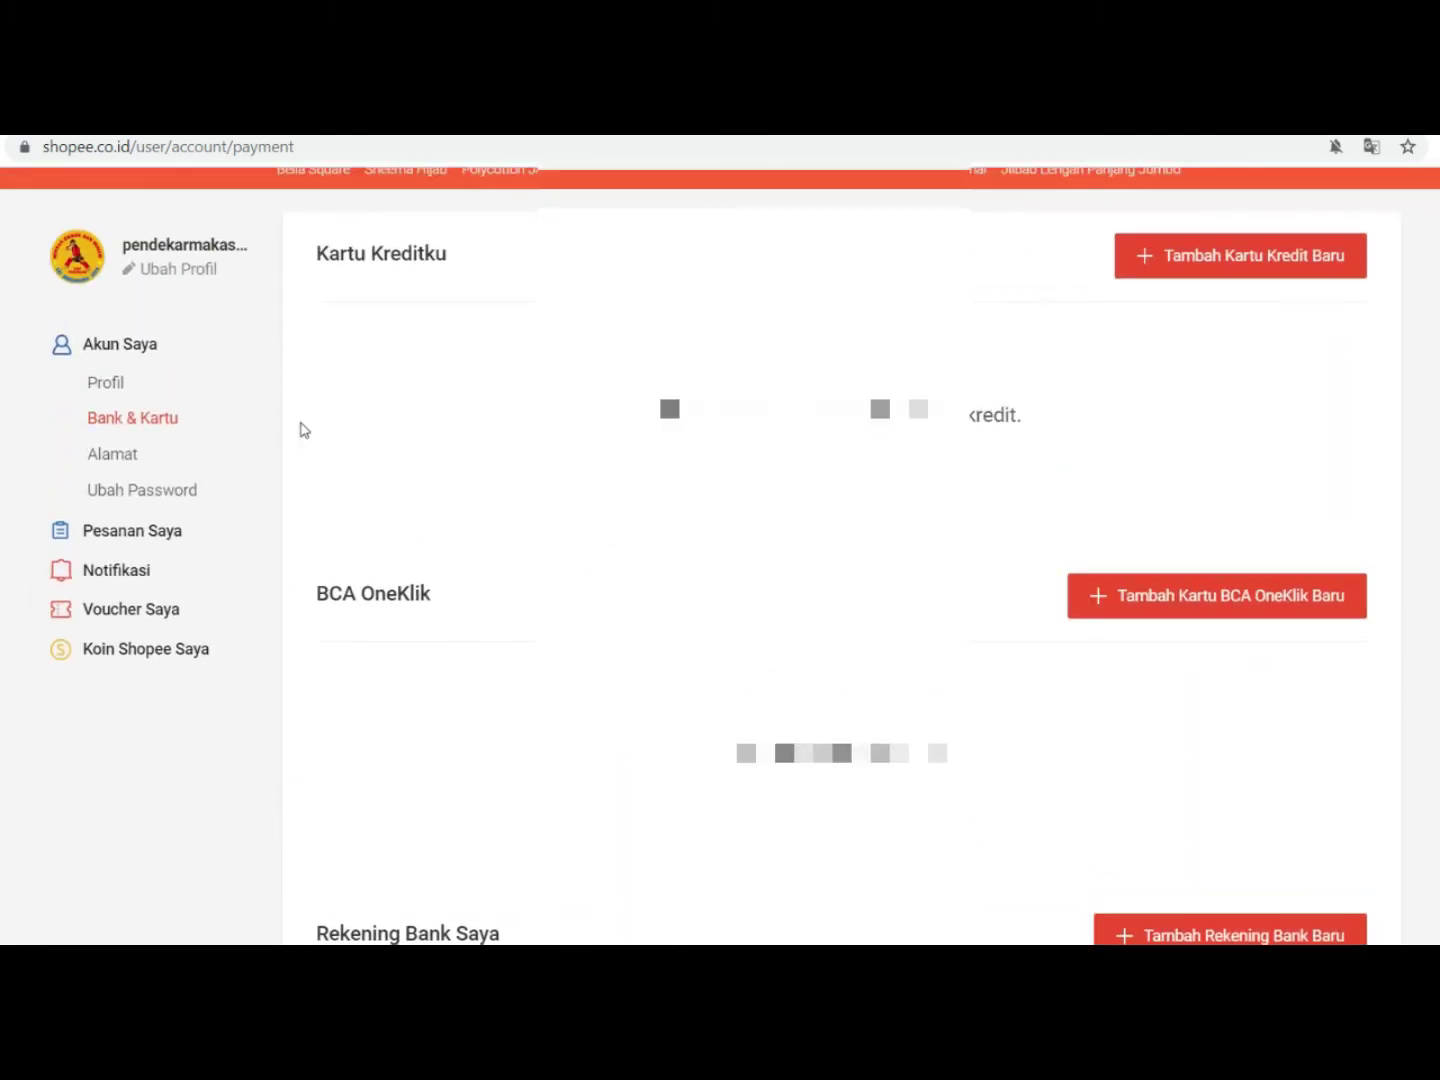
scroll(260, 276, down, 8)
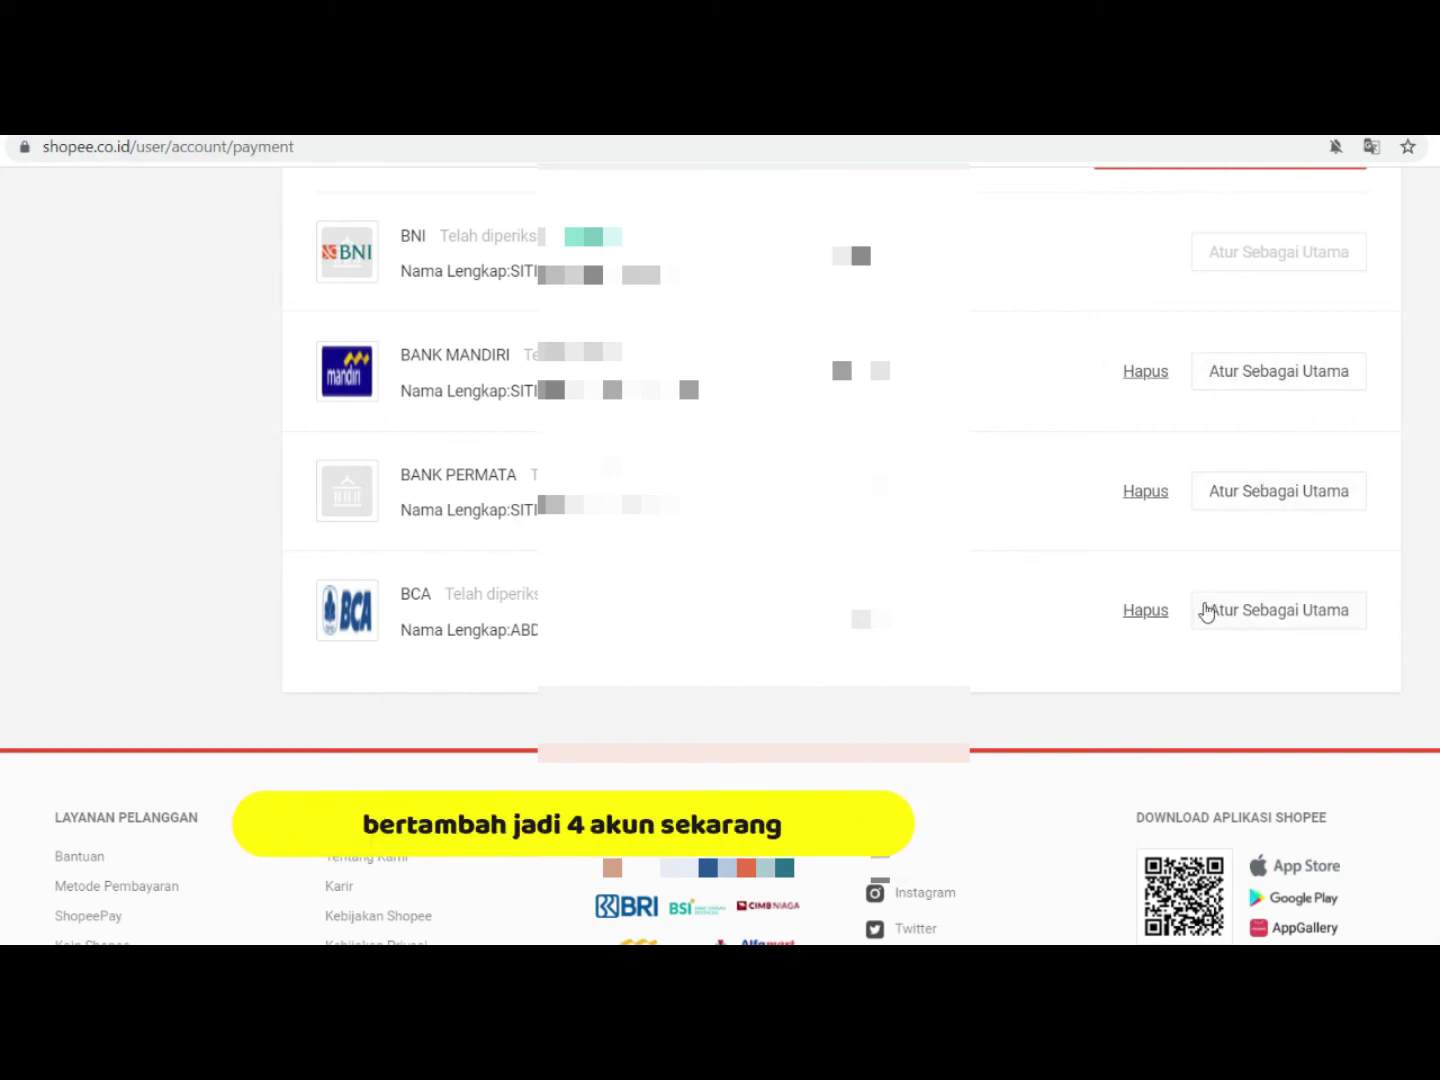
scroll(1341, 625, up, 6)
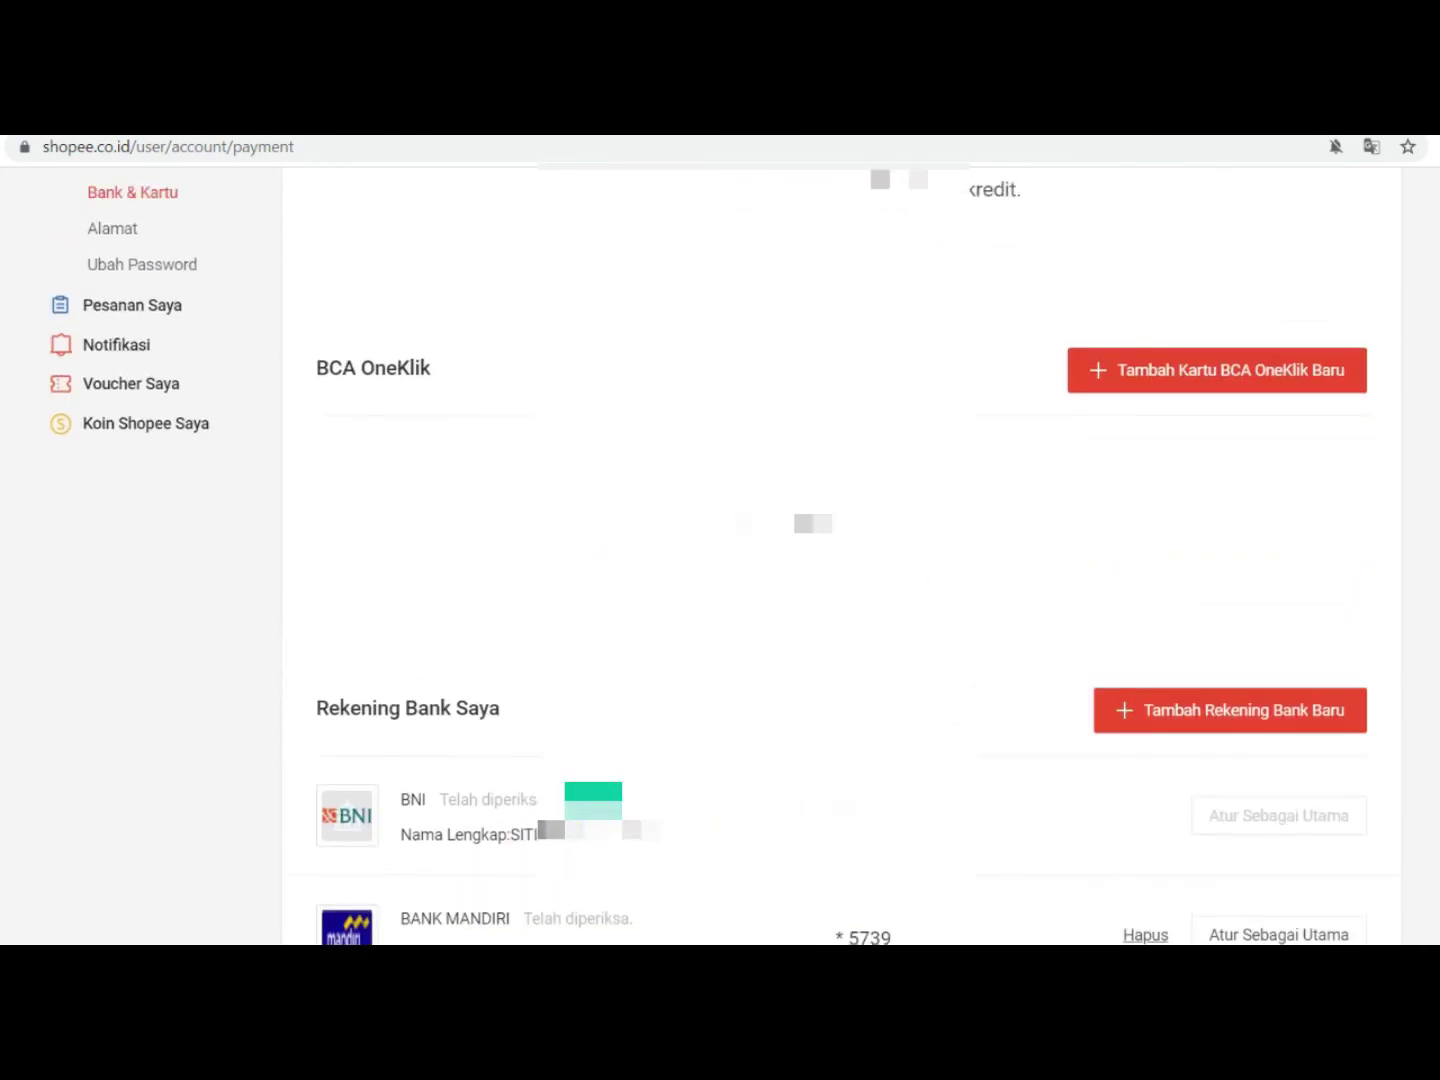
scroll(505, 579, up, 4)
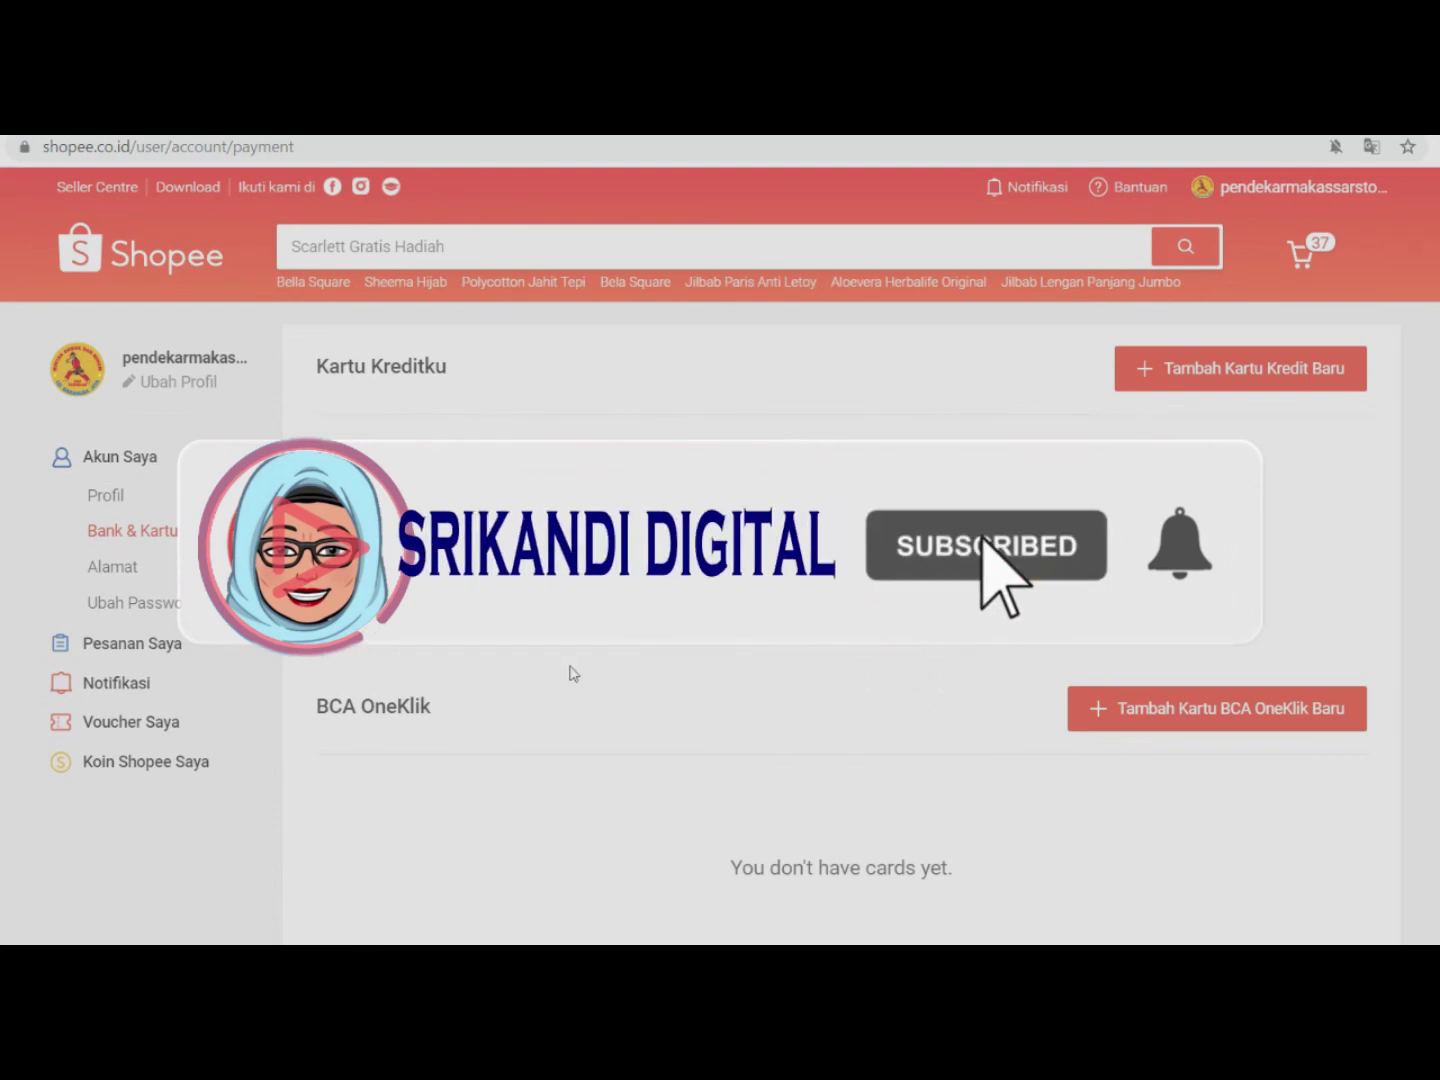
Open Seller Centre's Rekening Bank list and pass the check with the saved Shopee password.
click(116, 189)
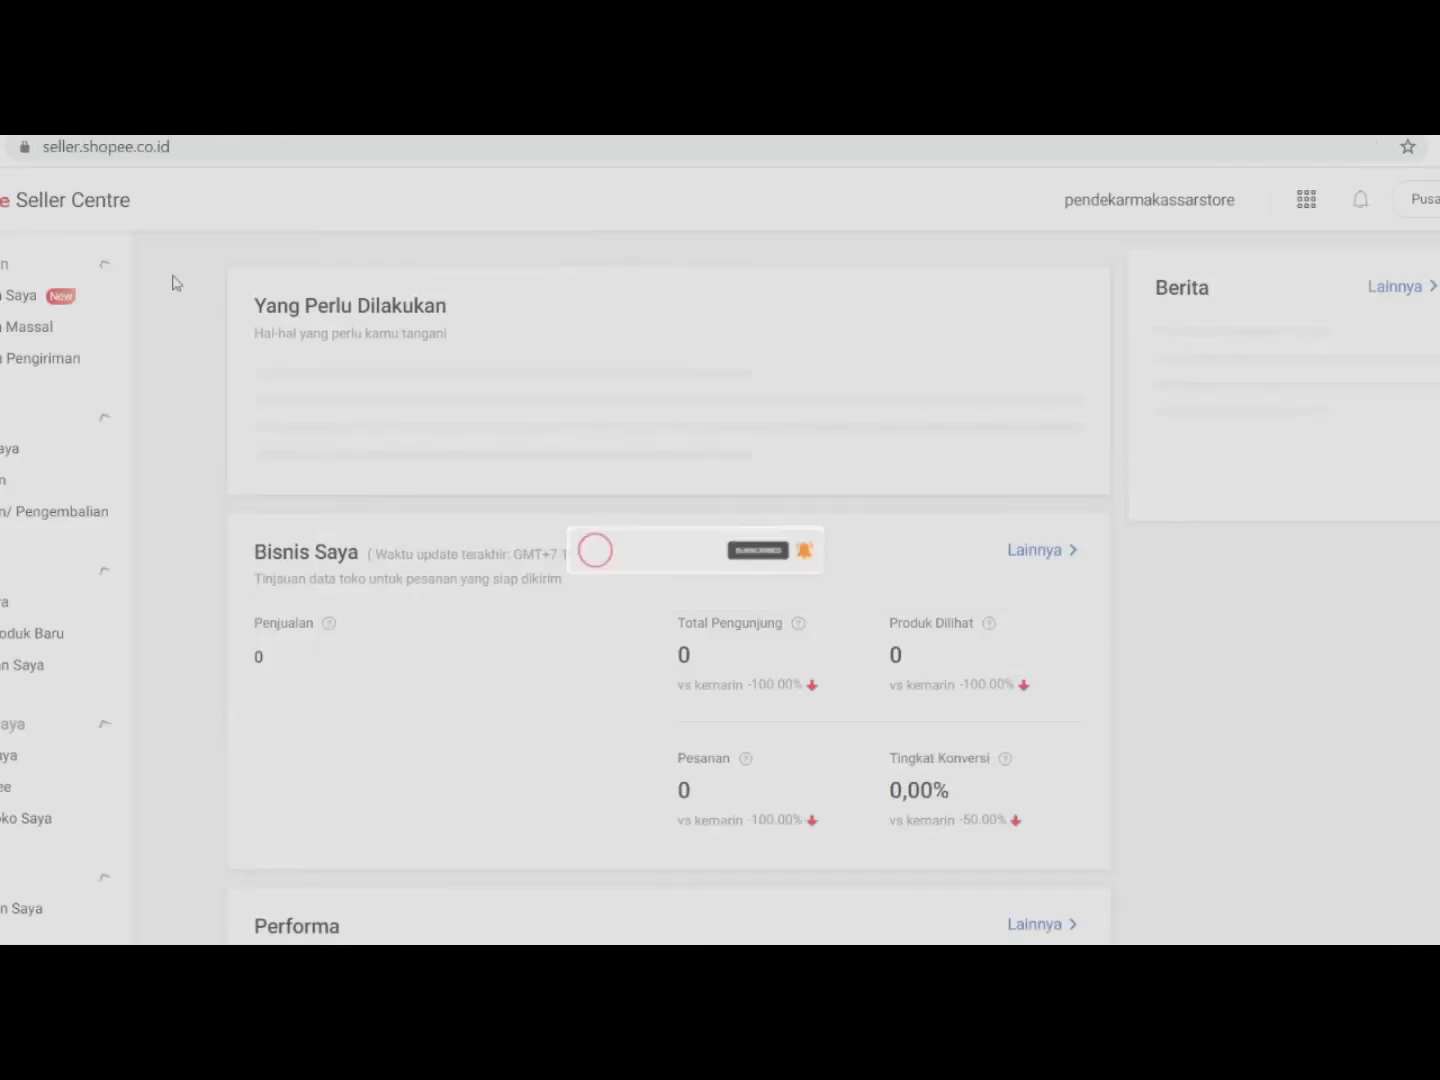
scroll(40, 700, down, 5)
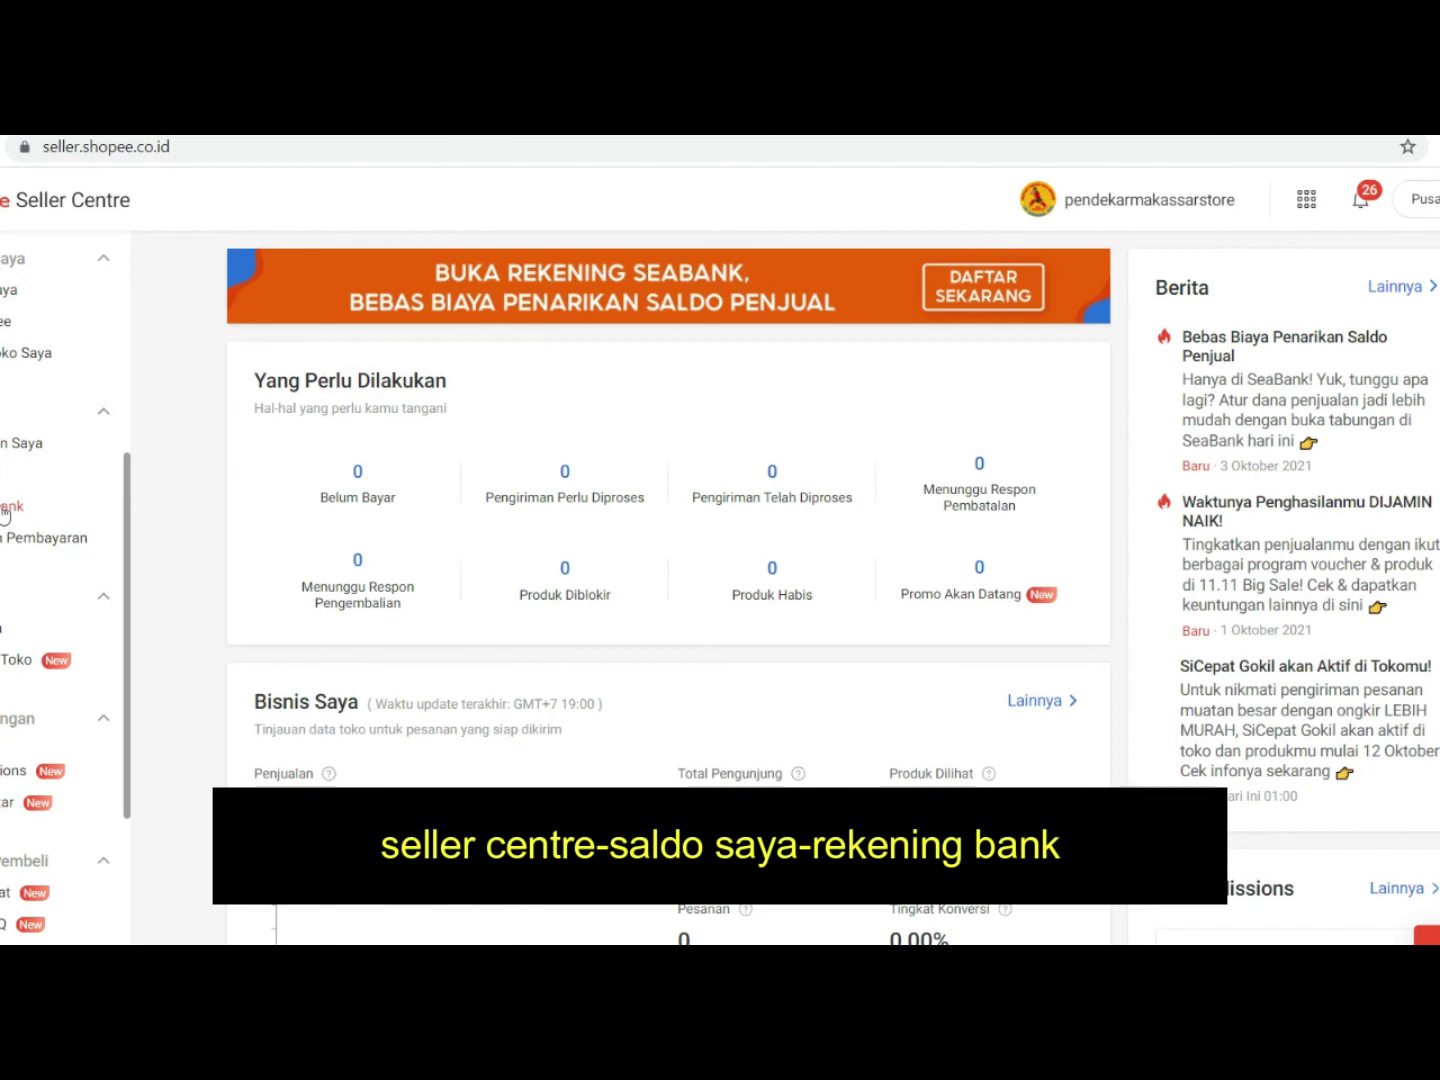
click(5, 508)
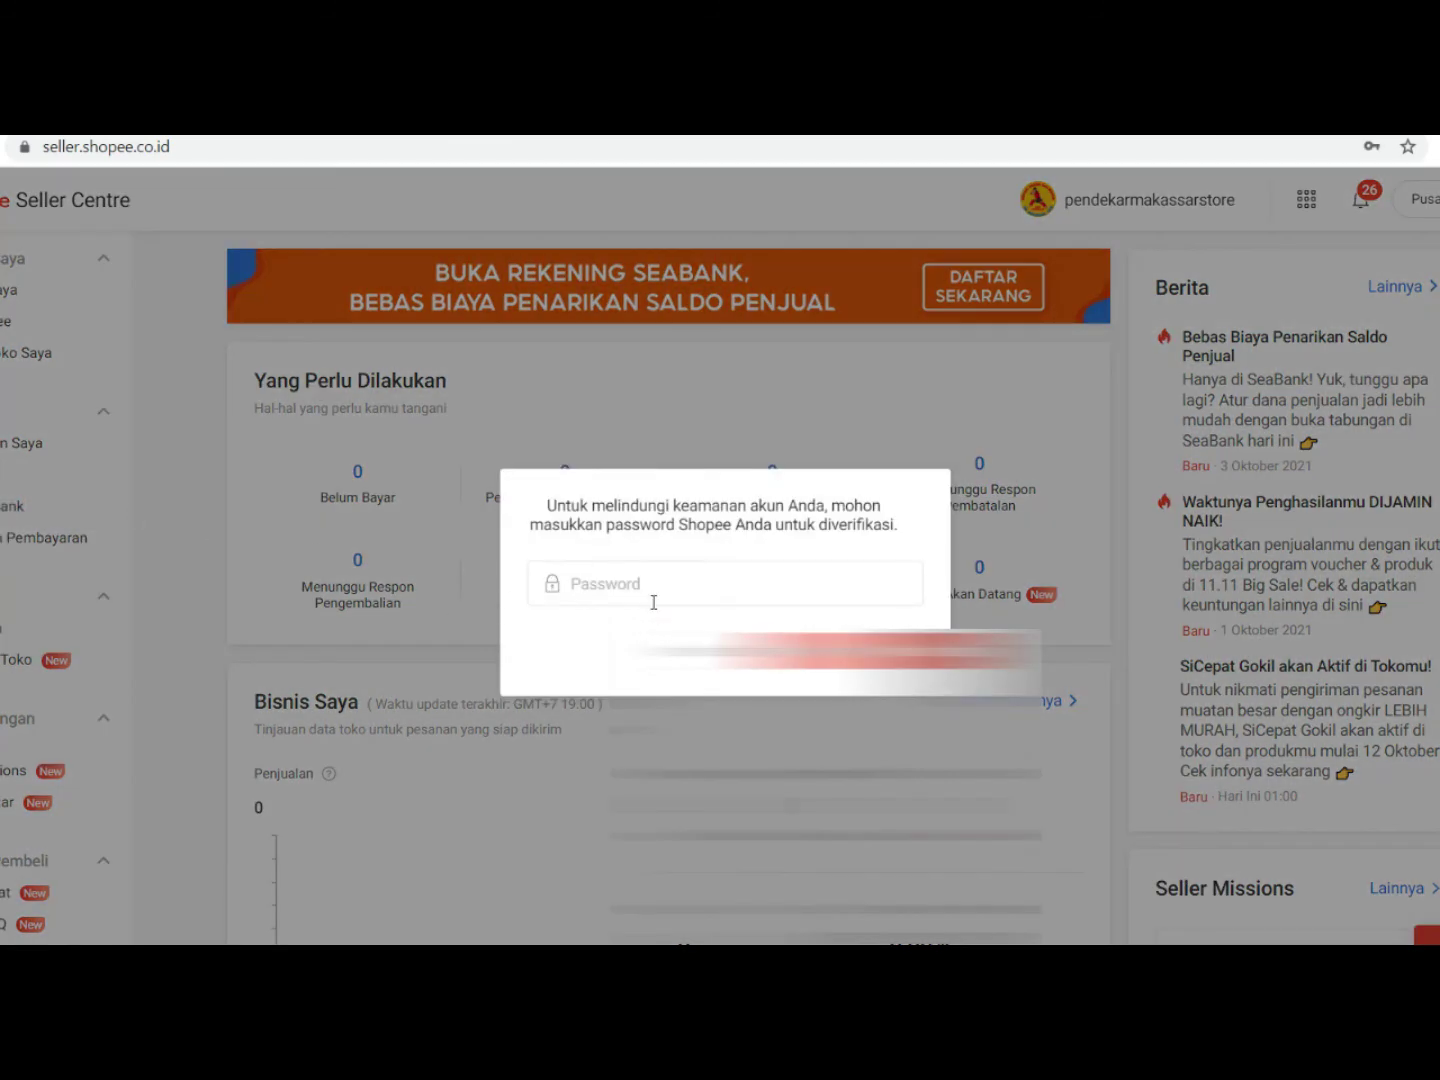
click(653, 590)
key(Down)
key(Return)
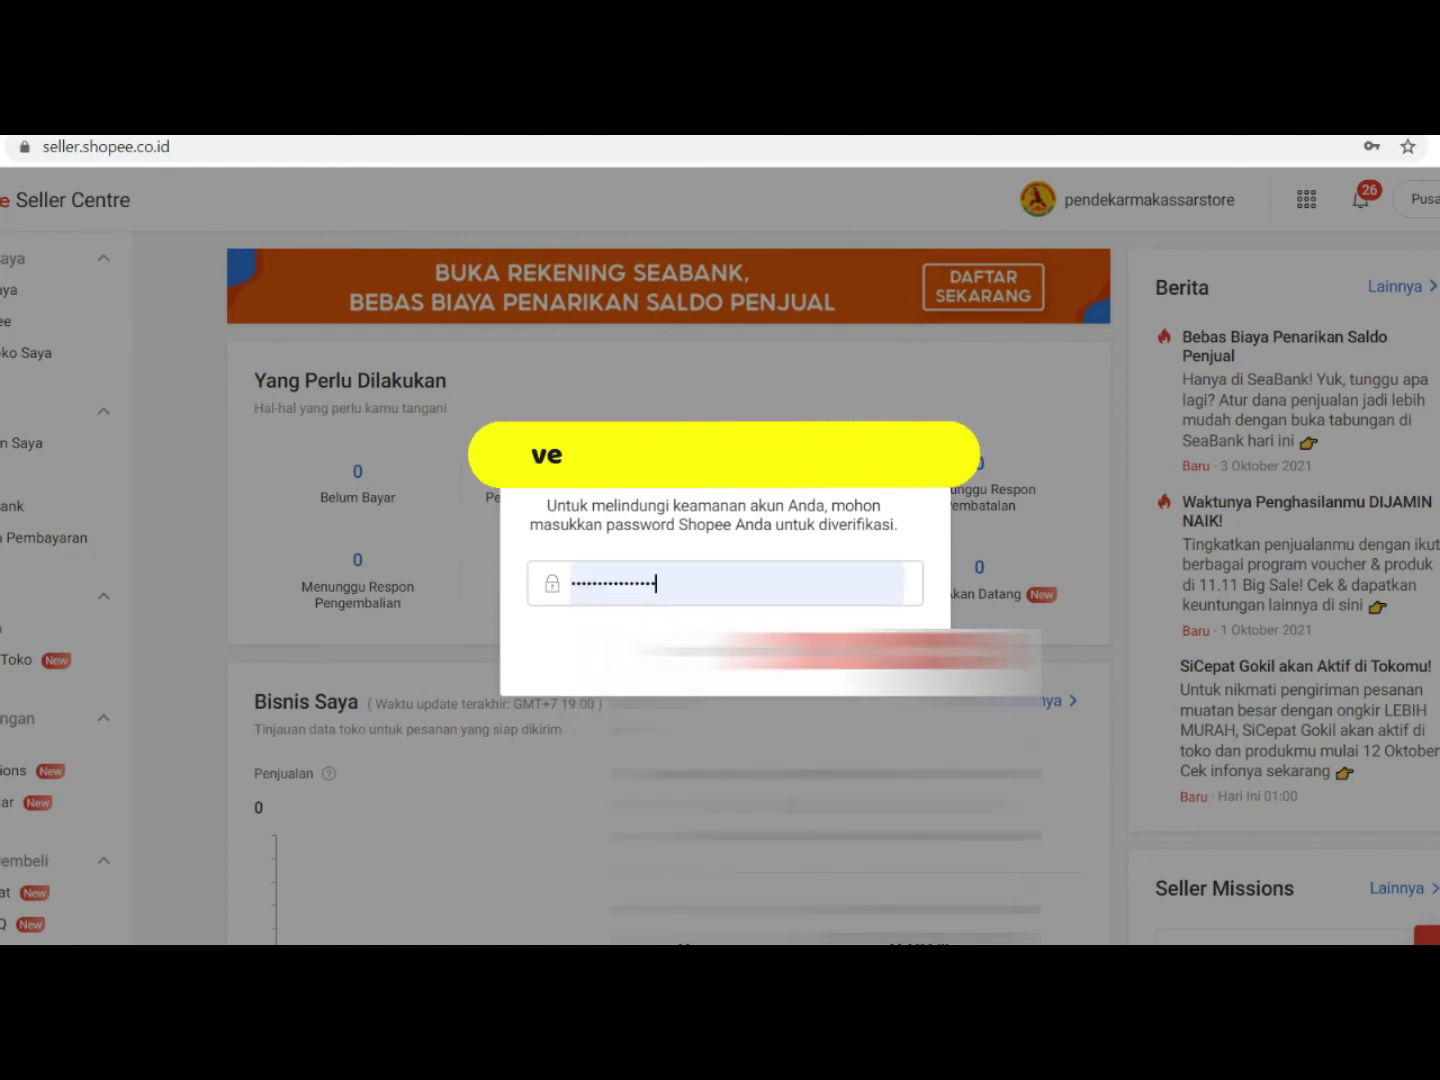
key(Return)
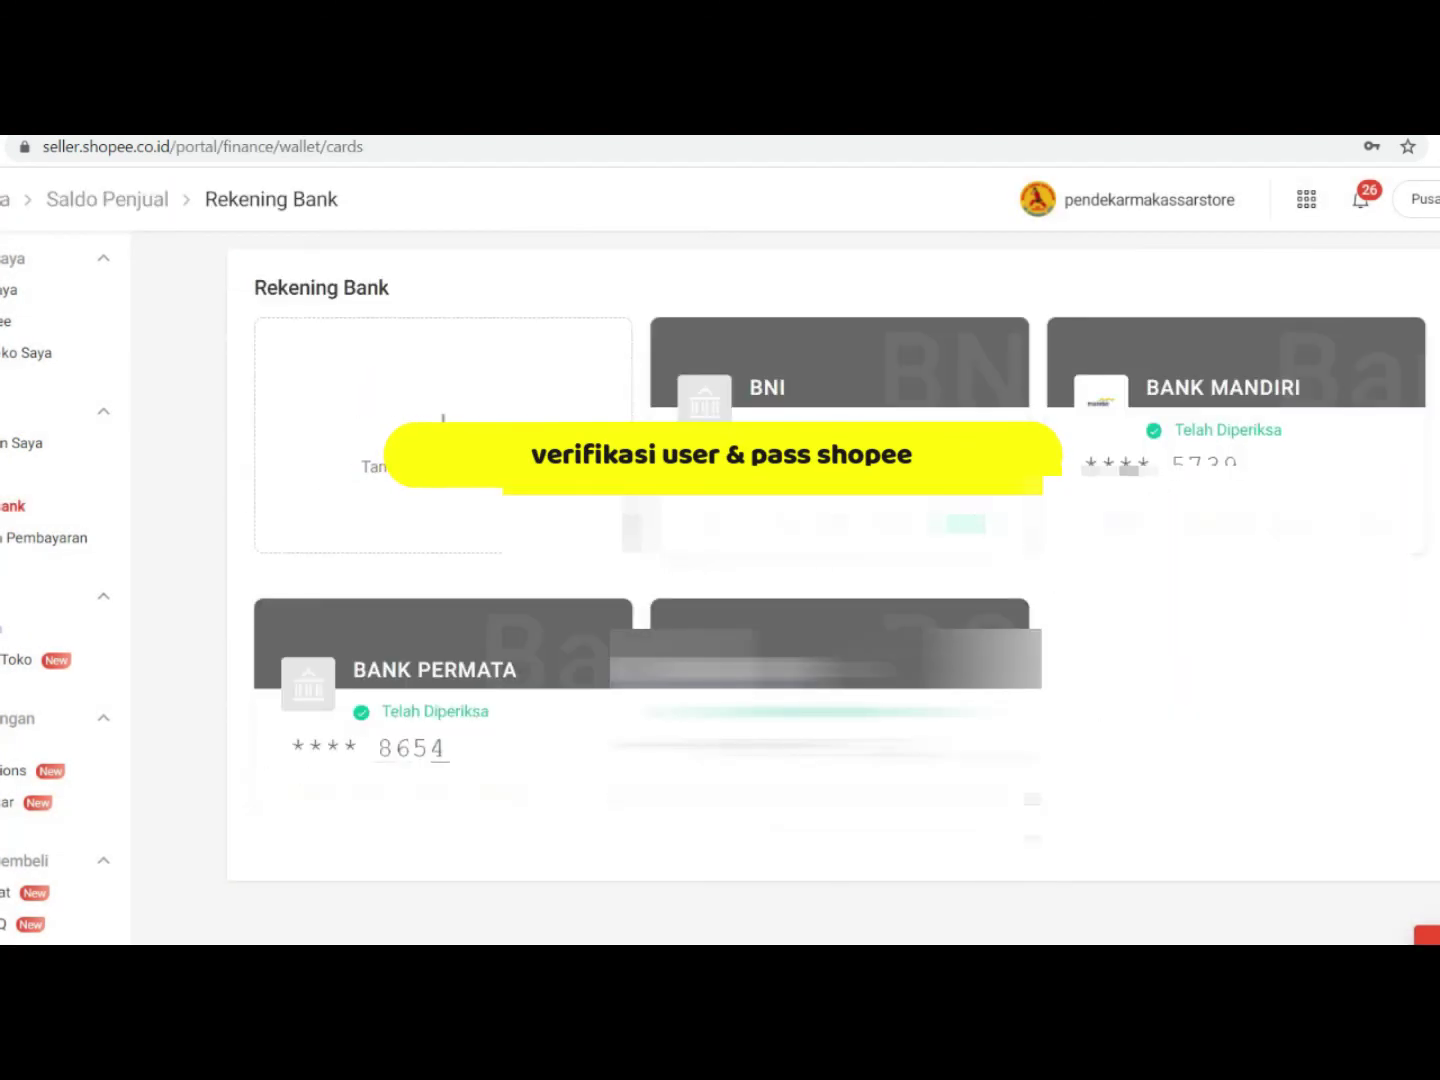